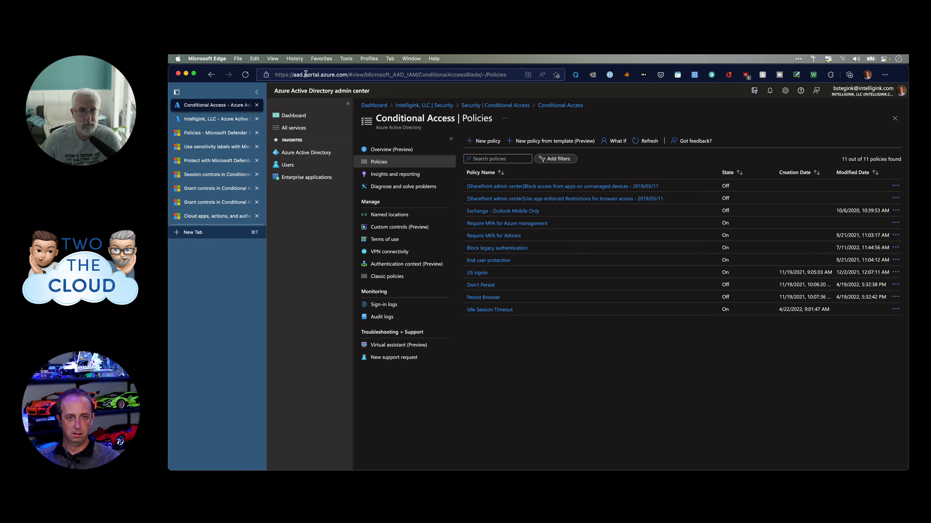
Load the Azure AD admin portal at aad.portal.azure.com.
{"action": "left_click", "coordinate": [306, 75]}
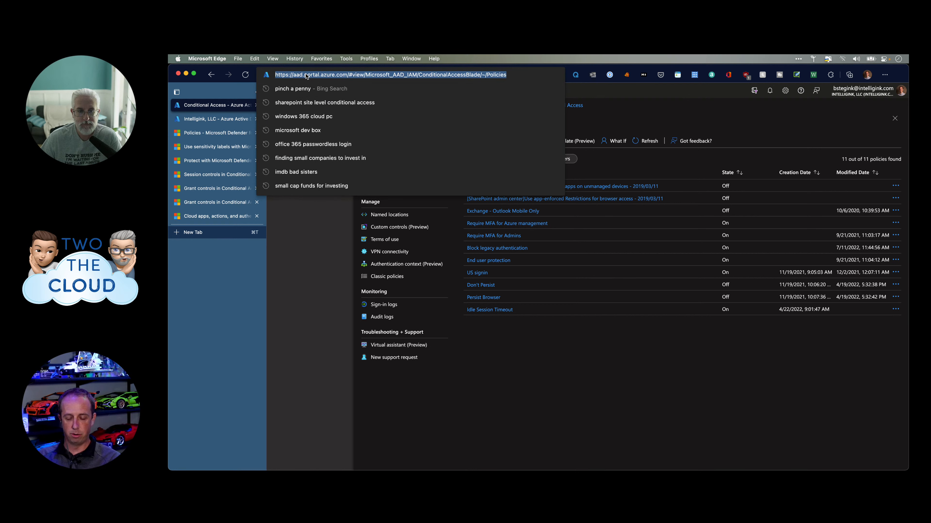
{"action": "type", "text": "a"}
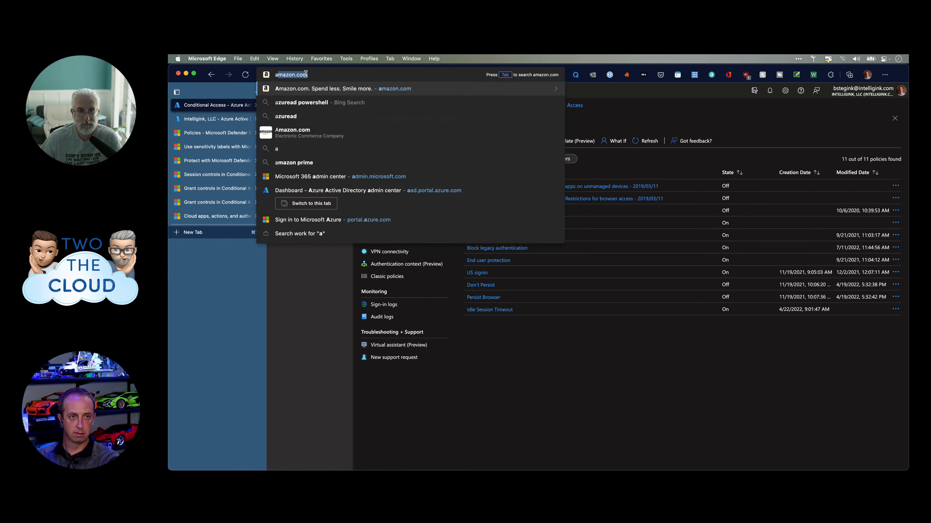
{"action": "type", "text": "ad.portal.azure"}
{"action": "key", "text": "Return"}
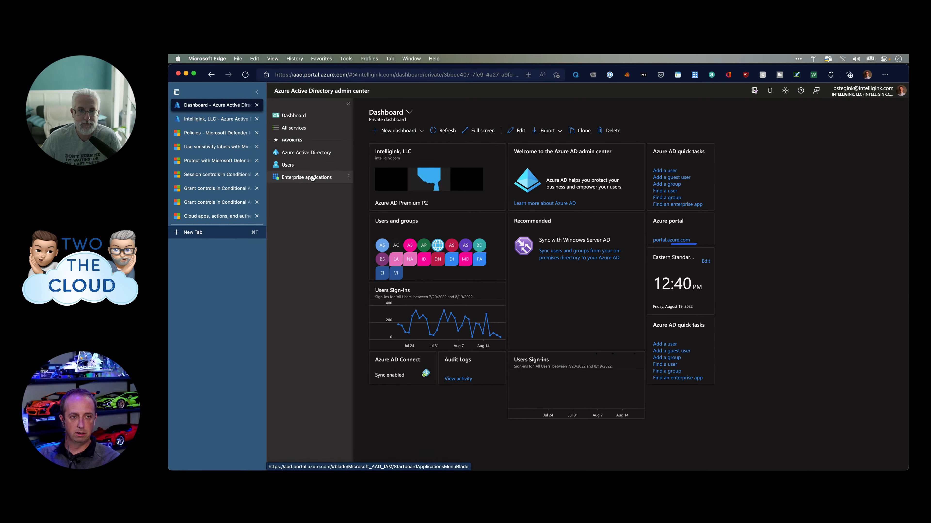
Go to entra.microsoft.com and reach the Microsoft Azure account-picker sign-in page.
{"action": "left_click", "coordinate": [322, 71]}
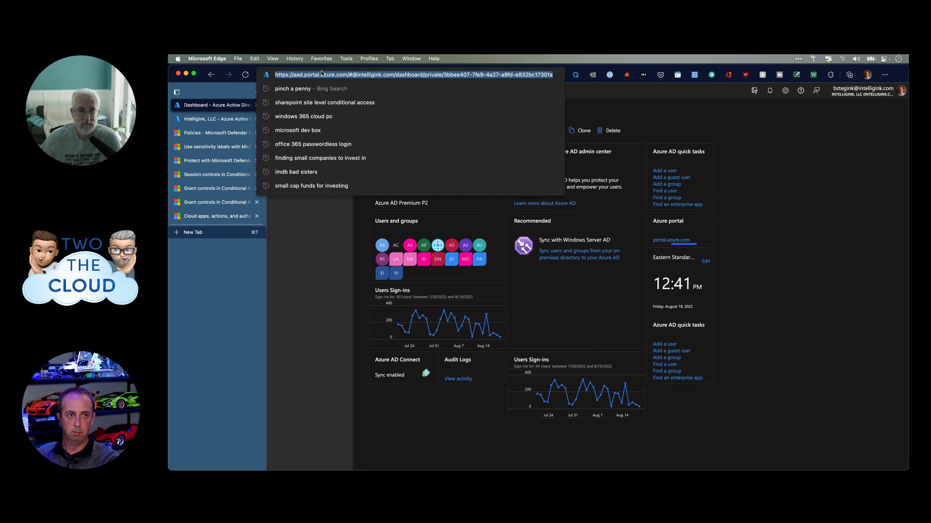
{"action": "type", "text": "entra.microsoft.com"}
{"action": "key", "text": "Return"}
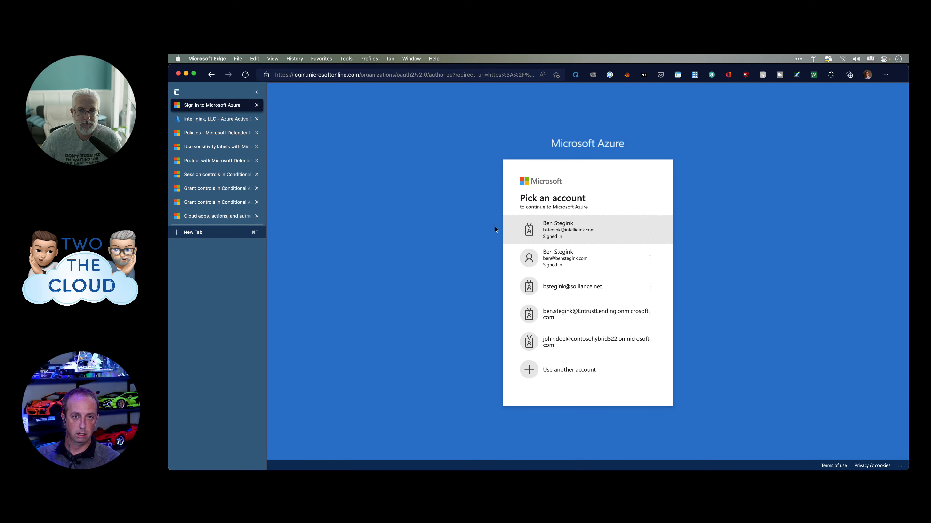
Sign in with the existing work account and open Conditional Access under Azure Active Directory > Protect & secure.
{"action": "left_click", "coordinate": [513, 230]}
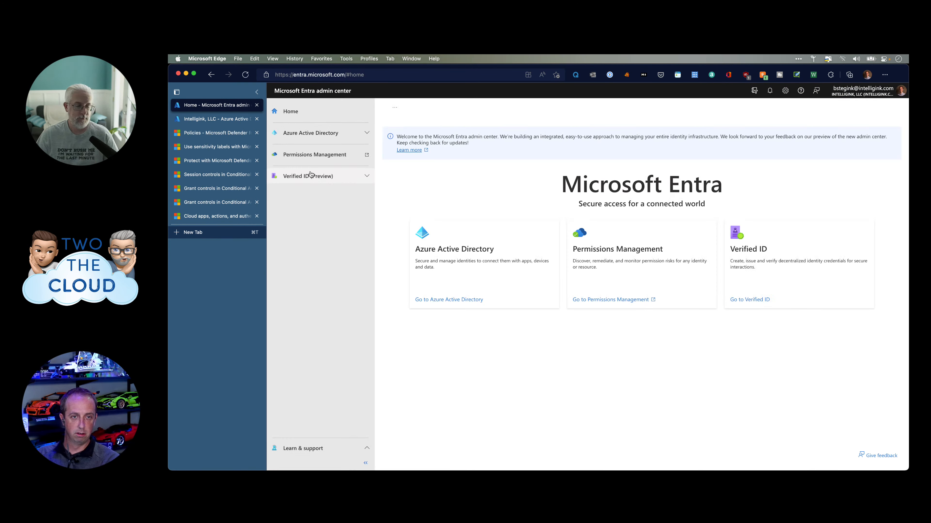
{"action": "left_click", "coordinate": [297, 133]}
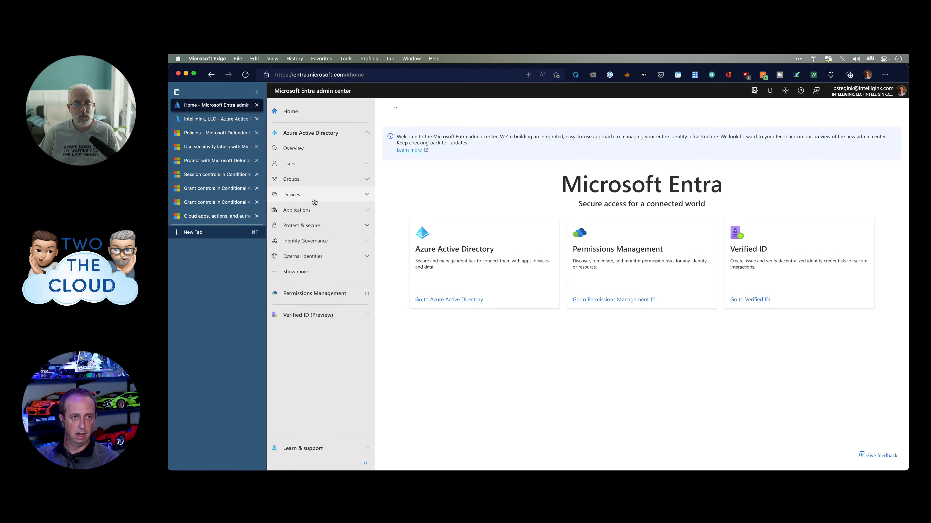
{"action": "left_click", "coordinate": [348, 271]}
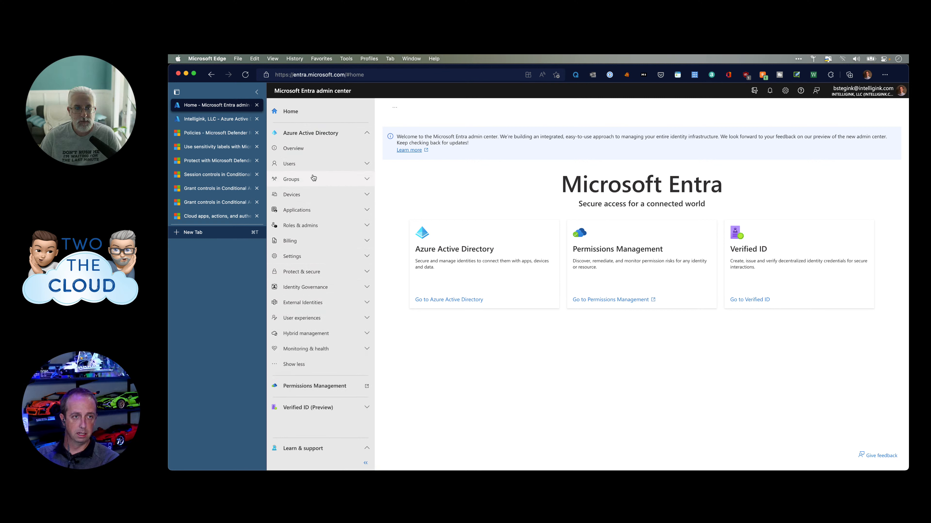
{"action": "left_click", "coordinate": [332, 208]}
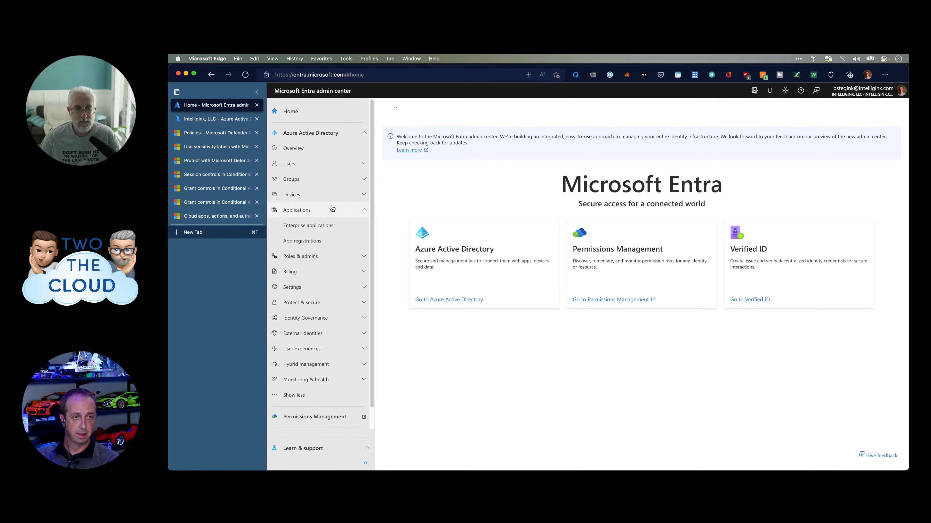
{"action": "left_click", "coordinate": [326, 288]}
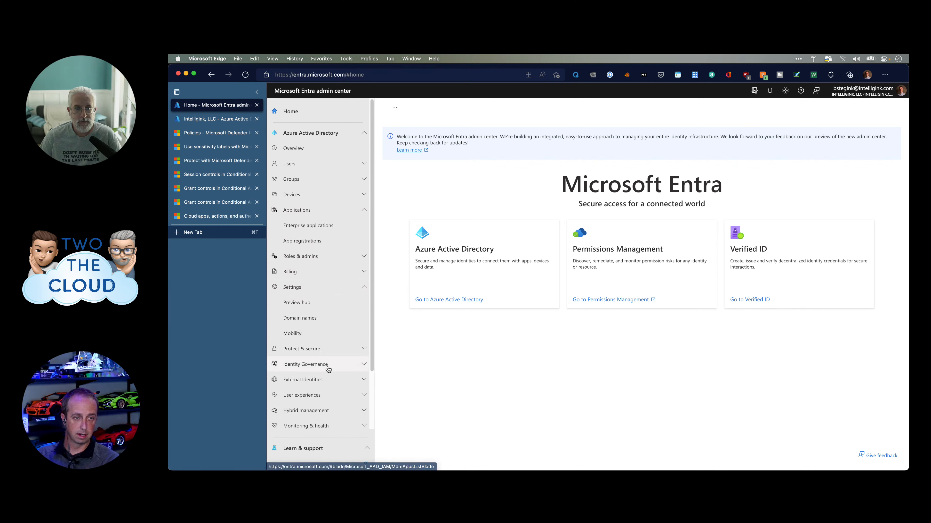
{"action": "left_click", "coordinate": [329, 349]}
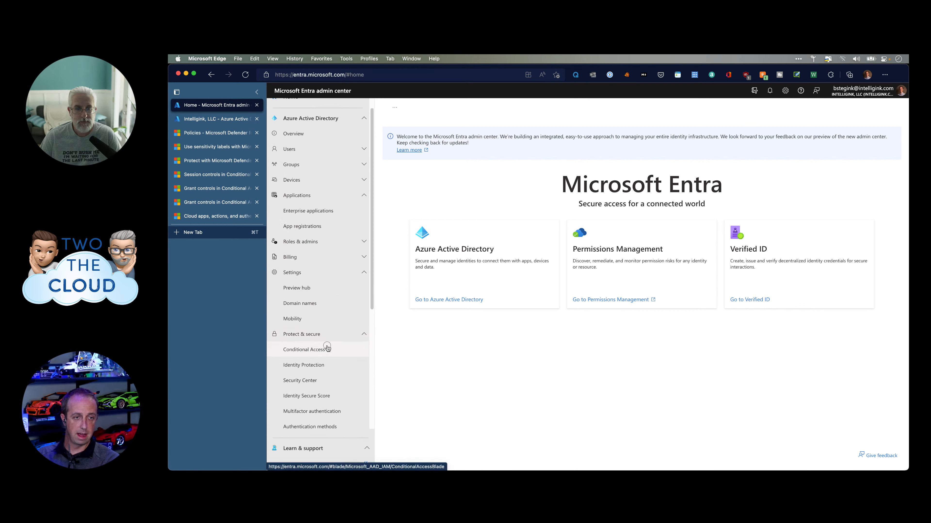
{"action": "left_click", "coordinate": [327, 349]}
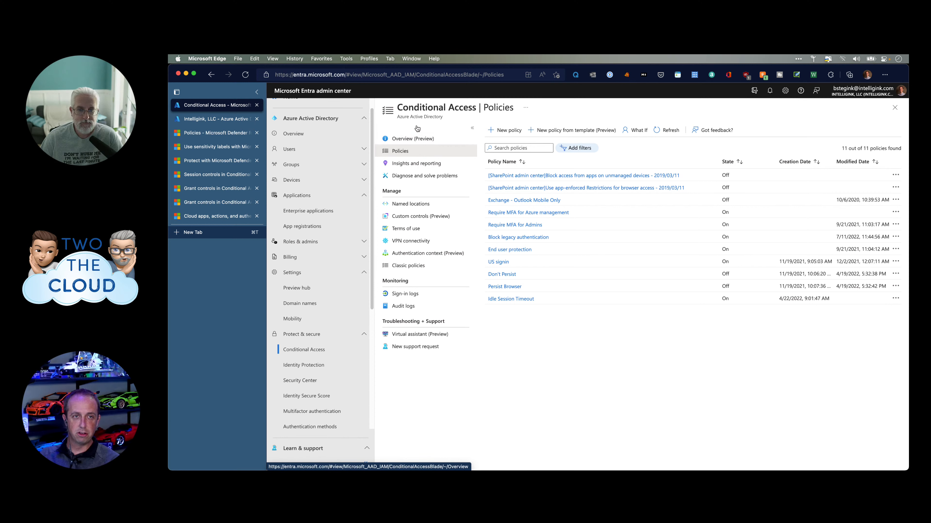
Return to aad.portal.azure.com and open the Azure Active Directory tenant overview.
{"action": "left_click", "coordinate": [395, 71]}
{"action": "type", "text": "aad.portal.azure.com"}
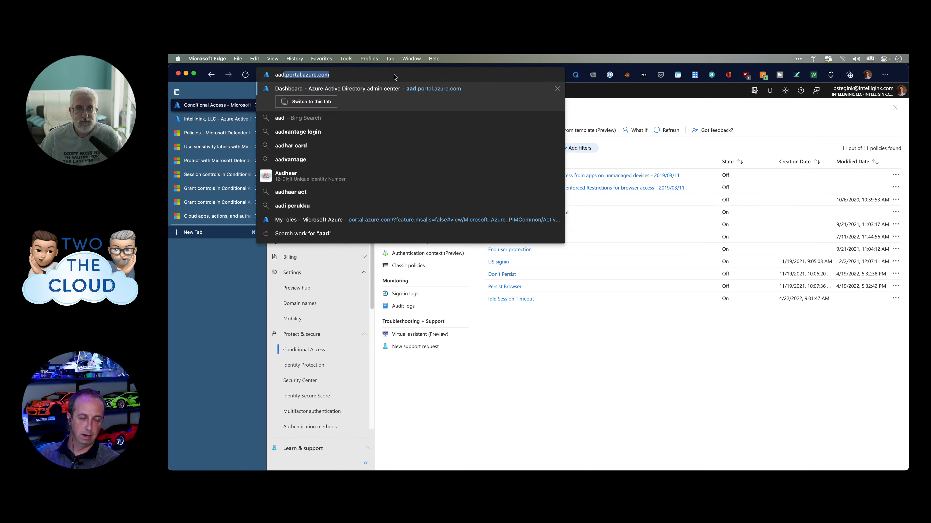
{"action": "key", "text": "Return"}
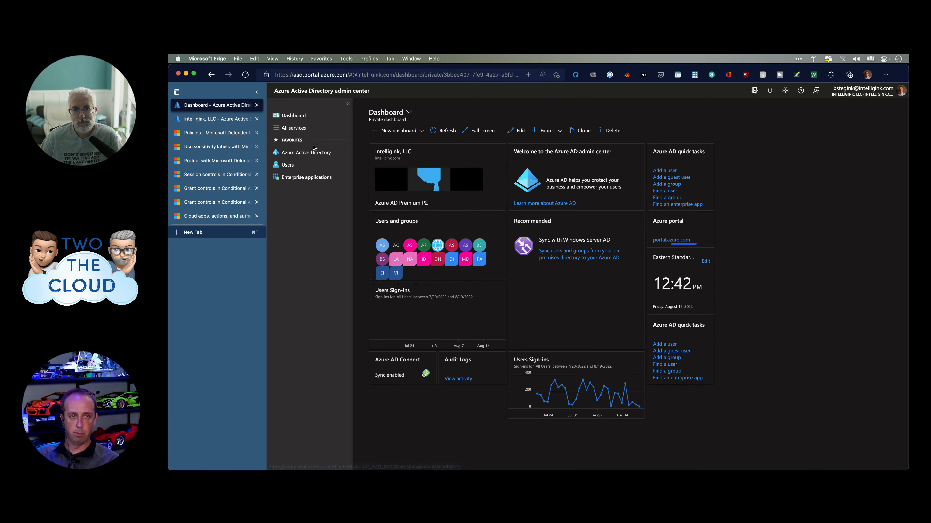
{"action": "left_click", "coordinate": [304, 158]}
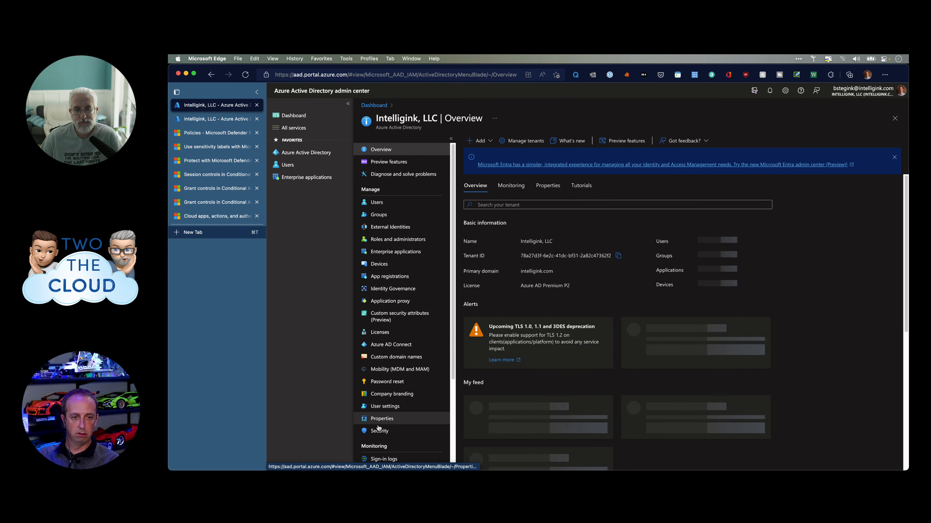
Open the tenant's Security page, reloading once when it stalls.
{"action": "scroll", "coordinate": [389, 416], "scroll_direction": "down", "scroll_amount": 1}
{"action": "scroll", "coordinate": [389, 416], "scroll_direction": "down", "scroll_amount": 3}
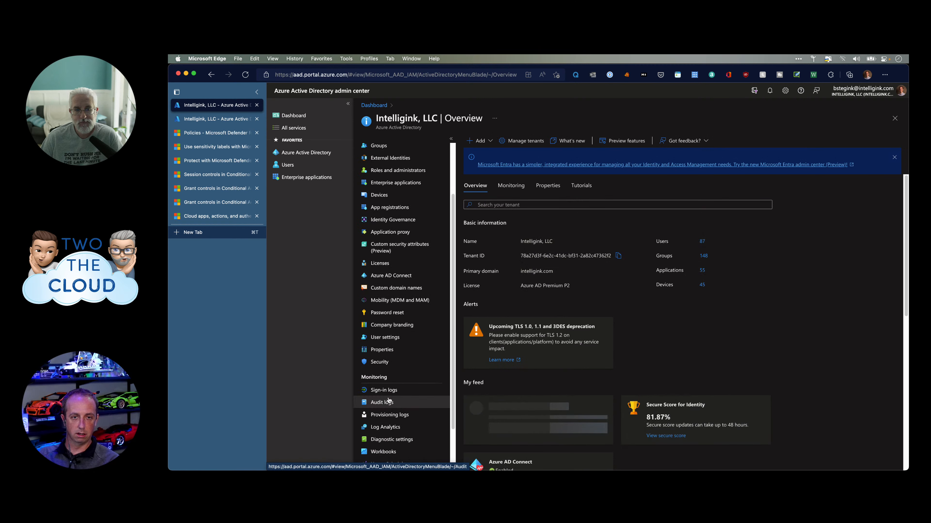
{"action": "left_click", "coordinate": [396, 368]}
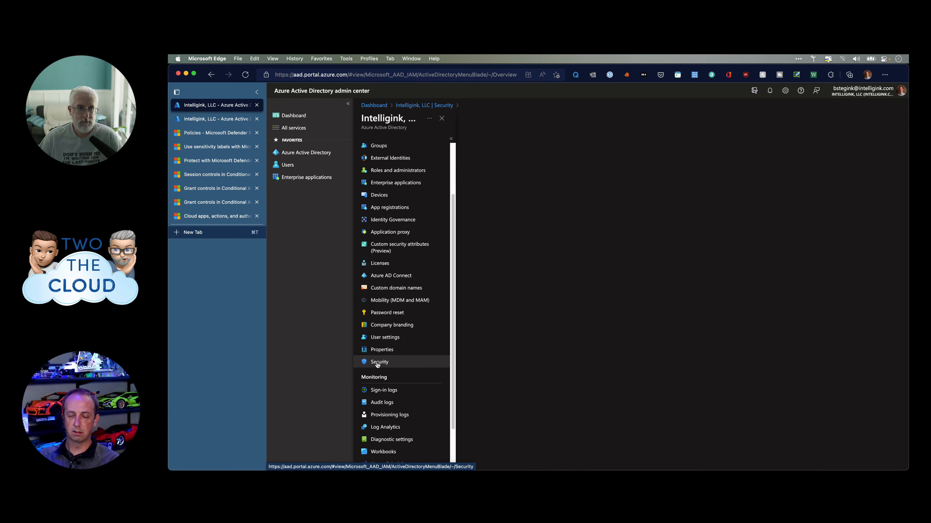
{"action": "left_click", "coordinate": [438, 75]}
{"action": "key", "text": "Return"}
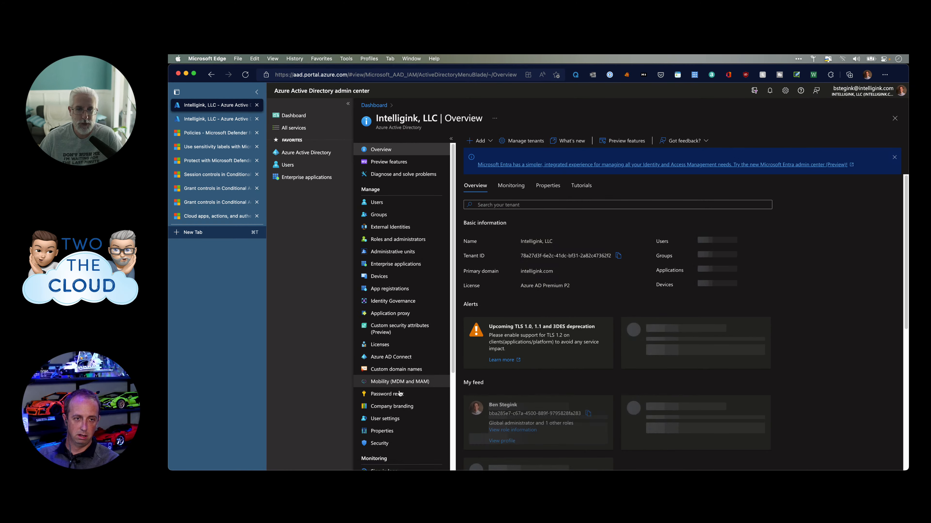
{"action": "left_click", "coordinate": [381, 444]}
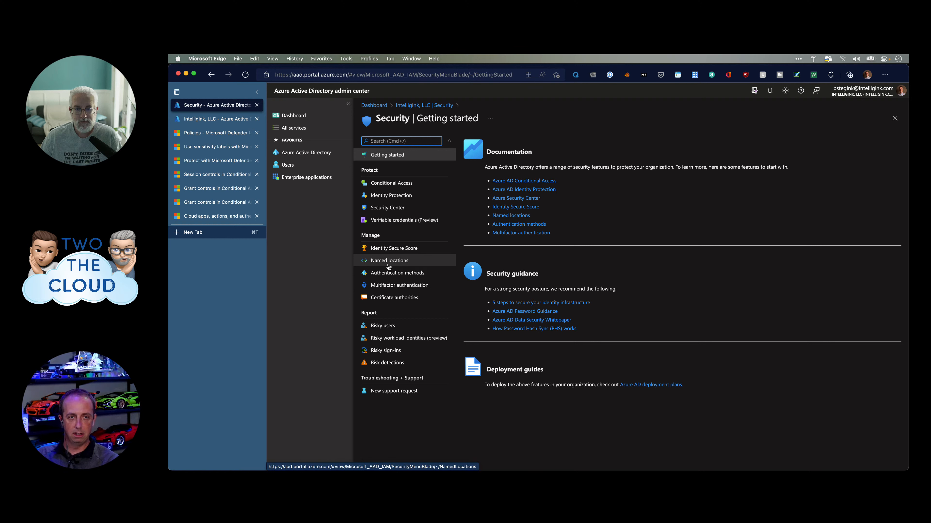
Open Conditional Access under Protect to list the 11 existing policies.
{"action": "left_click", "coordinate": [413, 183]}
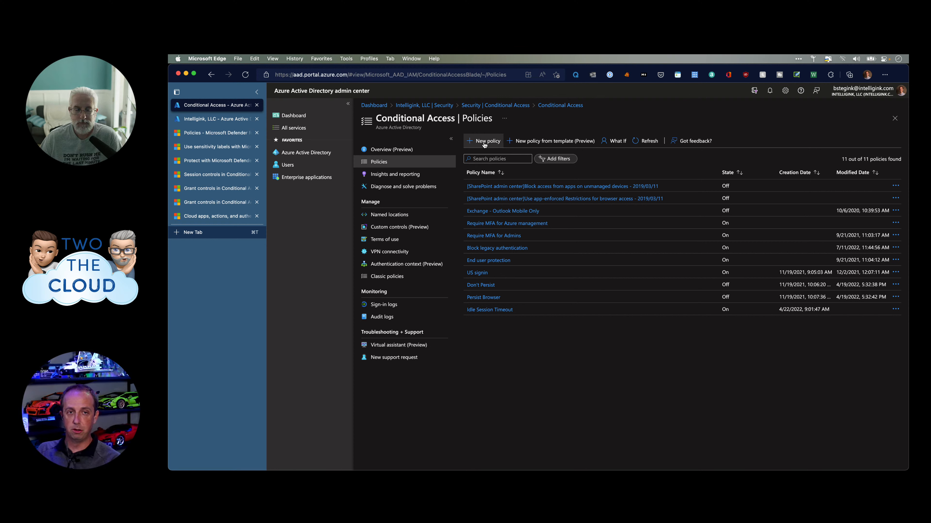
Start a policy from template, try the Devices category, then go back to Identities and continue.
{"action": "left_click", "coordinate": [549, 145]}
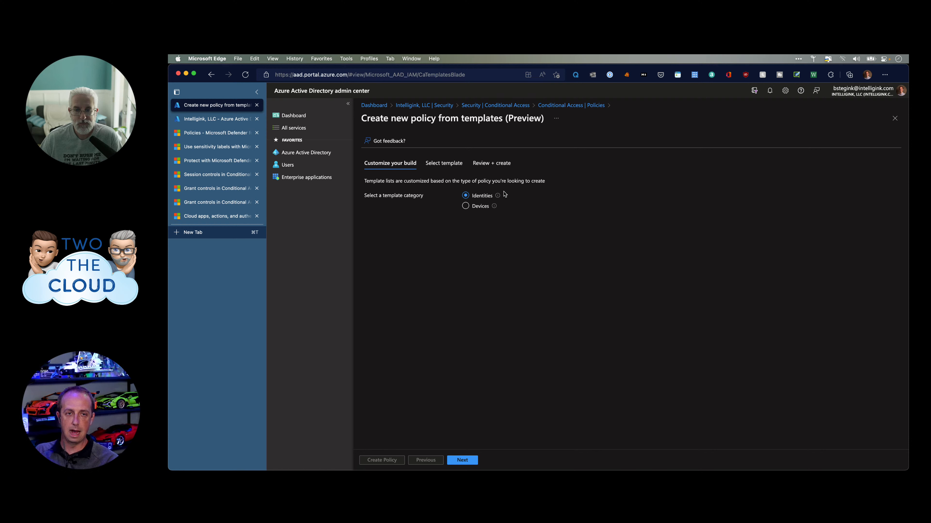
{"action": "left_click", "coordinate": [476, 209]}
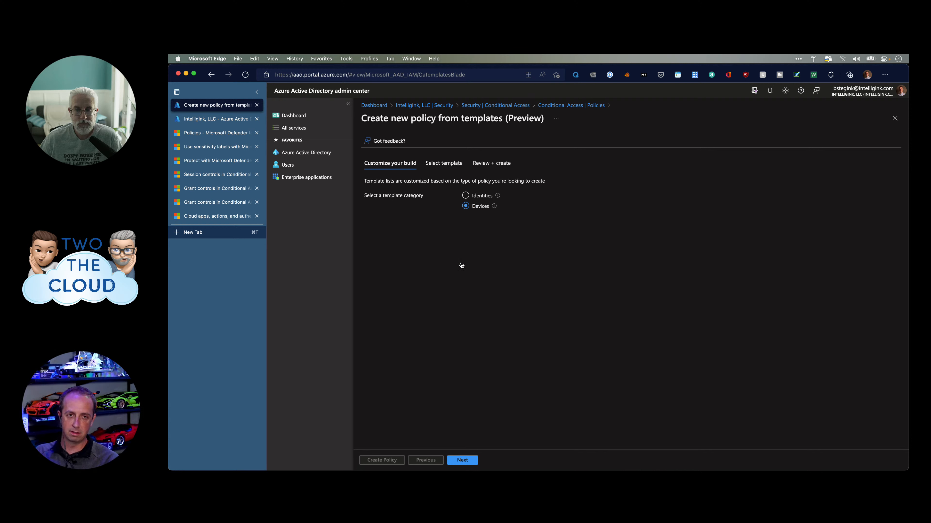
{"action": "left_click", "coordinate": [477, 196]}
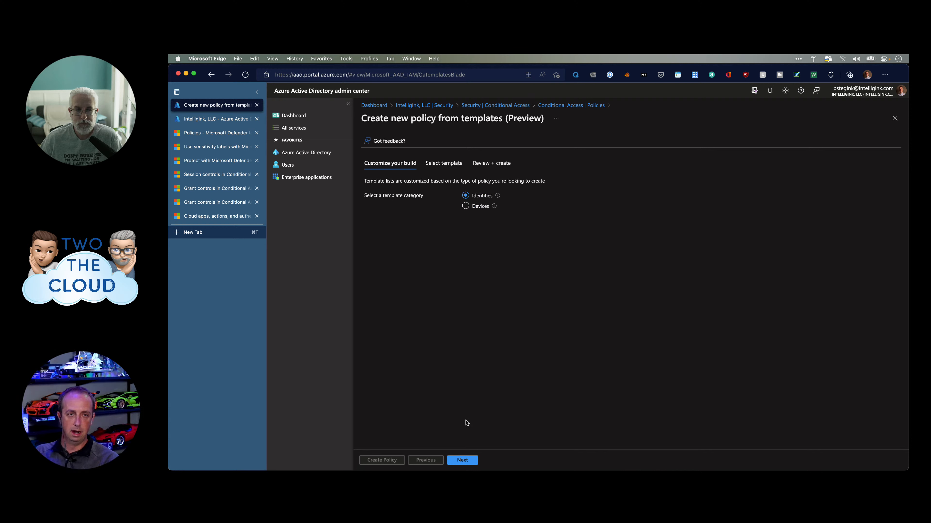
{"action": "left_click", "coordinate": [462, 460]}
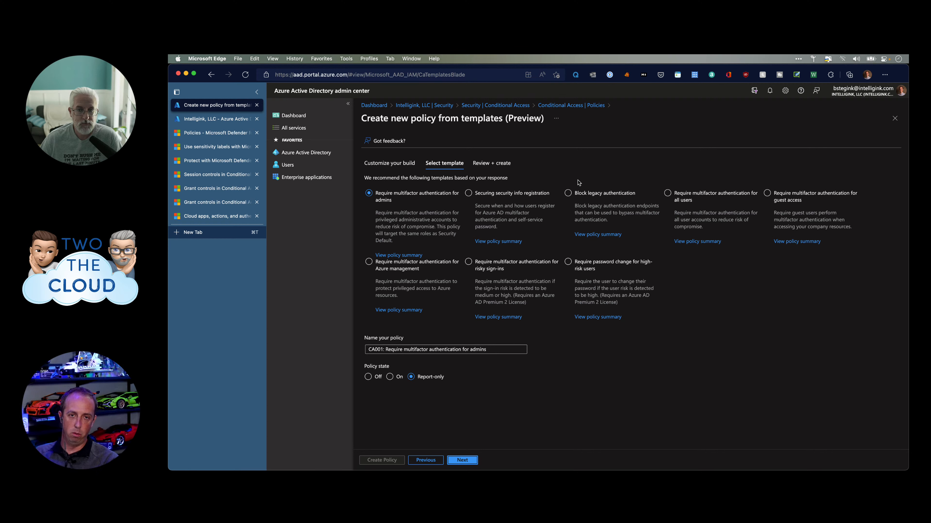
Return to the Policies list and start a blank new Conditional Access policy.
{"action": "left_click", "coordinate": [586, 107]}
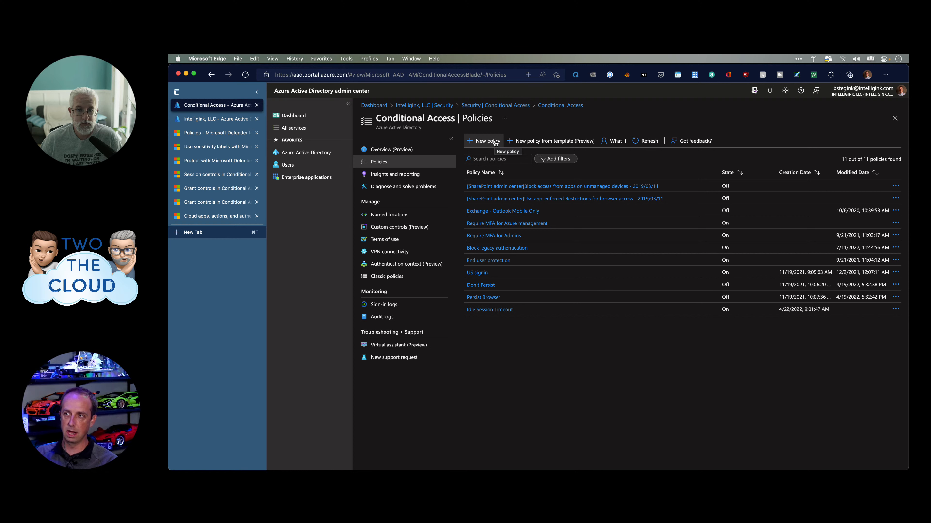
{"action": "left_click", "coordinate": [495, 141]}
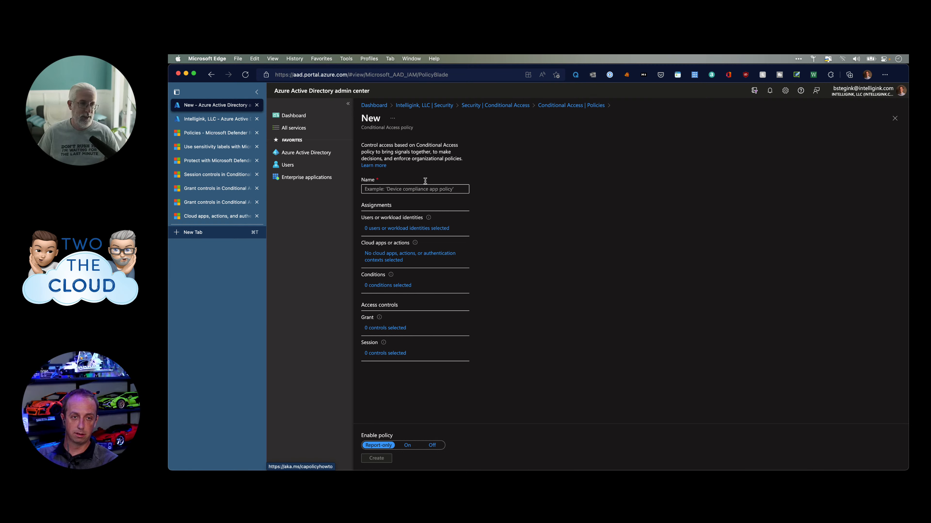
Put the cursor in the new policy's Name field.
{"action": "left_click", "coordinate": [418, 189]}
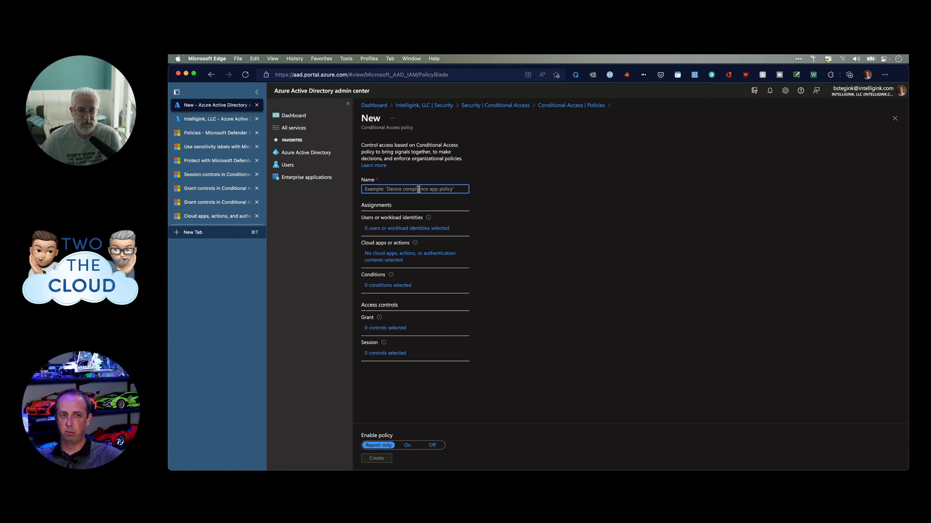
Enter 'Two the Cloud' as the policy name.
{"action": "type", "text": "Two"}
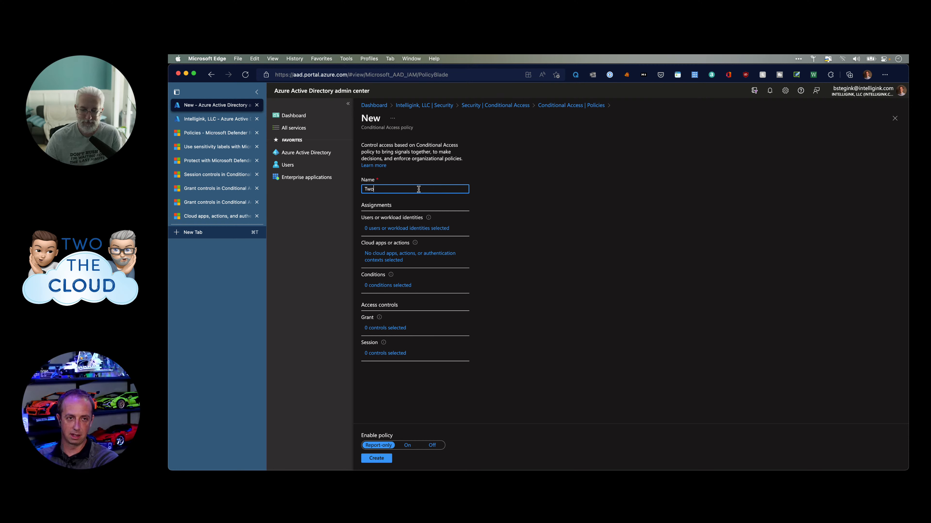
{"action": "type", "text": " the Cl"}
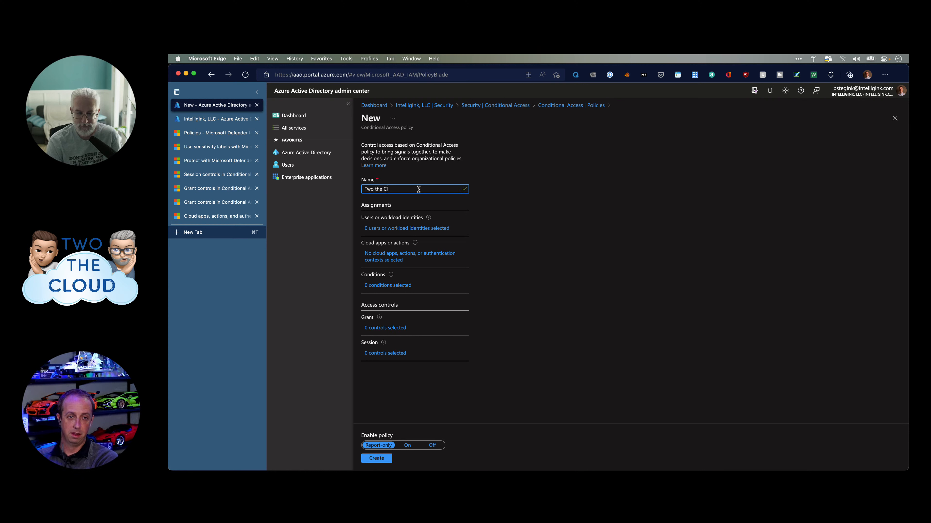
{"action": "type", "text": "oud"}
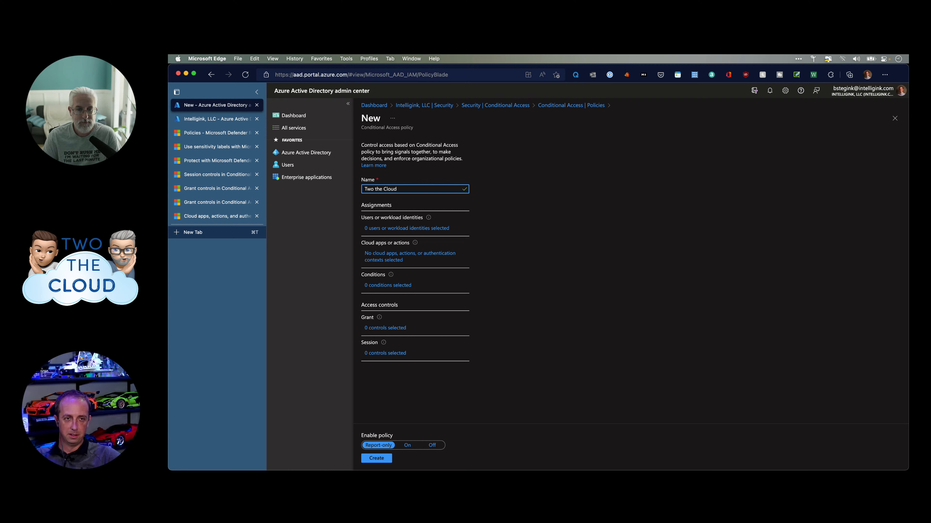
Set the user assignment to Select users and groups with Directory roles ticked, showing the roles list.
{"action": "left_click", "coordinate": [421, 230]}
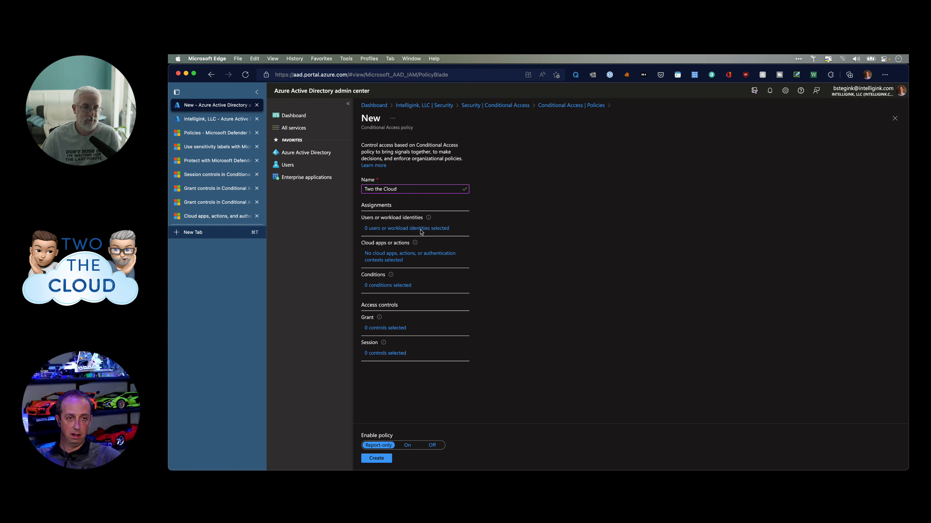
{"action": "left_click", "coordinate": [411, 229]}
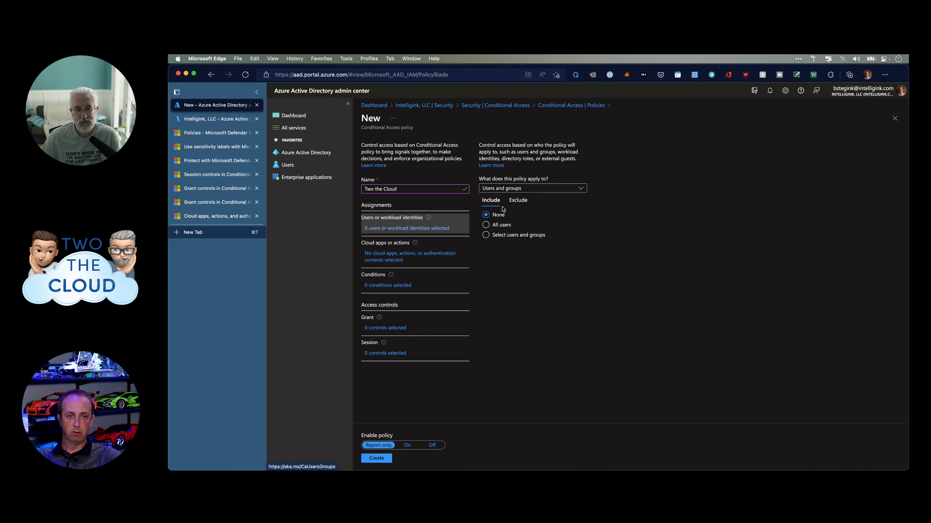
{"action": "left_click", "coordinate": [486, 226]}
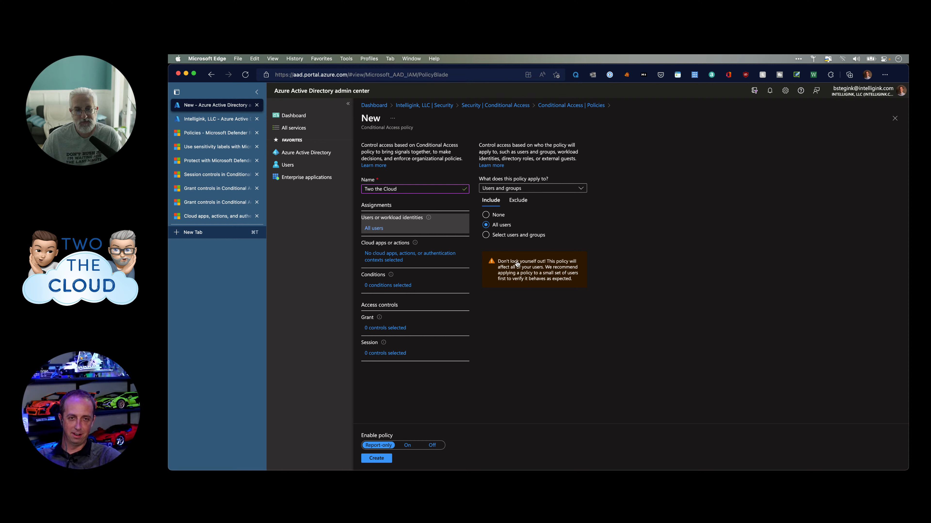
{"action": "left_click", "coordinate": [508, 236]}
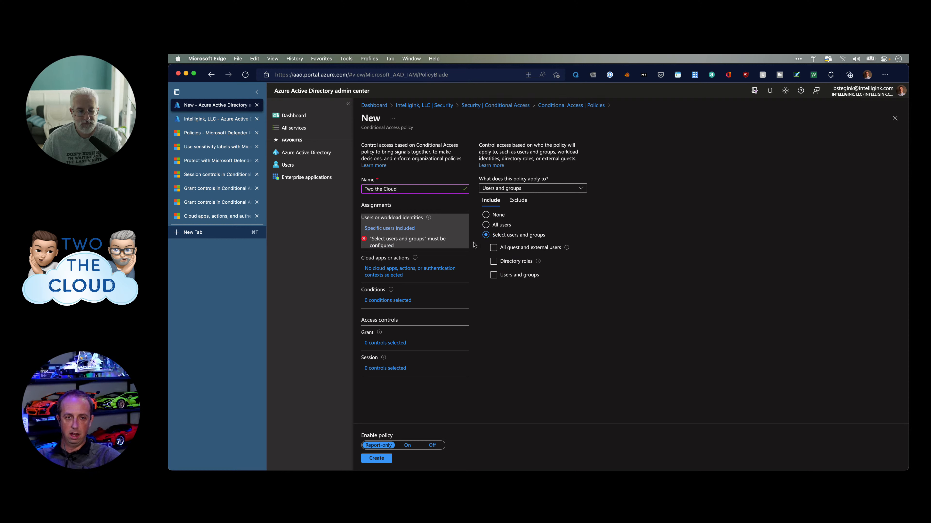
{"action": "left_click", "coordinate": [492, 261]}
{"action": "left_click", "coordinate": [507, 279]}
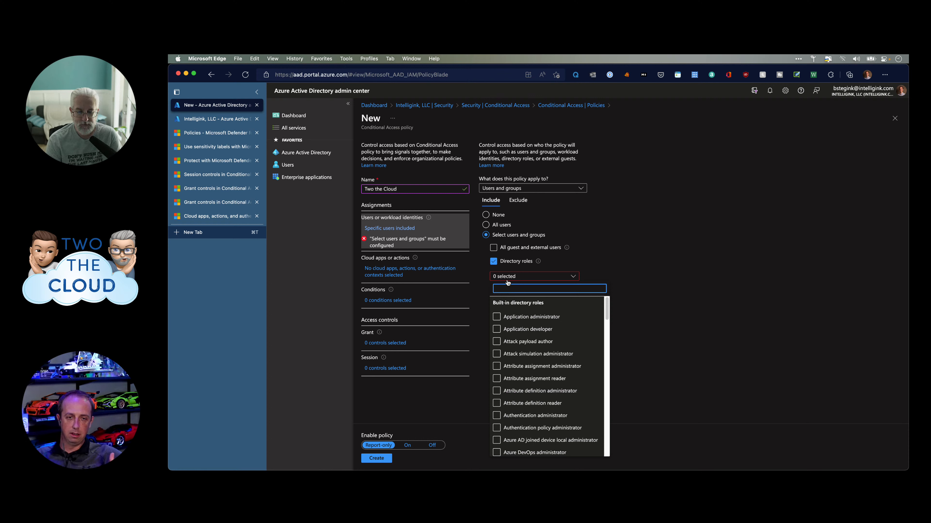
Scroll through the directory roles and try searching 'ex' and 'sharep'.
{"action": "scroll", "coordinate": [574, 374], "scroll_direction": "down", "scroll_amount": 10}
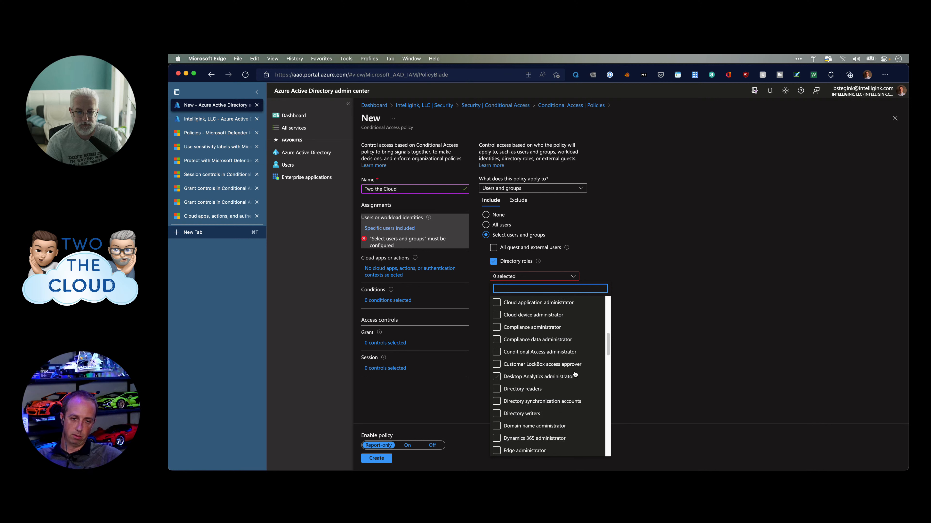
{"action": "scroll", "coordinate": [575, 374], "scroll_direction": "down", "scroll_amount": 5}
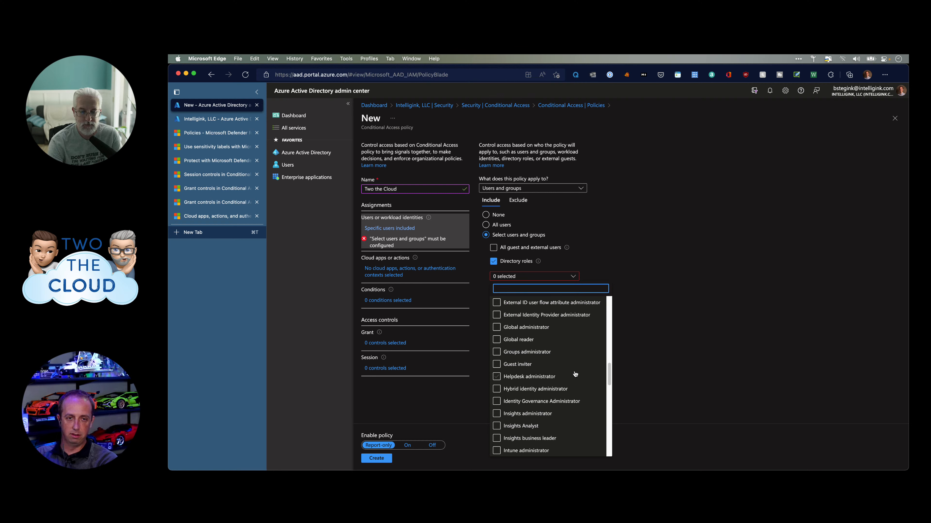
{"action": "type", "text": "ex"}
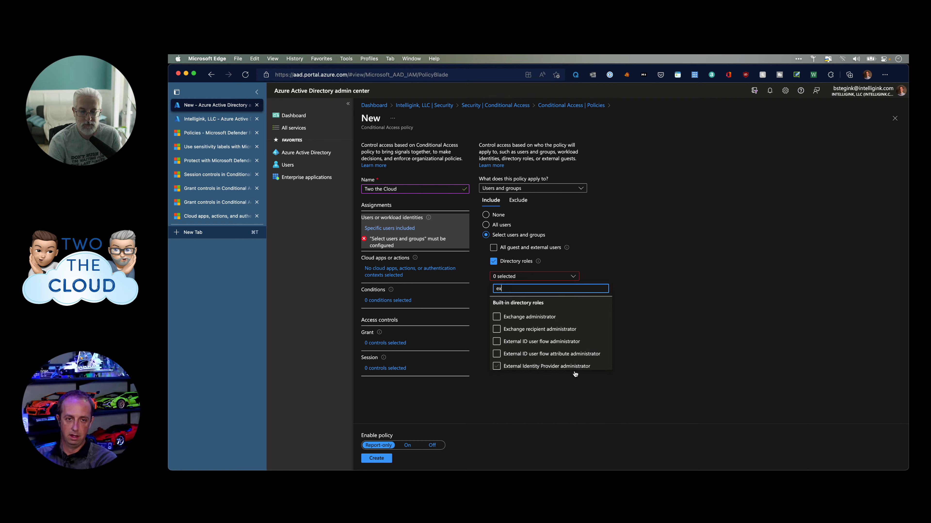
{"action": "key", "text": "BackSpace"}
{"action": "key", "text": "BackSpace"}
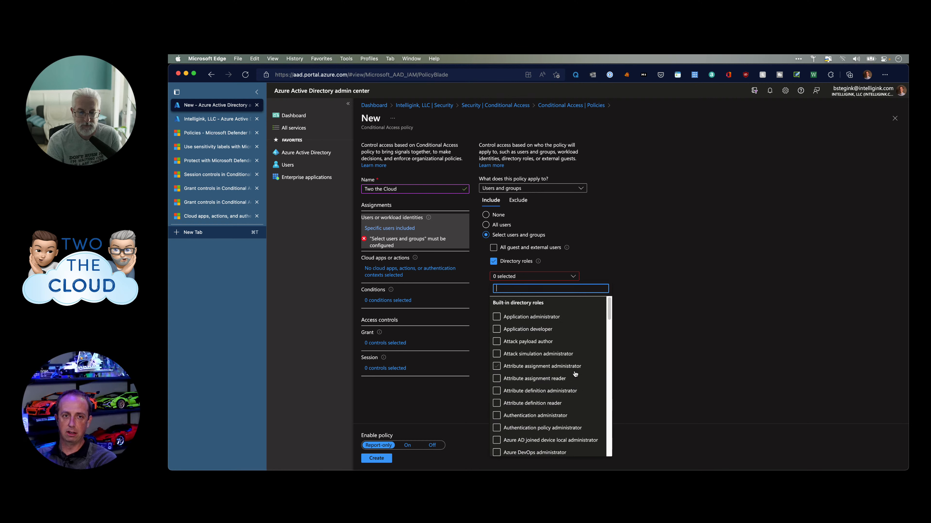
{"action": "type", "text": "sharep"}
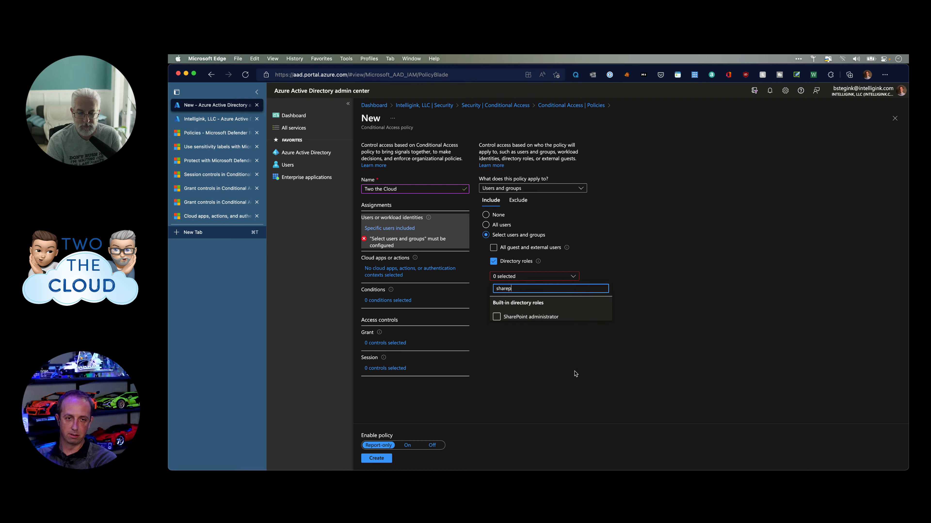
{"action": "key", "text": "BackSpace"}
{"action": "key", "text": "BackSpace"}
{"action": "key", "text": "BackSpace"}
{"action": "key", "text": "BackSpace"}
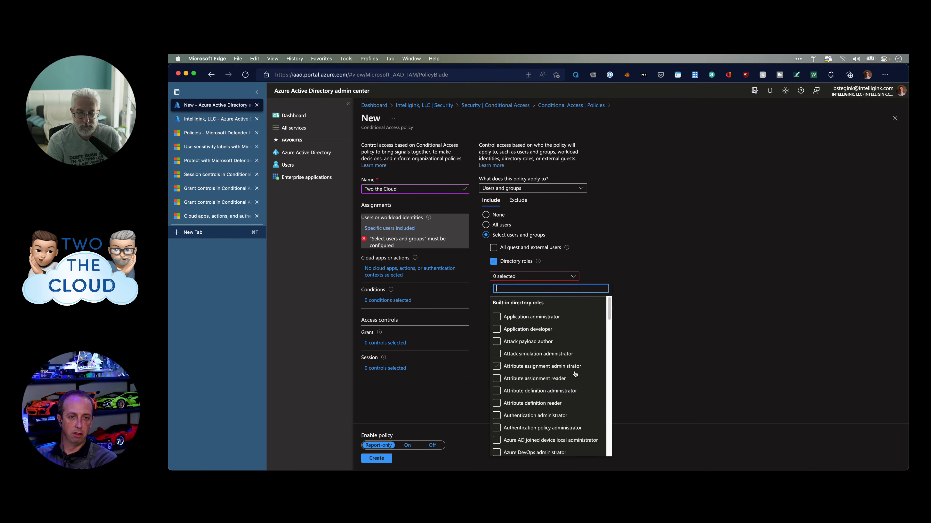
{"action": "scroll", "coordinate": [570, 427], "scroll_direction": "down", "scroll_amount": 10}
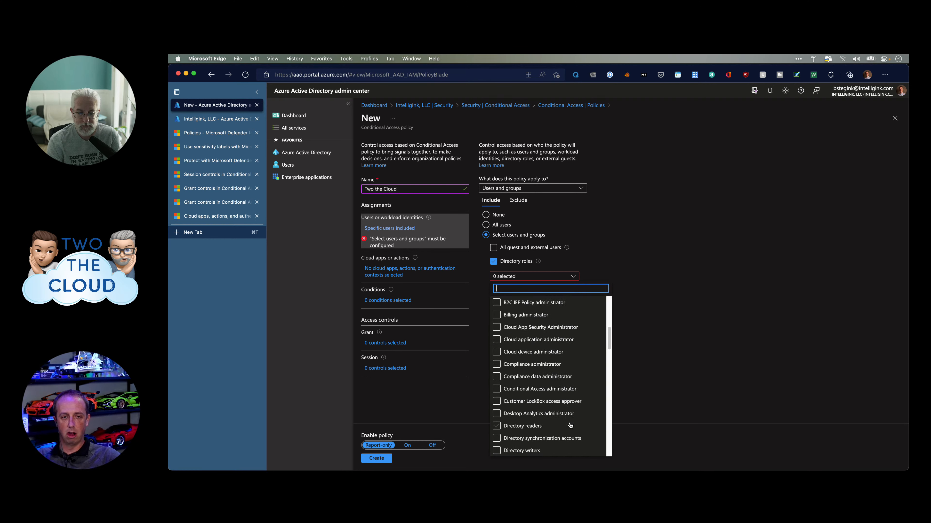
{"action": "scroll", "coordinate": [570, 426], "scroll_direction": "down", "scroll_amount": 3}
{"action": "scroll", "coordinate": [570, 425], "scroll_direction": "down", "scroll_amount": 4}
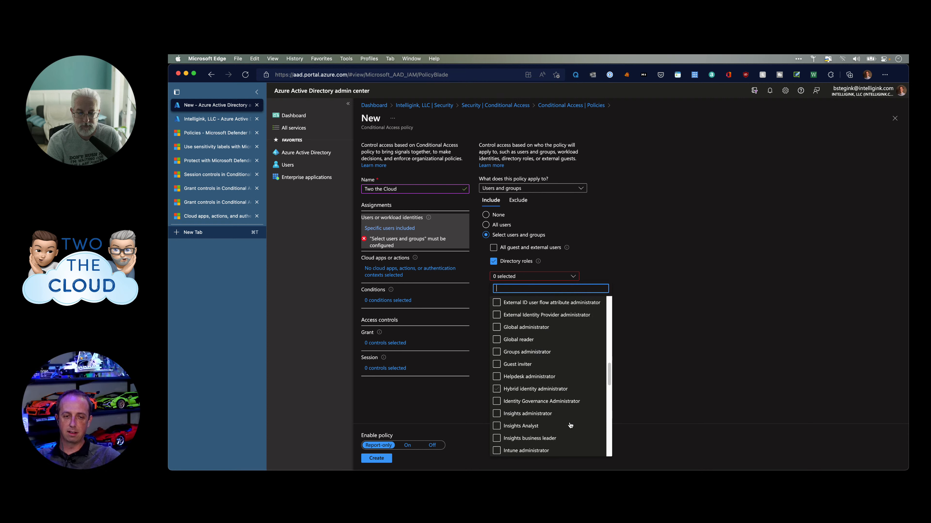
{"action": "scroll", "coordinate": [570, 426], "scroll_direction": "down", "scroll_amount": 4}
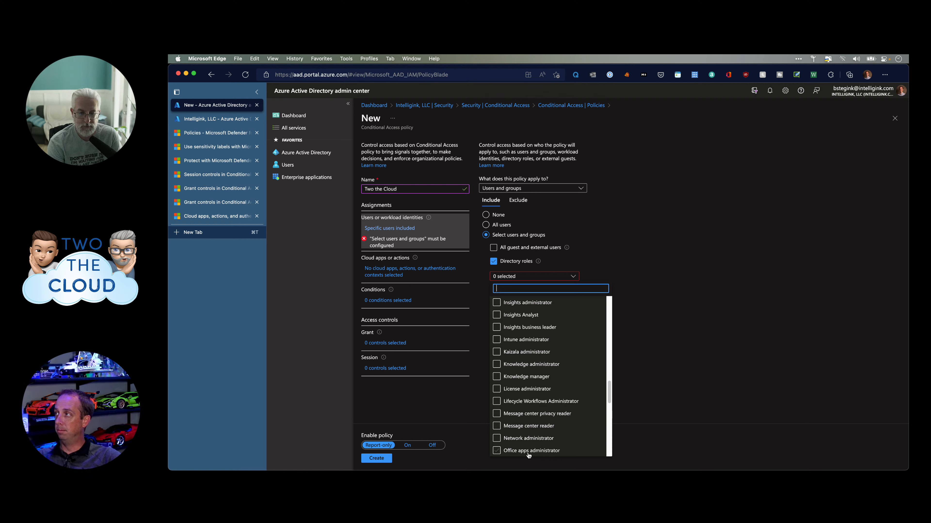
Search roles for 'yamm' without picking one, then untick Directory roles.
{"action": "left_click", "coordinate": [627, 306]}
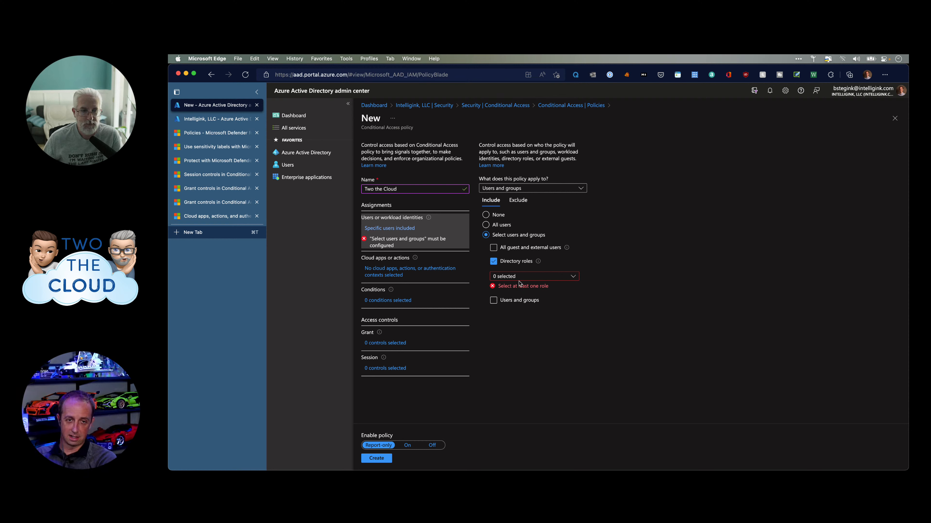
{"action": "left_click", "coordinate": [525, 277]}
{"action": "type", "text": "yamm"}
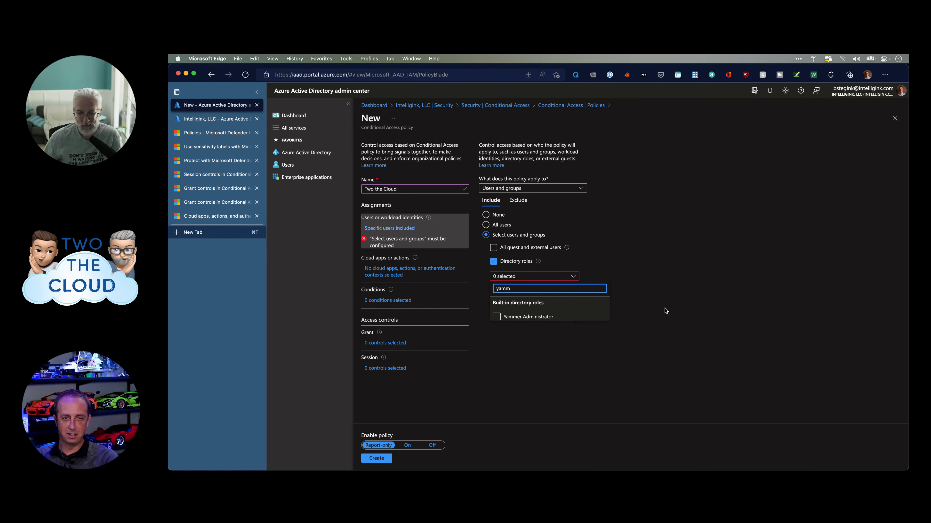
{"action": "left_click", "coordinate": [644, 317]}
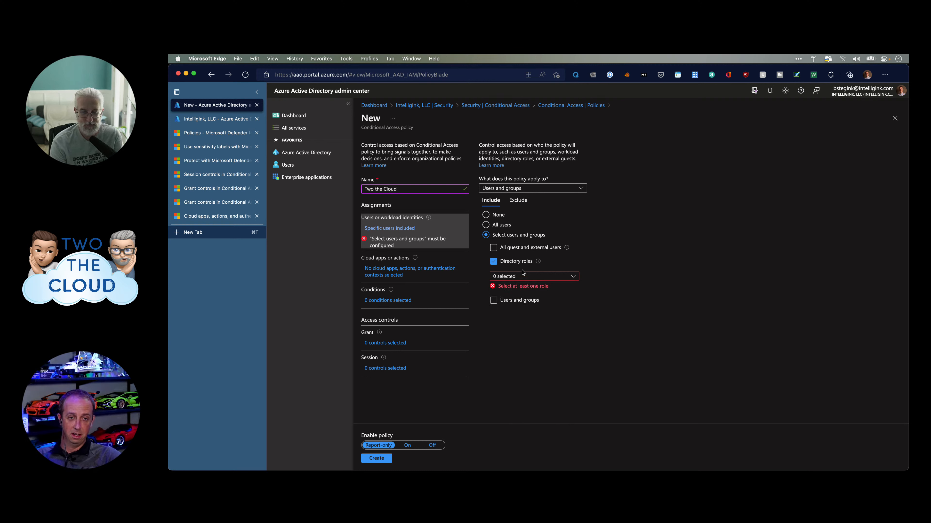
{"action": "left_click", "coordinate": [493, 261]}
Include All guest and external users in the policy, leaving Users and groups unticked.
{"action": "left_click", "coordinate": [494, 249]}
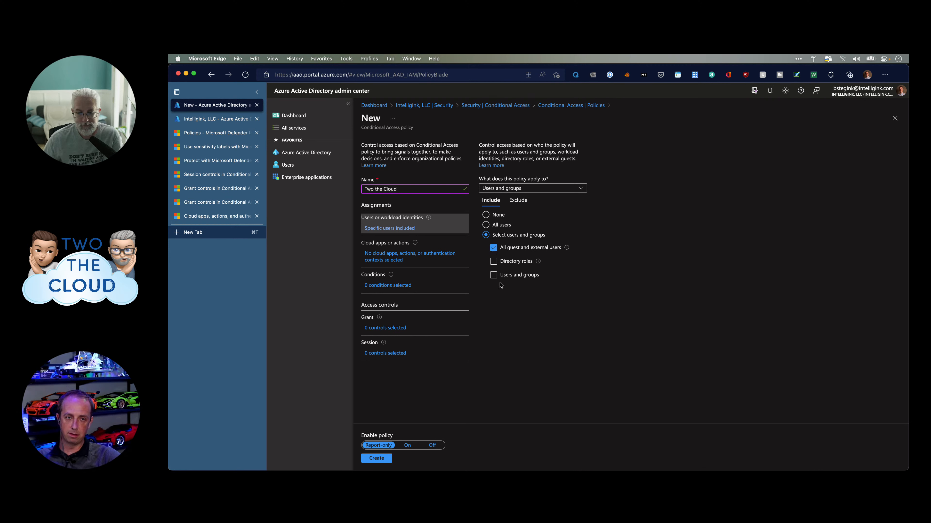
{"action": "left_click", "coordinate": [499, 274]}
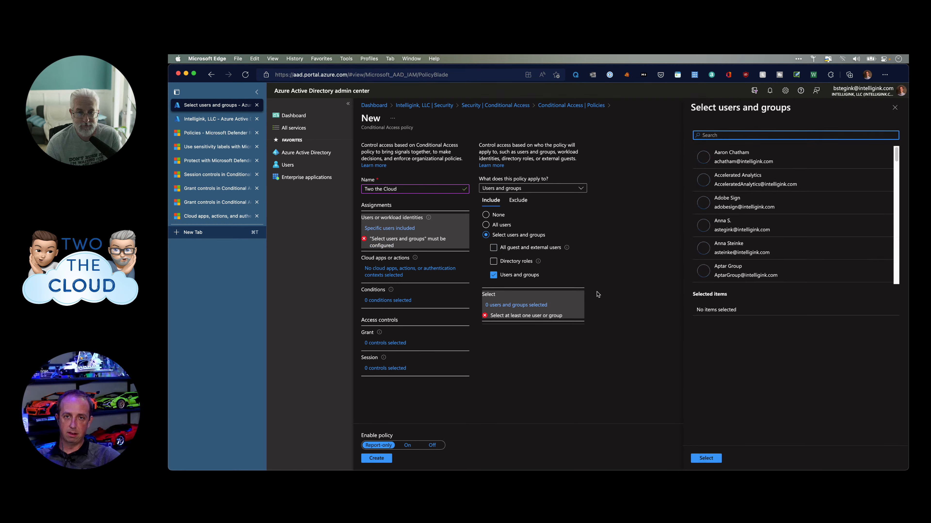
{"action": "scroll", "coordinate": [710, 234], "scroll_direction": "down", "scroll_amount": 5}
{"action": "scroll", "coordinate": [707, 242], "scroll_direction": "up", "scroll_amount": 5}
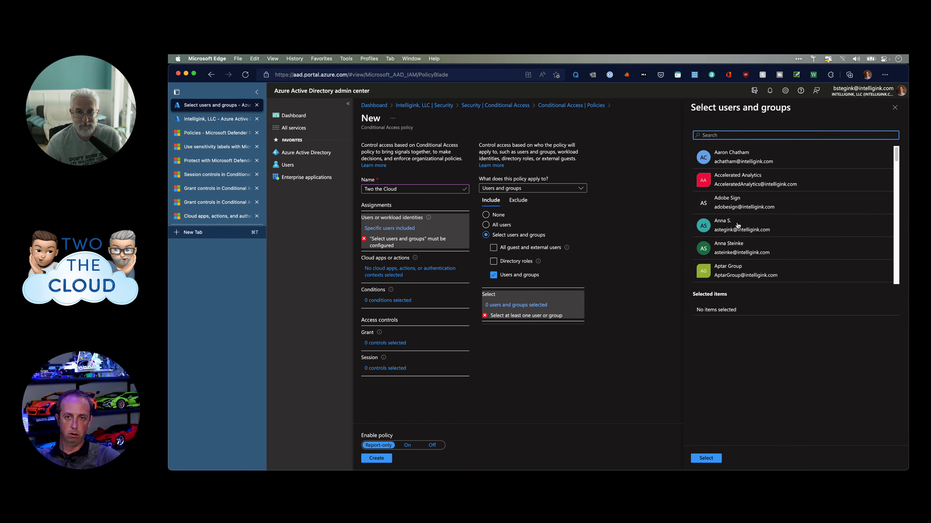
{"action": "left_click", "coordinate": [518, 248]}
{"action": "left_click", "coordinate": [510, 276]}
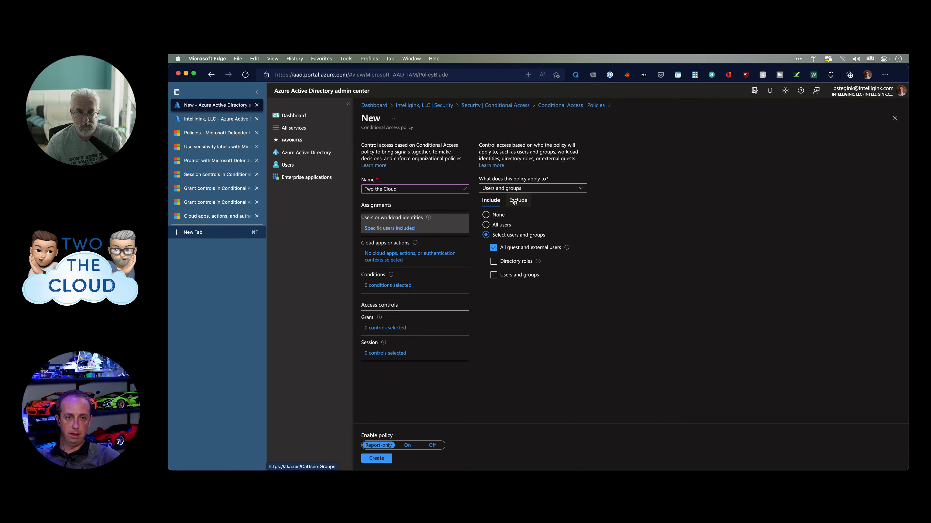
Include All users in the policy, reviewing the Exclude tab but leaving no exclusions.
{"action": "left_click", "coordinate": [501, 225]}
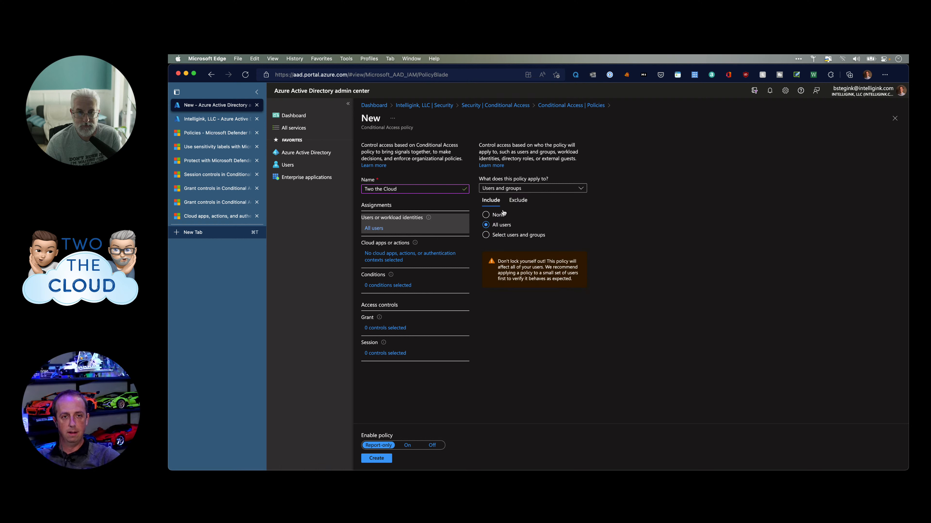
{"action": "left_click", "coordinate": [527, 201]}
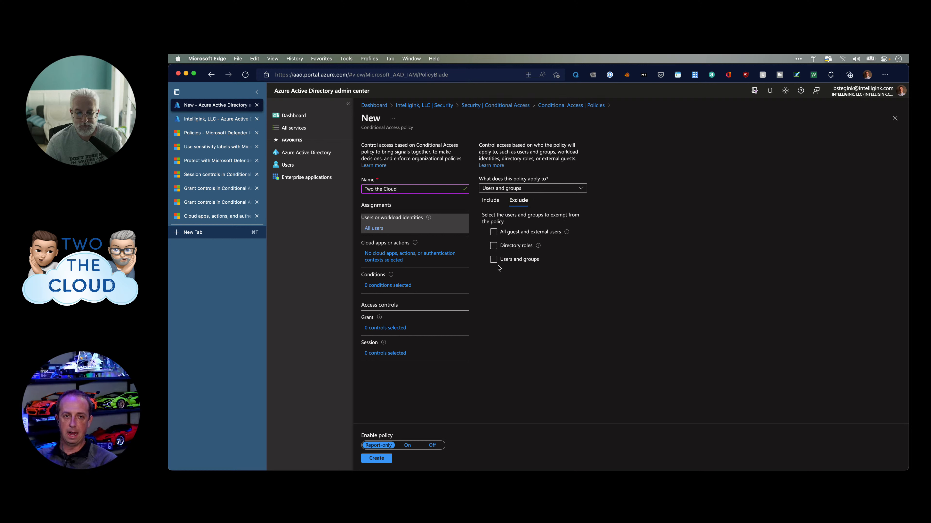
{"action": "left_click", "coordinate": [493, 201]}
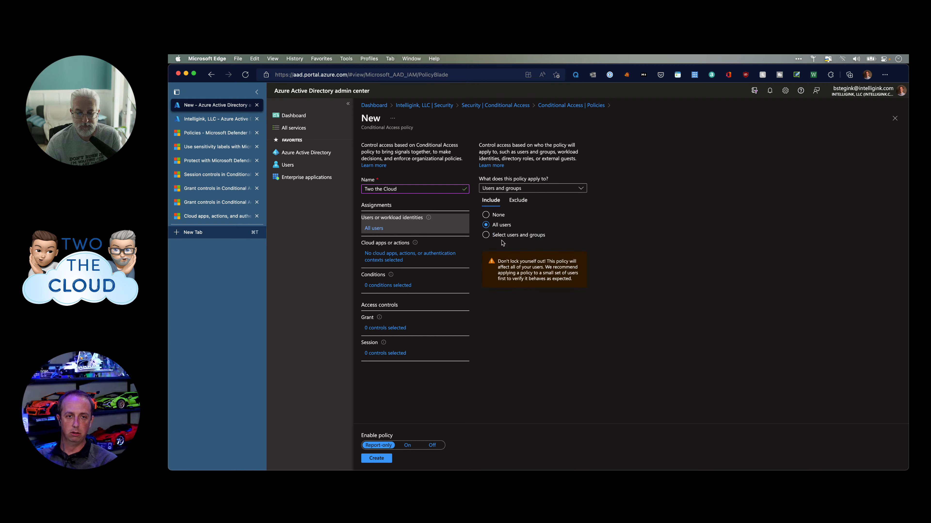
{"action": "left_click", "coordinate": [524, 202]}
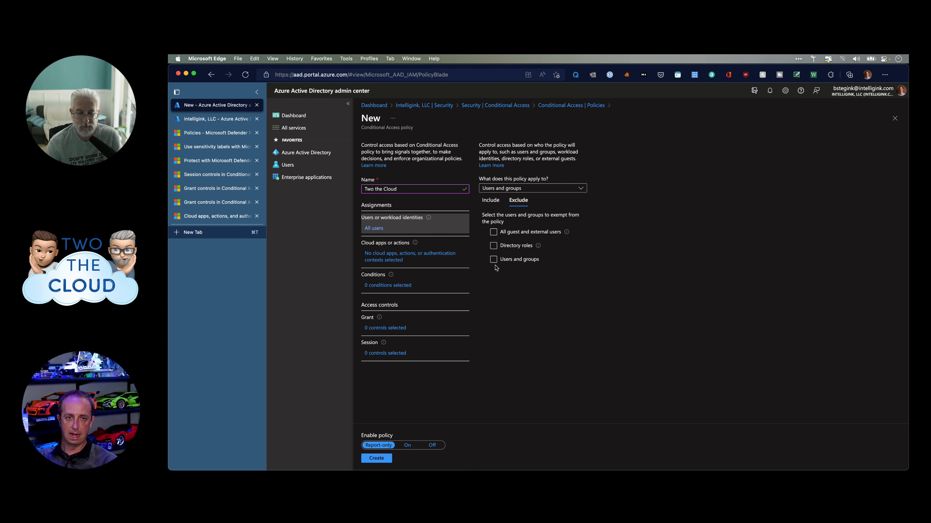
{"action": "left_click", "coordinate": [490, 201]}
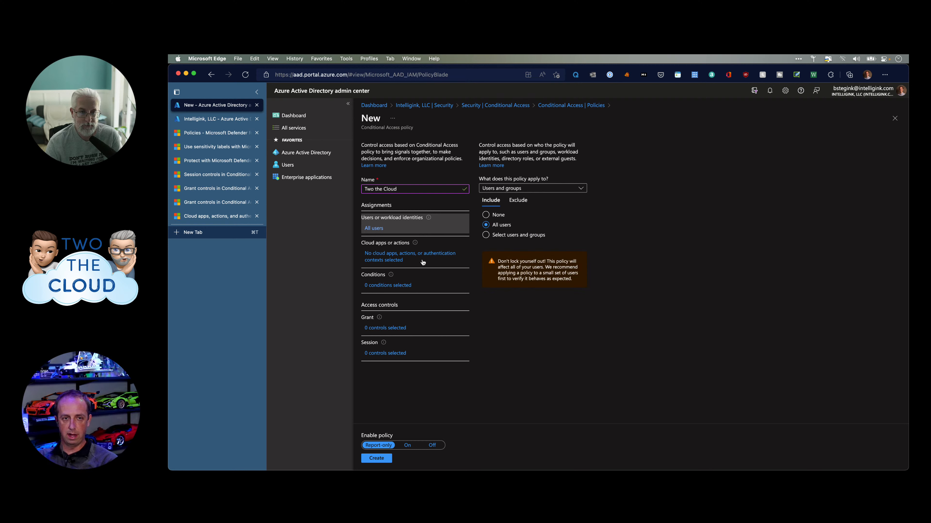
Check the Cloud apps target, then reopen the user assignment and list its identity types.
{"action": "left_click", "coordinate": [402, 260]}
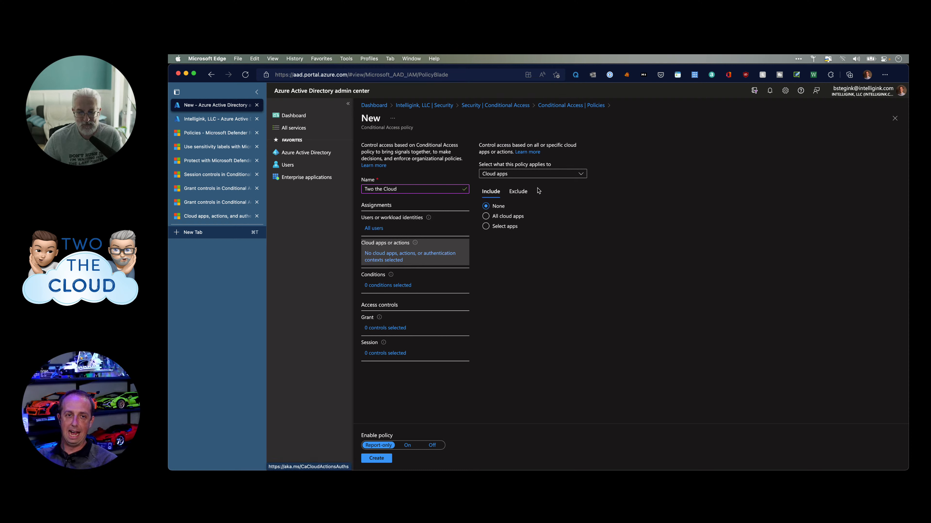
{"action": "left_click", "coordinate": [555, 179]}
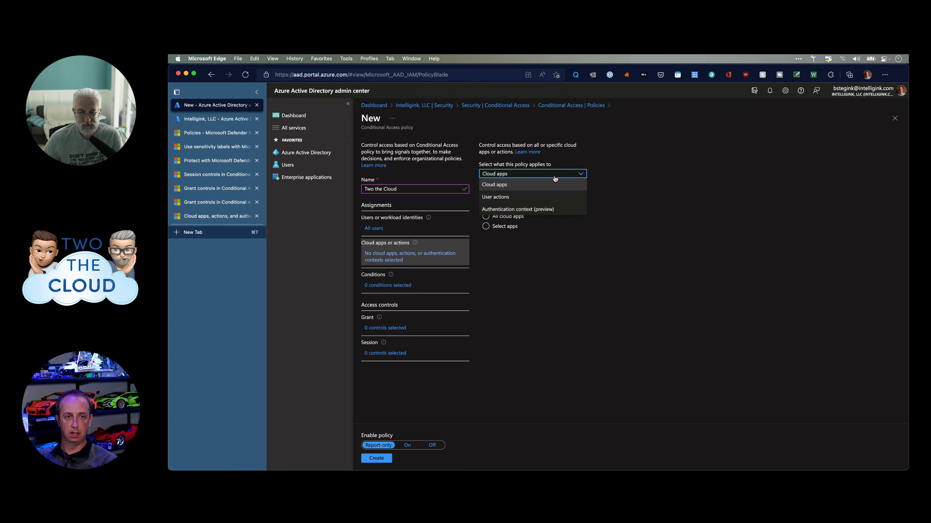
{"action": "left_click", "coordinate": [555, 184]}
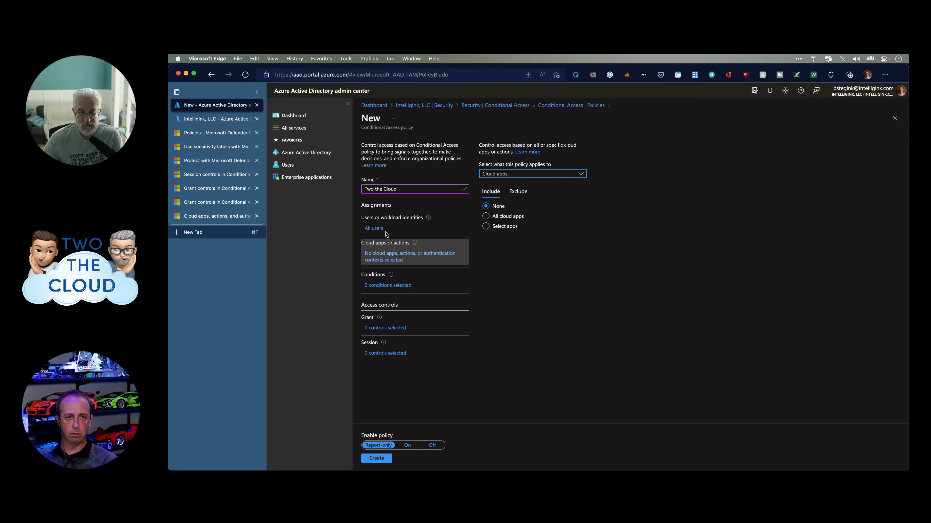
{"action": "left_click", "coordinate": [375, 229]}
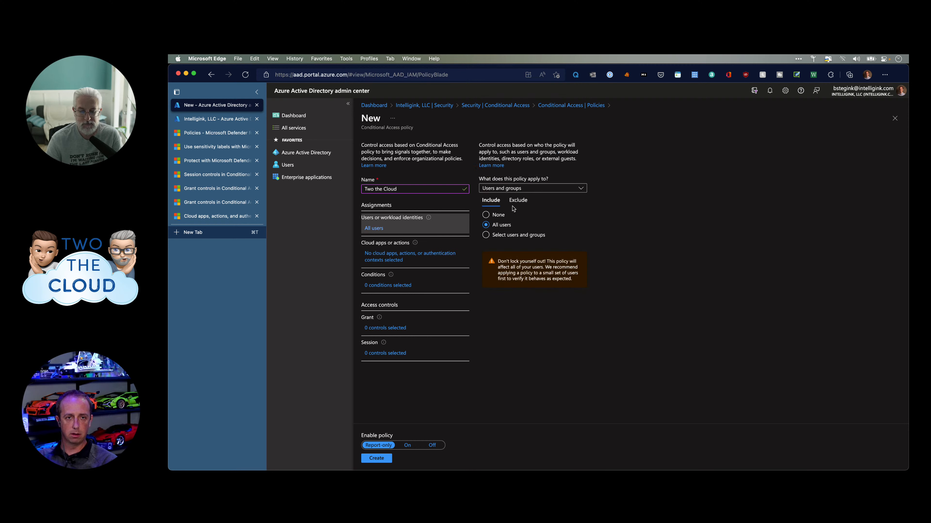
{"action": "left_click", "coordinate": [523, 191]}
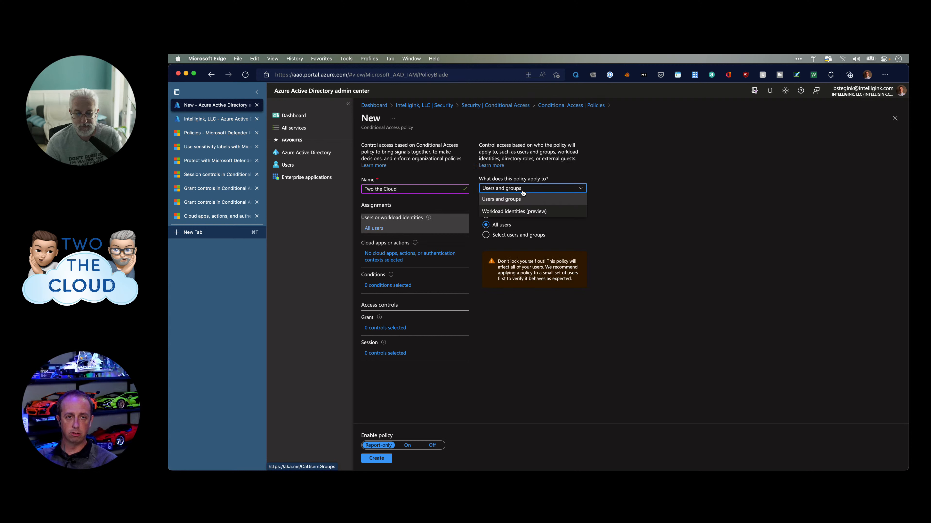
Target Workload identities (preview), settling on All owned service principals.
{"action": "left_click", "coordinate": [547, 212]}
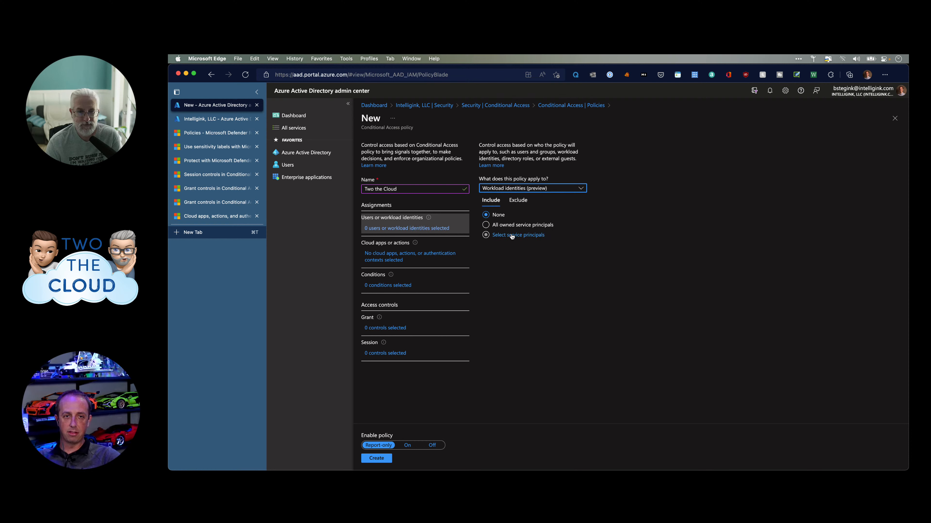
{"action": "left_click", "coordinate": [522, 236]}
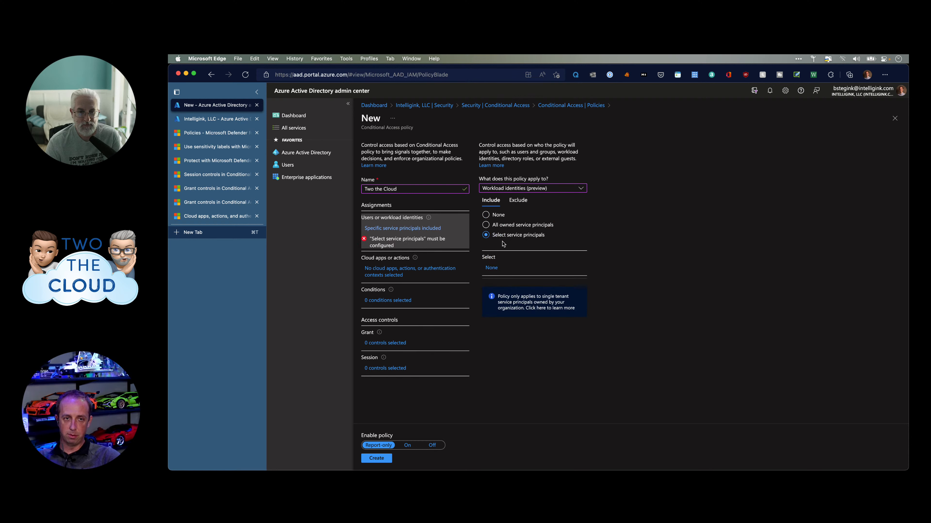
{"action": "left_click", "coordinate": [508, 226]}
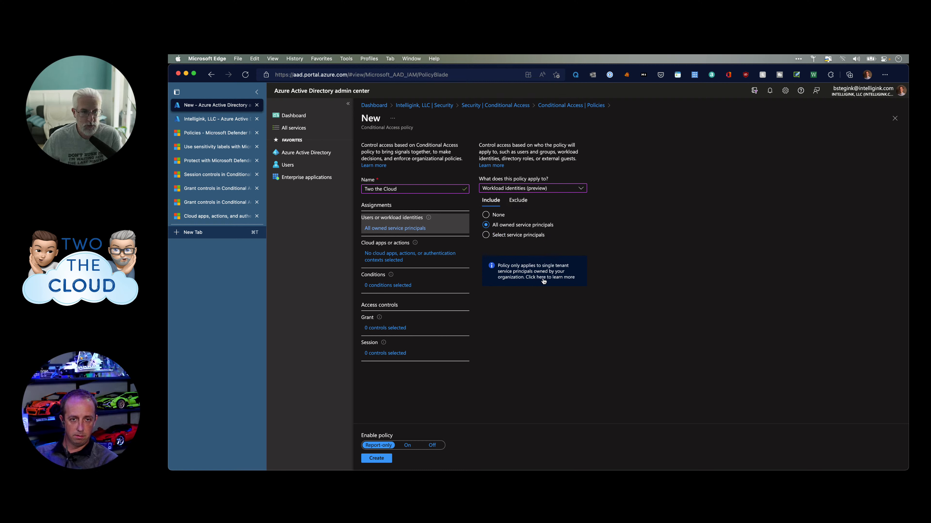
Highlight the single-tenant service principal note and open its linked article.
{"action": "left_click", "coordinate": [515, 274]}
{"action": "left_click_drag", "start_coordinate": [515, 274], "coordinate": [528, 281]}
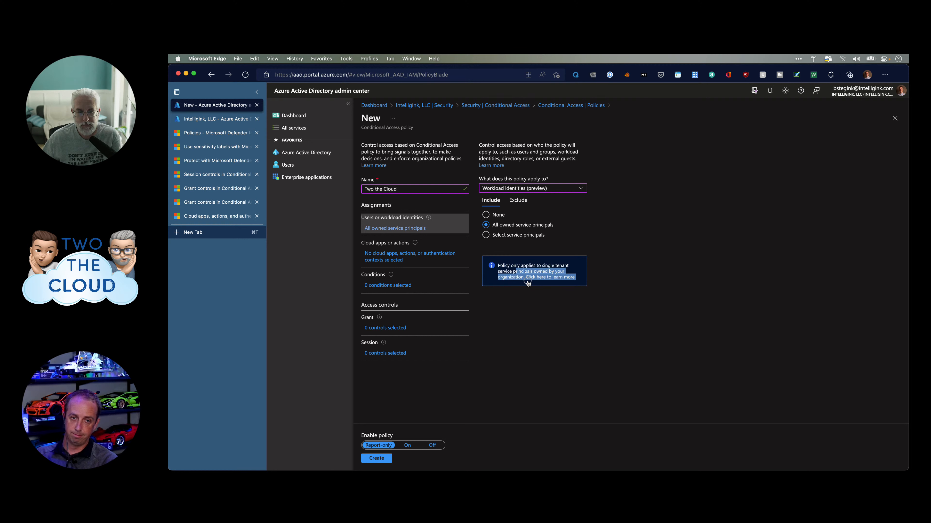
{"action": "left_click", "coordinate": [528, 281]}
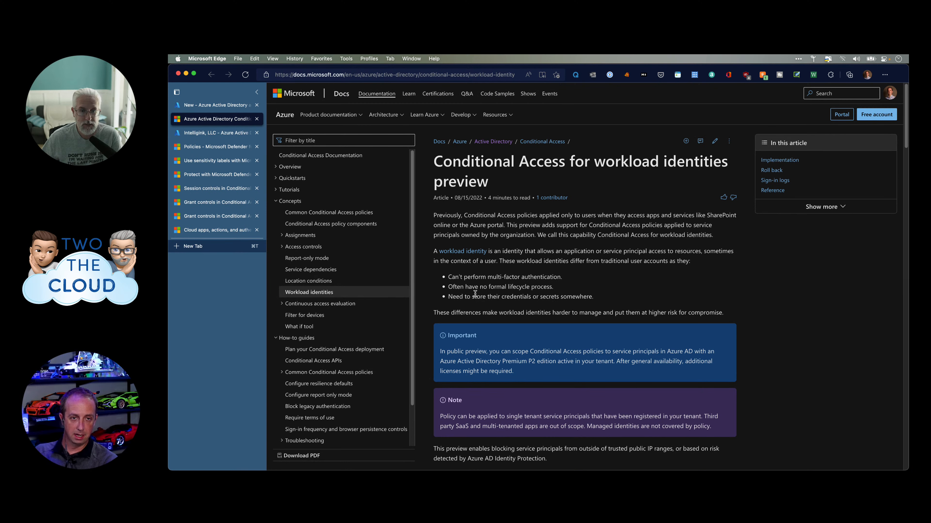
Scroll the workload identities article and highlight part of its first paragraph.
{"action": "scroll", "coordinate": [478, 289], "scroll_direction": "down", "scroll_amount": 2}
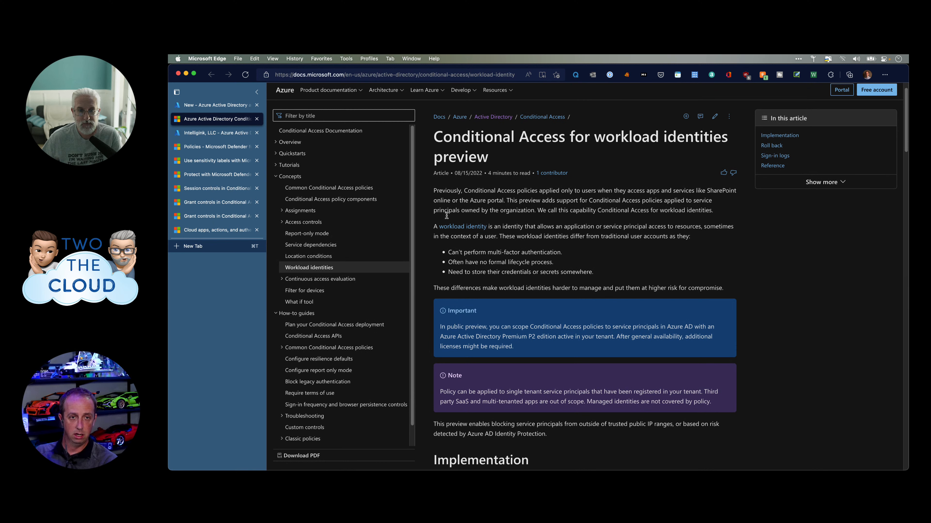
{"action": "left_click_drag", "start_coordinate": [441, 211], "coordinate": [628, 210]}
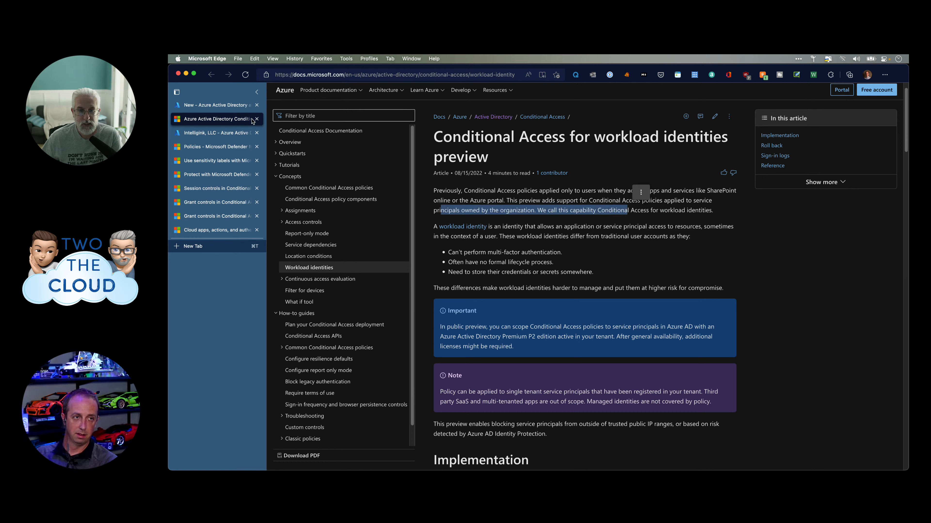
Return to the New policy tab and choose Select service principals.
{"action": "left_click", "coordinate": [194, 106]}
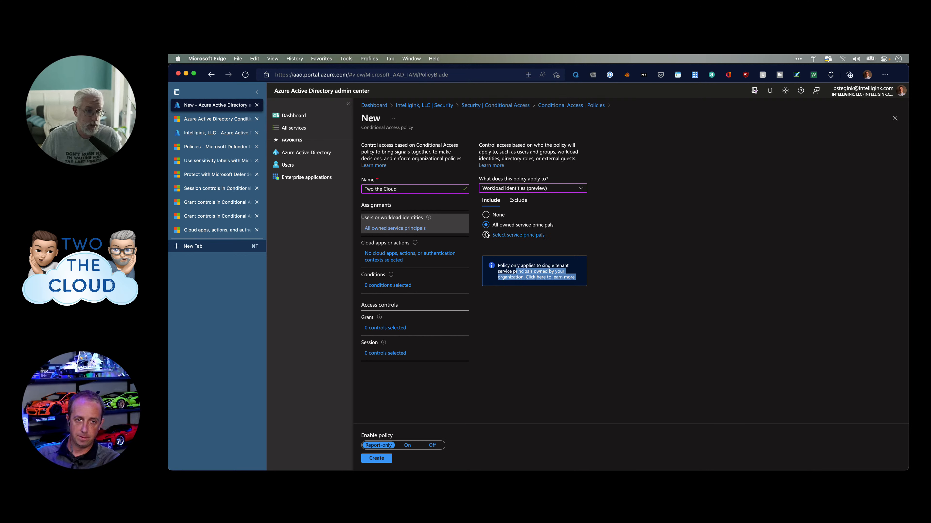
{"action": "left_click", "coordinate": [513, 235]}
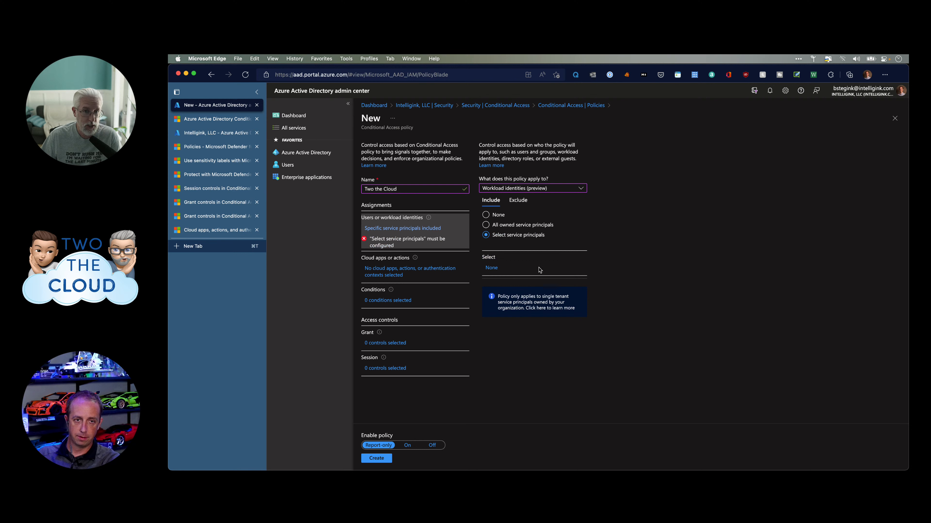
{"action": "left_click", "coordinate": [492, 269]}
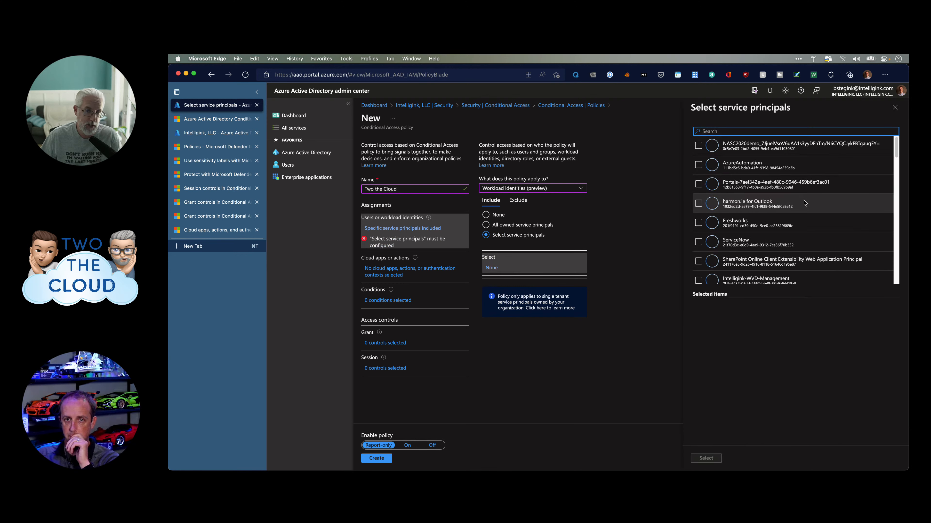
{"action": "scroll", "coordinate": [805, 205], "scroll_direction": "down", "scroll_amount": 5}
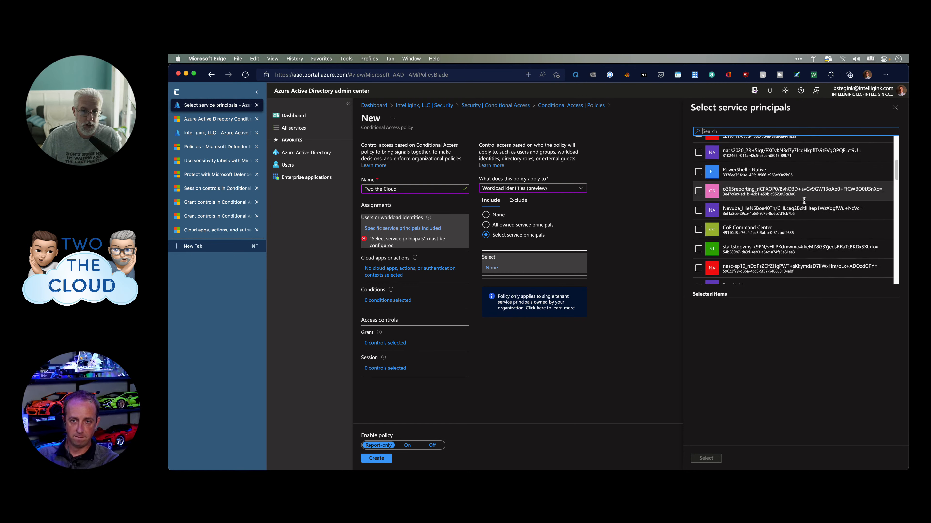
{"action": "scroll", "coordinate": [805, 203], "scroll_direction": "down", "scroll_amount": 5}
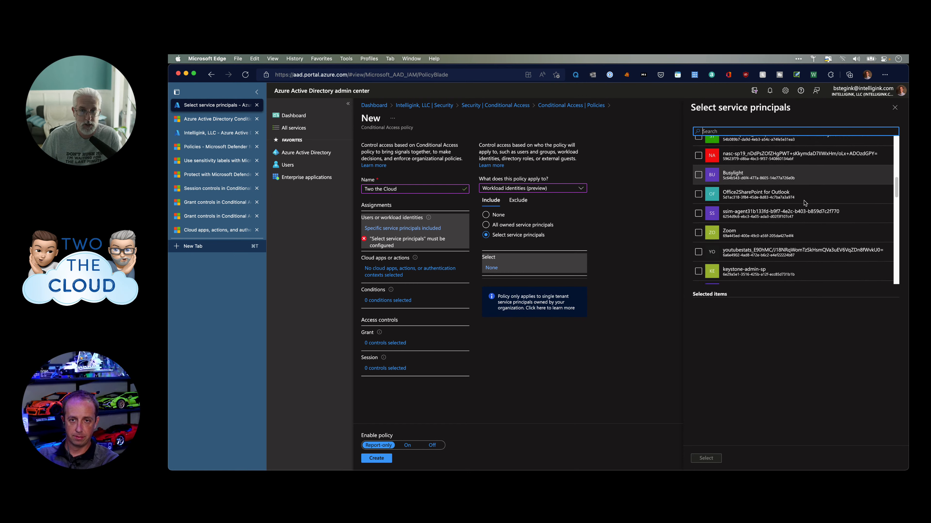
{"action": "scroll", "coordinate": [804, 203], "scroll_direction": "down", "scroll_amount": 5}
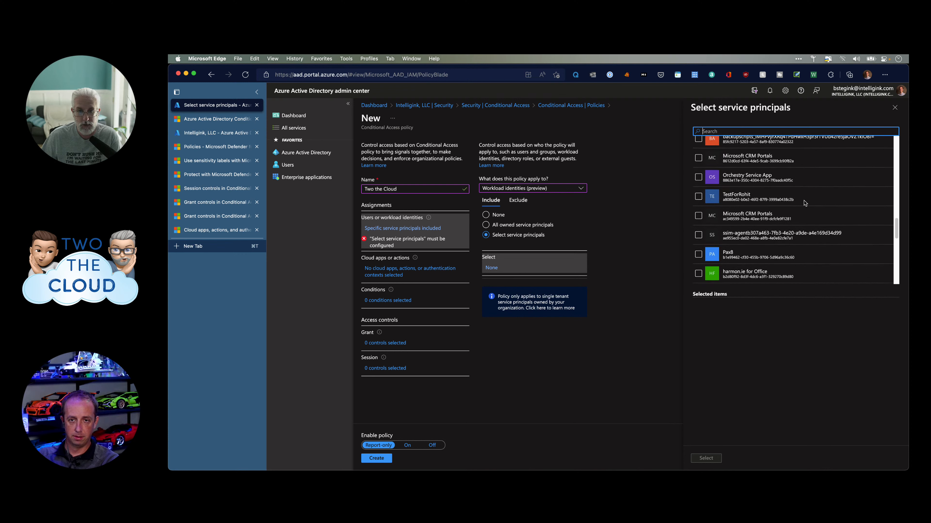
{"action": "scroll", "coordinate": [805, 203], "scroll_direction": "down", "scroll_amount": 5}
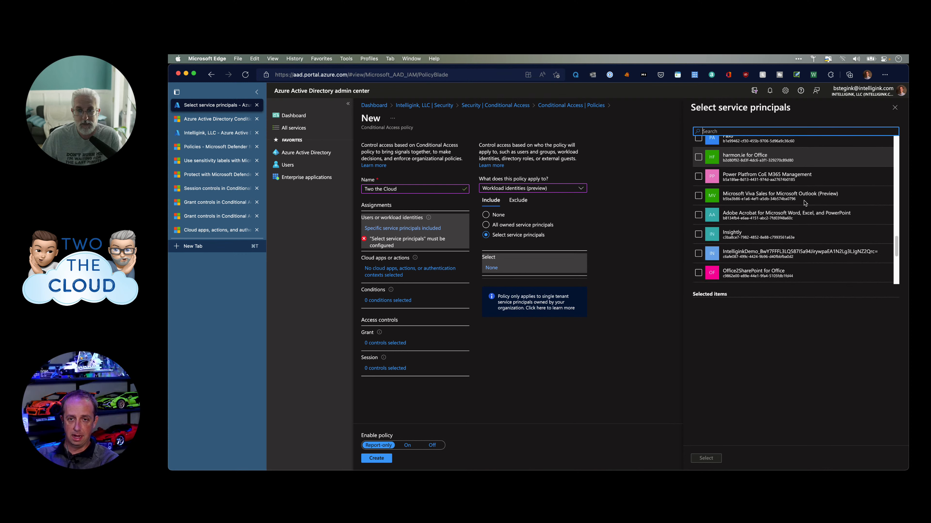
{"action": "scroll", "coordinate": [805, 202], "scroll_direction": "down", "scroll_amount": 5}
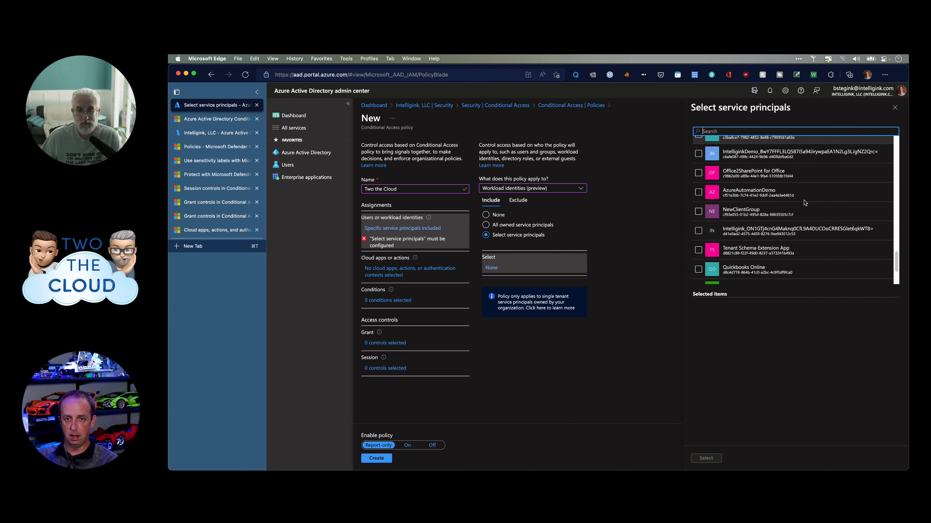
{"action": "scroll", "coordinate": [794, 215], "scroll_direction": "down", "scroll_amount": 3}
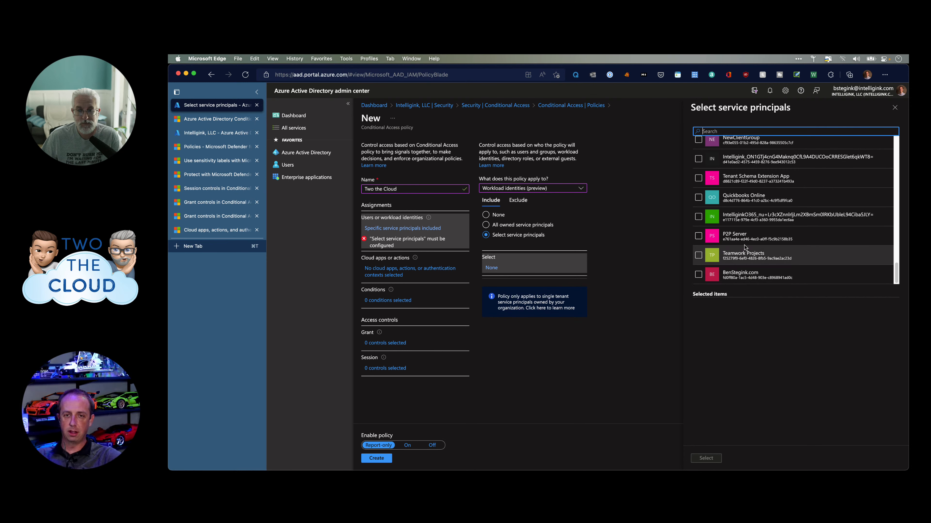
{"action": "scroll", "coordinate": [745, 247], "scroll_direction": "up", "scroll_amount": 15}
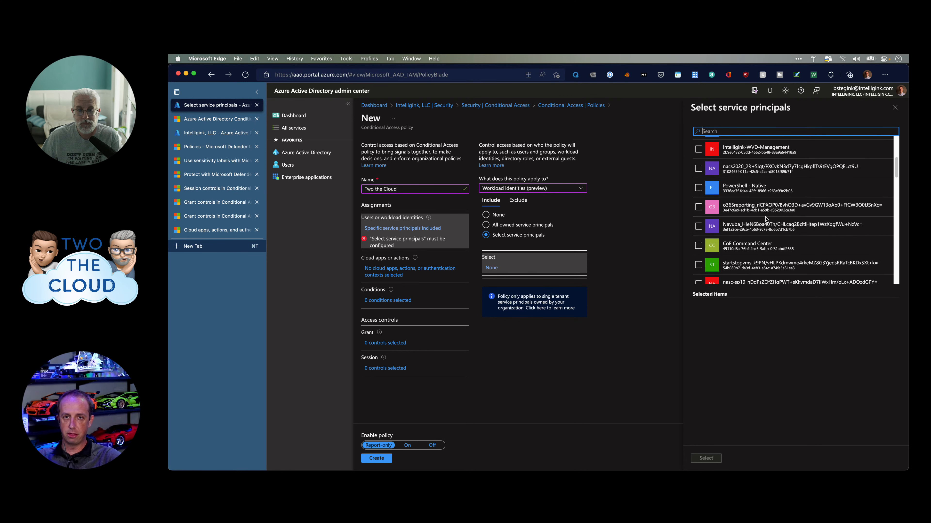
{"action": "left_click", "coordinate": [894, 108]}
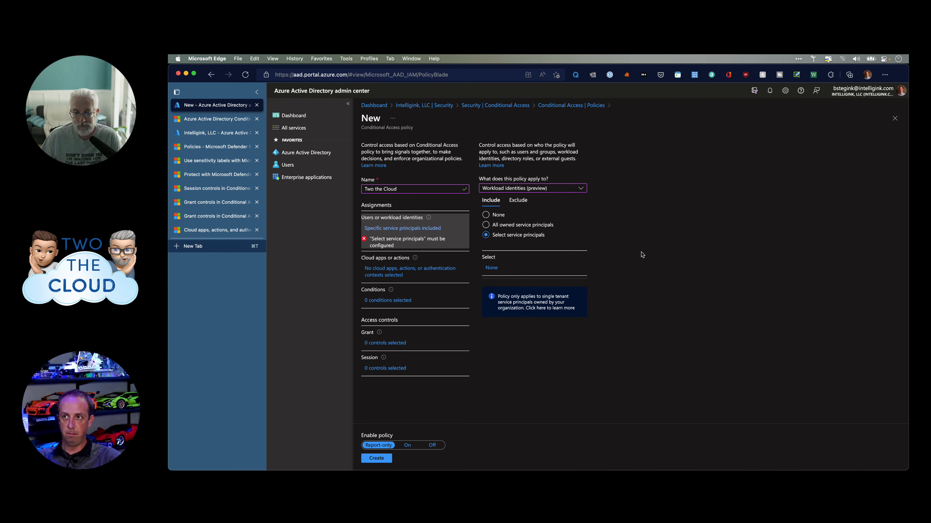
Revert to All owned service principals, switch the target to Users and groups, and open Cloud apps or actions.
{"action": "left_click", "coordinate": [507, 226]}
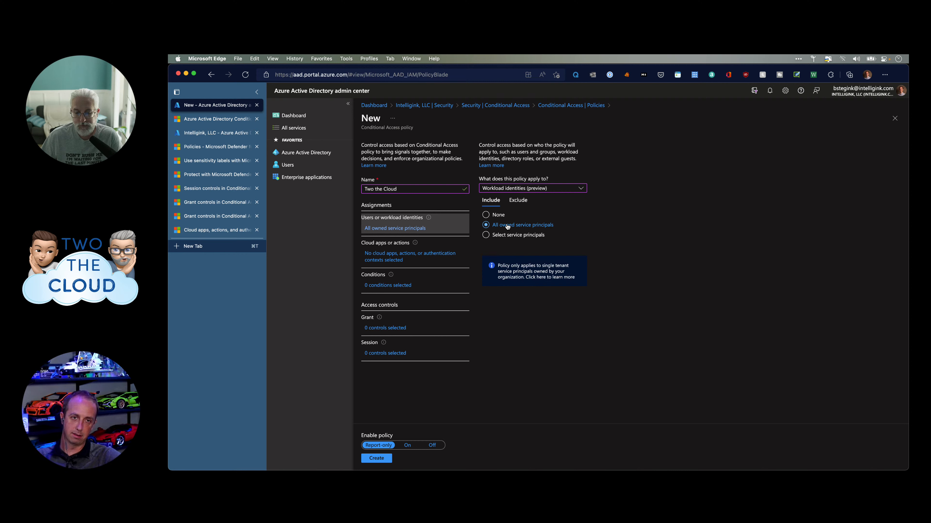
{"action": "left_click", "coordinate": [526, 189]}
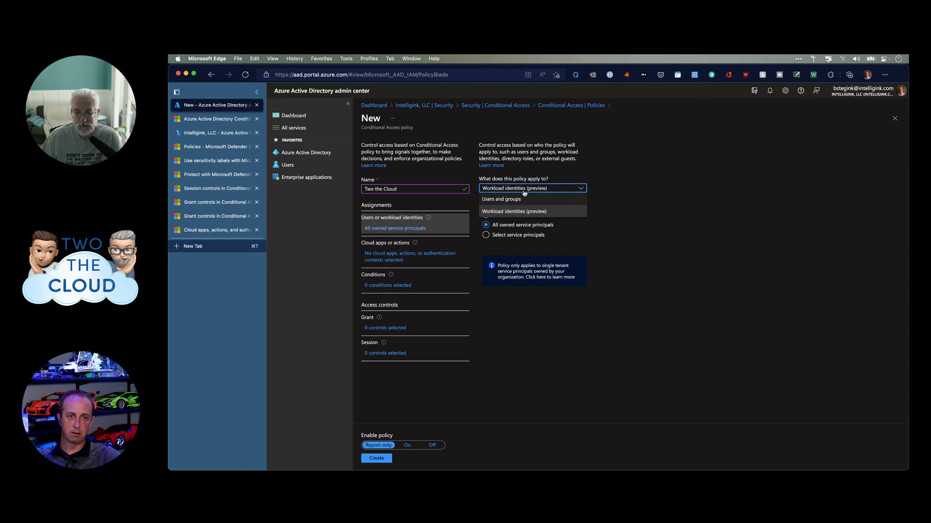
{"action": "left_click", "coordinate": [522, 197]}
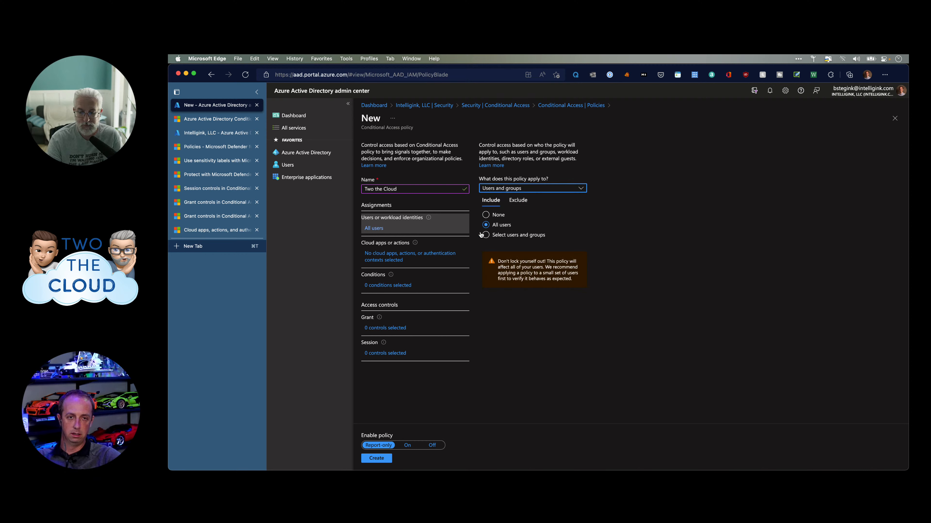
{"action": "left_click", "coordinate": [390, 258]}
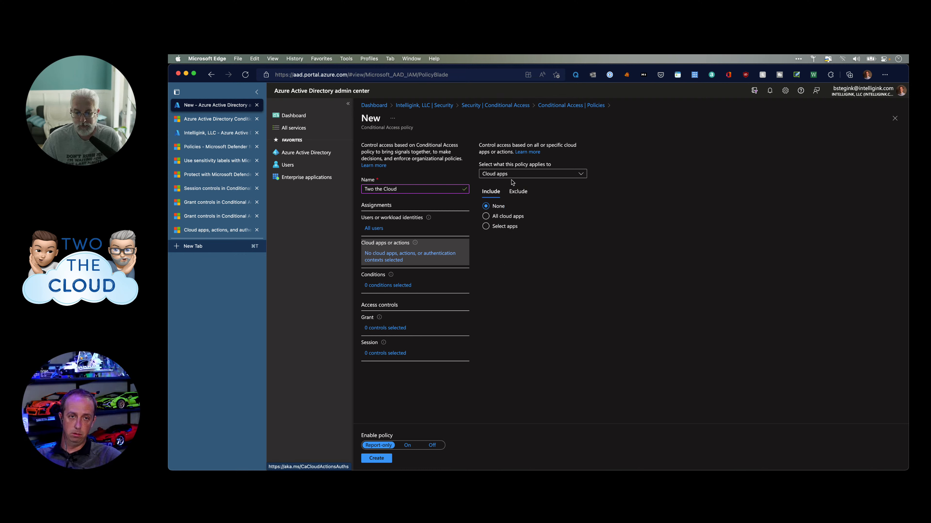
Change the cloud apps target from All cloud apps to Select apps, showing the app list.
{"action": "left_click", "coordinate": [531, 177]}
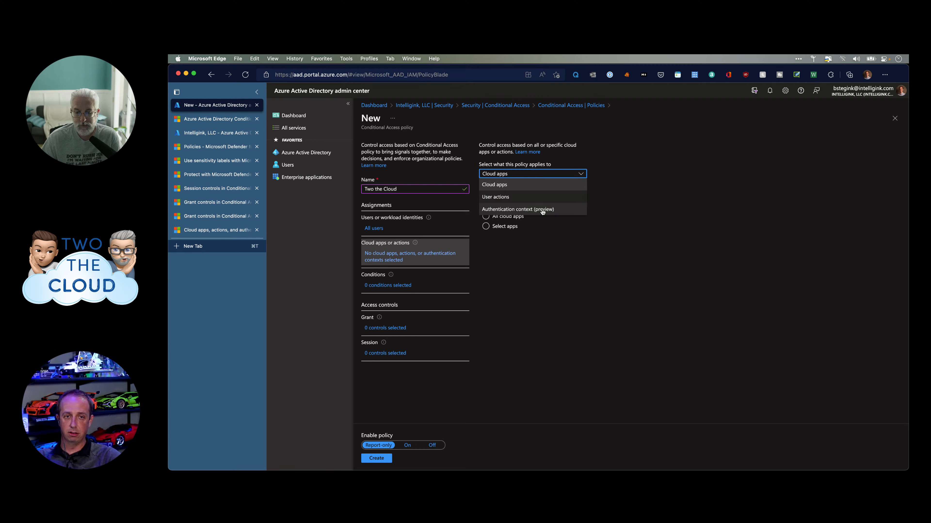
{"action": "left_click", "coordinate": [620, 193]}
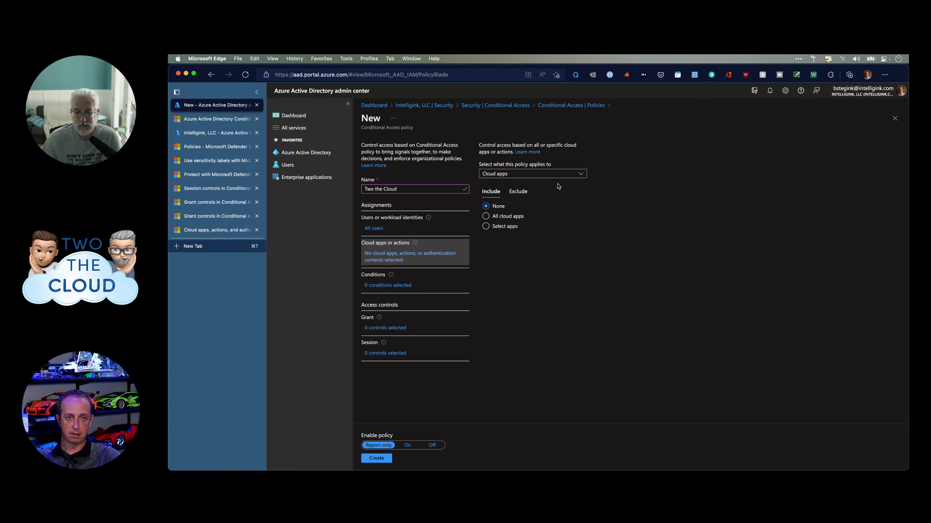
{"action": "left_click", "coordinate": [552, 179]}
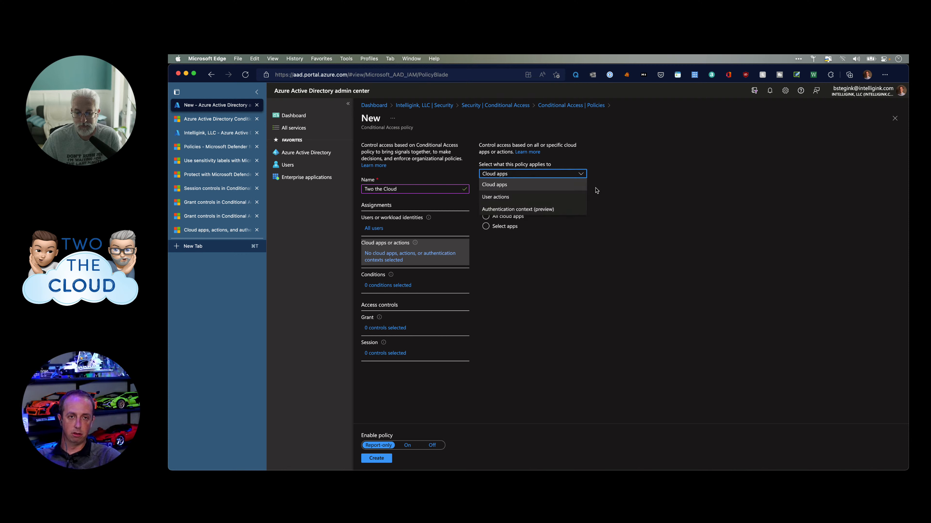
{"action": "left_click", "coordinate": [586, 245]}
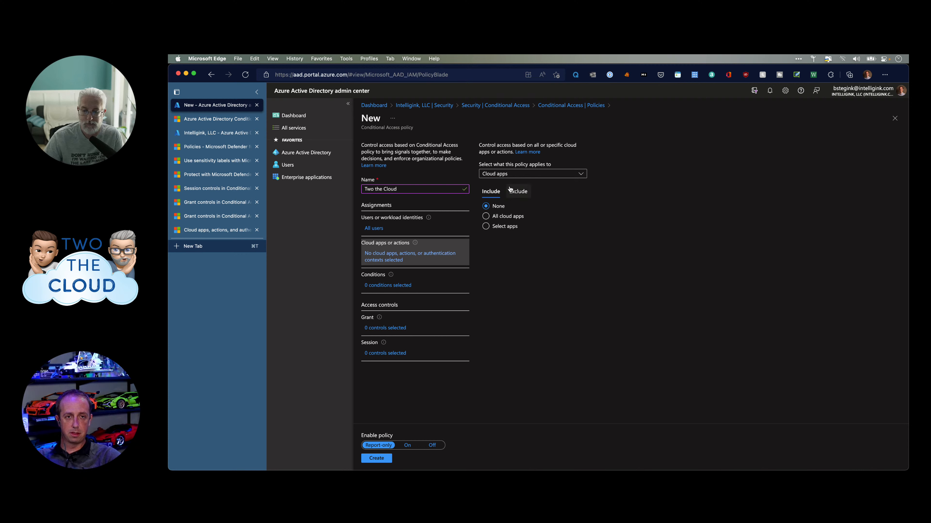
{"action": "left_click", "coordinate": [491, 218]}
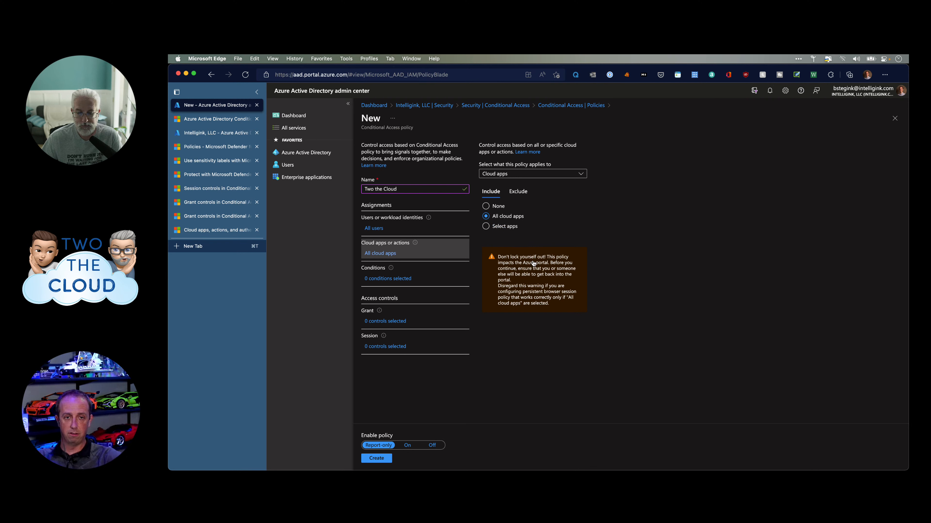
{"action": "left_click", "coordinate": [500, 227]}
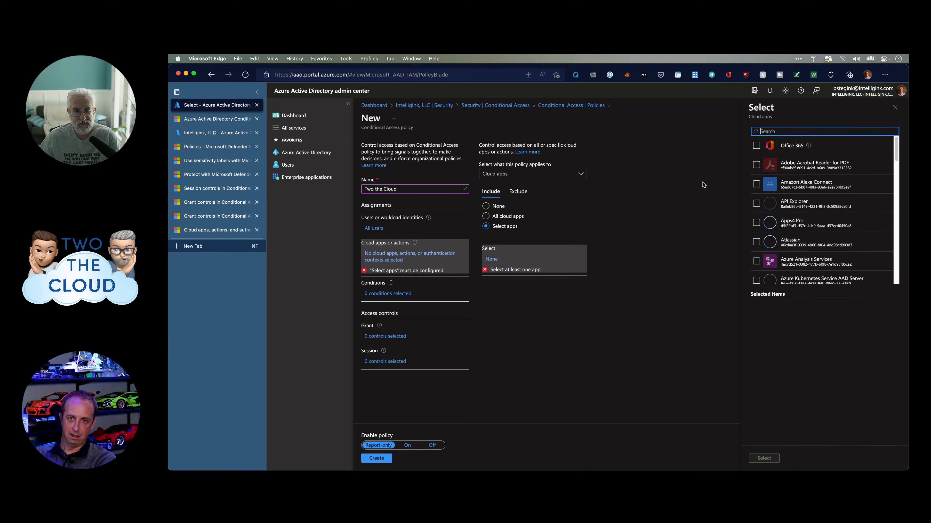
Search the cloud apps for 'azure mana', scroll the results, then clear the filter.
{"action": "type", "text": "azure"}
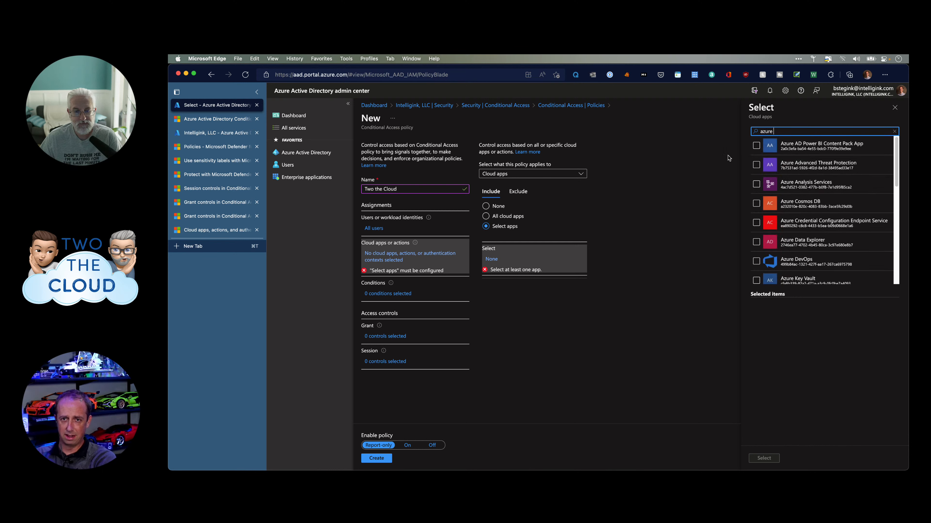
{"action": "type", "text": " mana"}
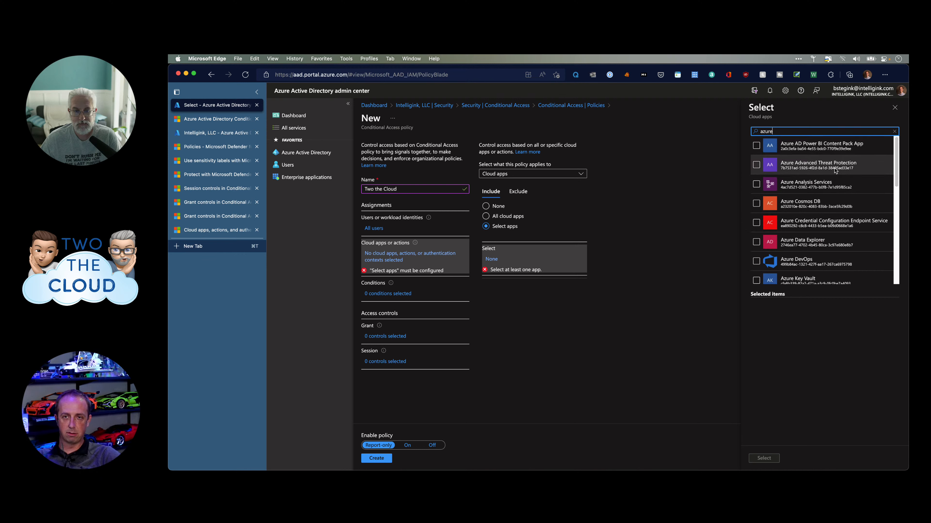
{"action": "scroll", "coordinate": [836, 227], "scroll_direction": "down", "scroll_amount": 2}
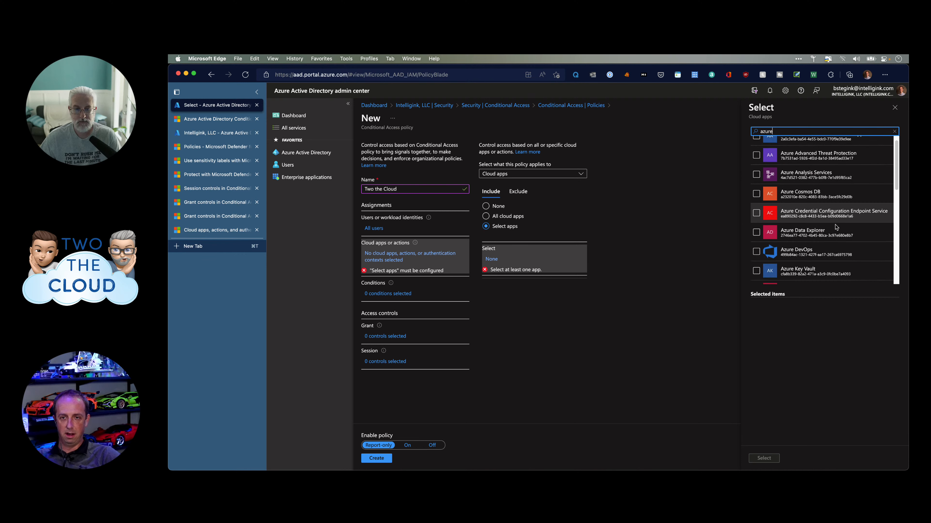
{"action": "scroll", "coordinate": [835, 229], "scroll_direction": "down", "scroll_amount": 2}
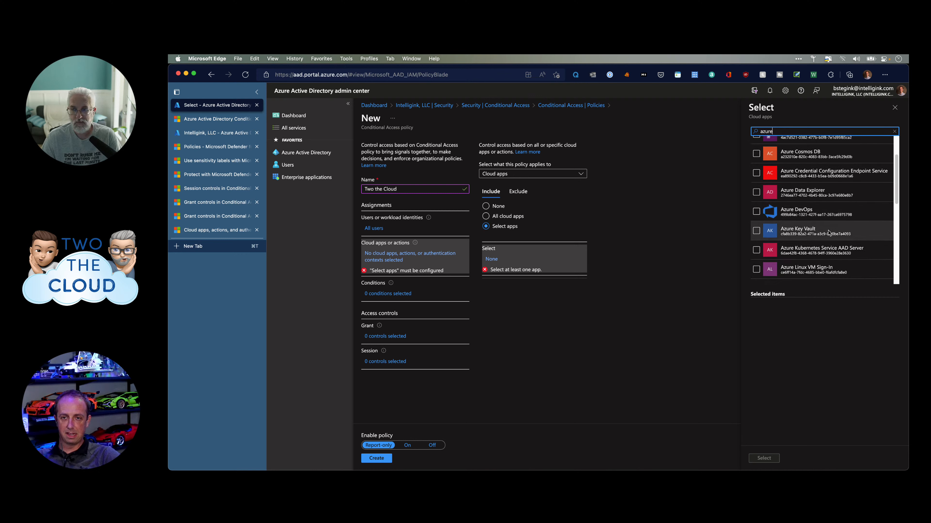
{"action": "scroll", "coordinate": [829, 232], "scroll_direction": "down", "scroll_amount": 2}
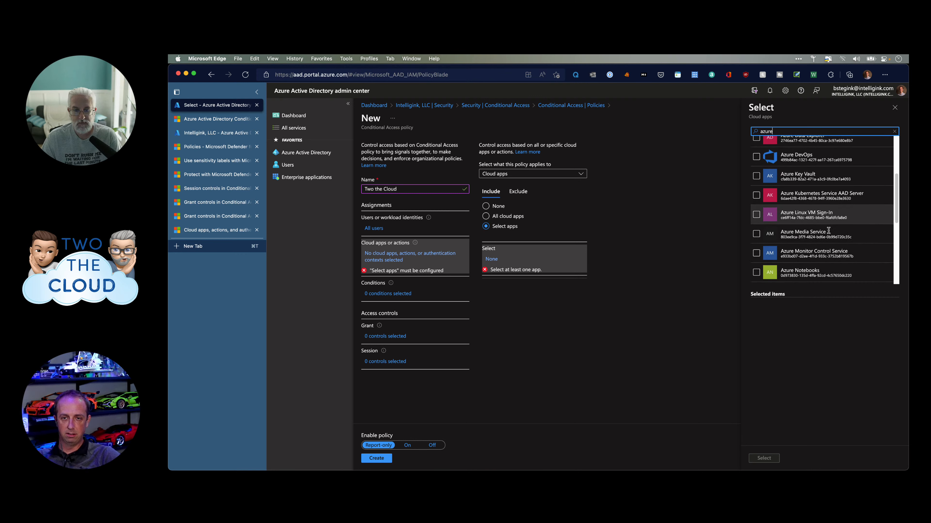
{"action": "scroll", "coordinate": [830, 234], "scroll_direction": "down", "scroll_amount": 5}
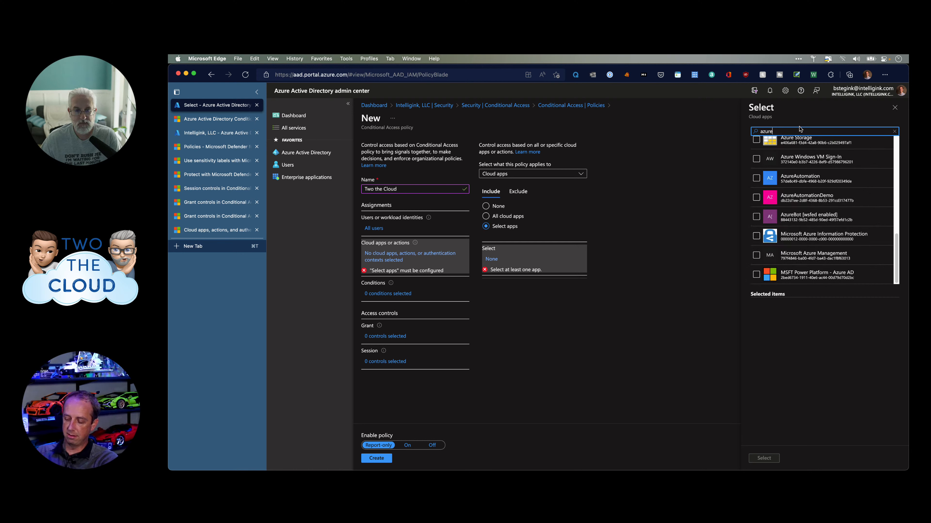
{"action": "key", "text": "BackSpace"}
{"action": "key", "text": "BackSpace"}
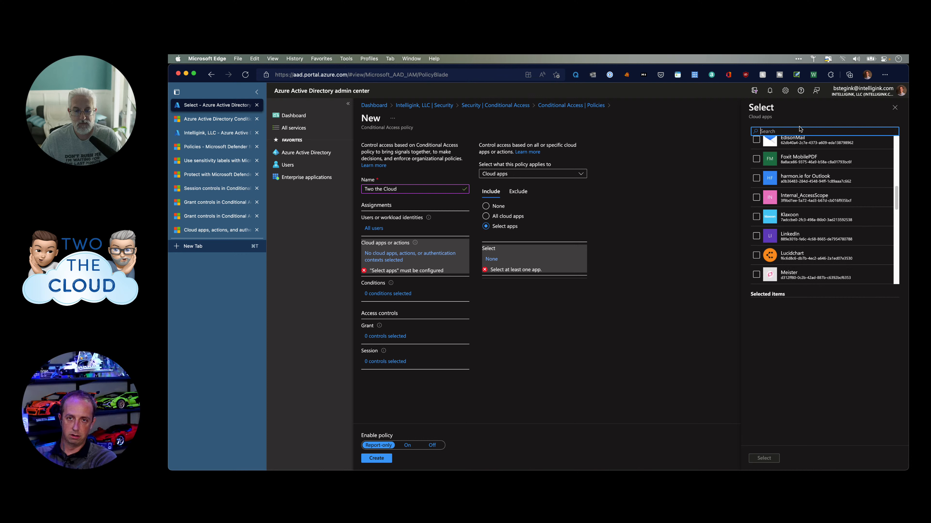
Search 'sharep', clear it, browse the full app list, and close the picker with nothing selected.
{"action": "type", "text": "sharepoint"}
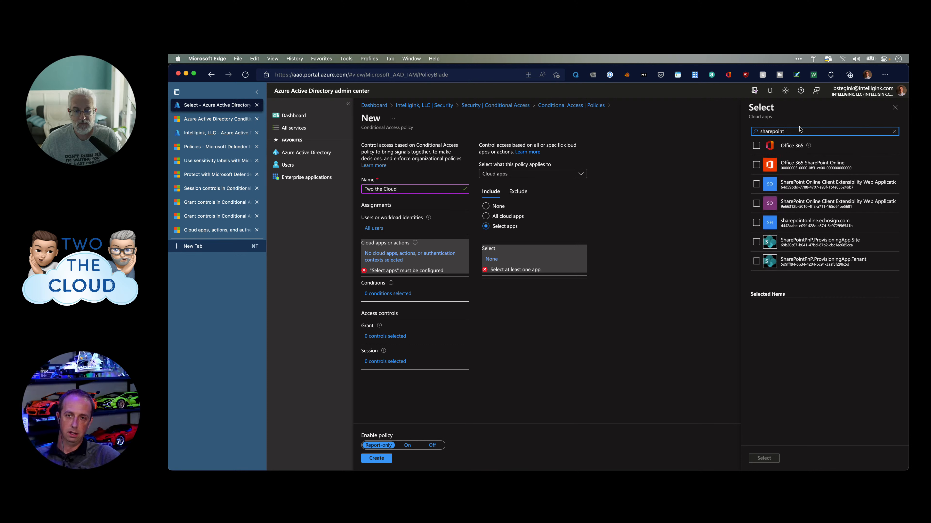
{"action": "mouse_move", "coordinate": [809, 147]}
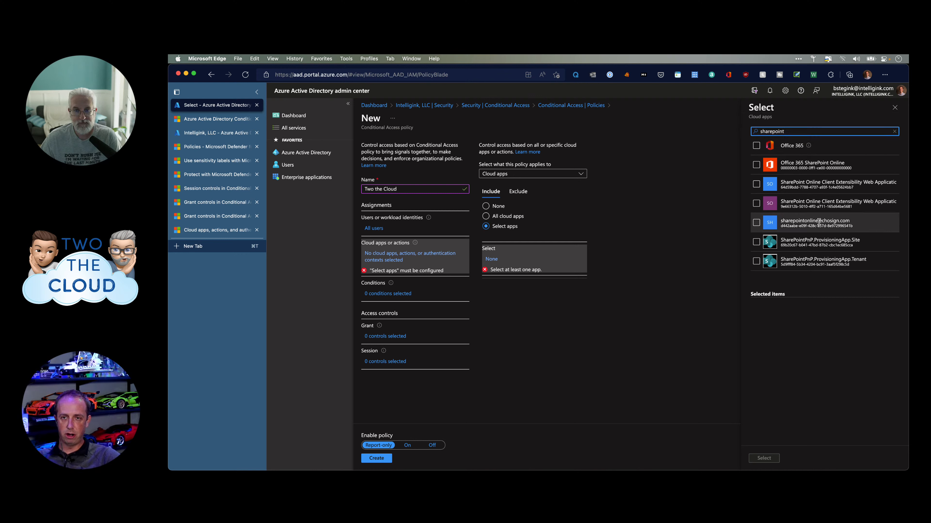
{"action": "double_click", "coordinate": [792, 132]}
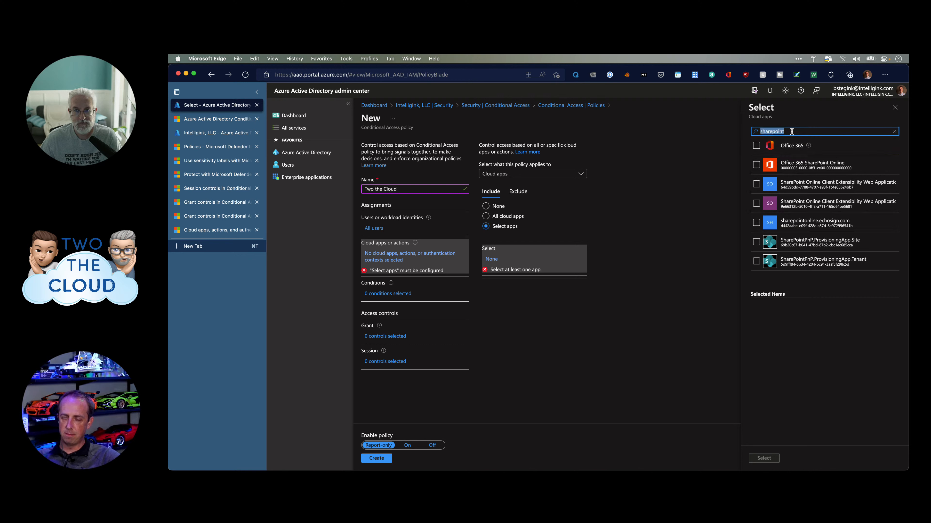
{"action": "key", "text": "BackSpace"}
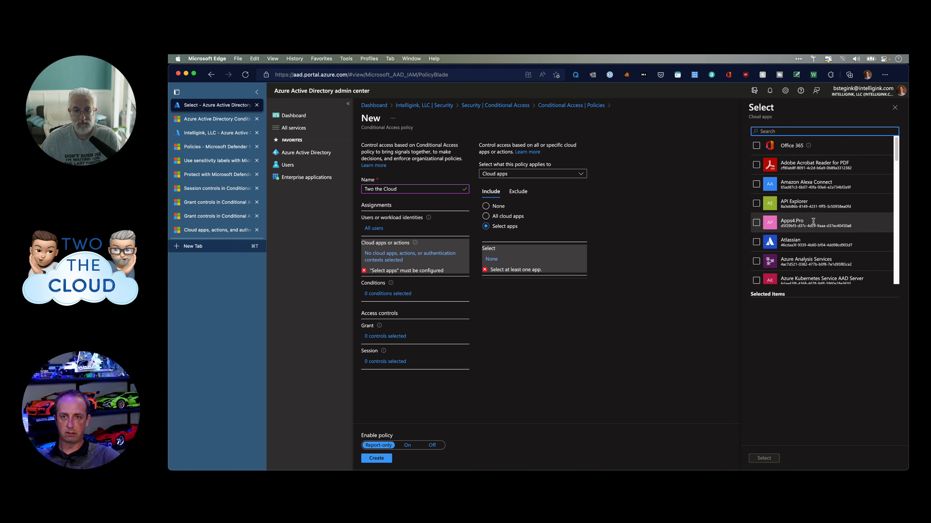
{"action": "scroll", "coordinate": [812, 191], "scroll_direction": "down", "scroll_amount": 2}
{"action": "scroll", "coordinate": [813, 220], "scroll_direction": "down", "scroll_amount": 1}
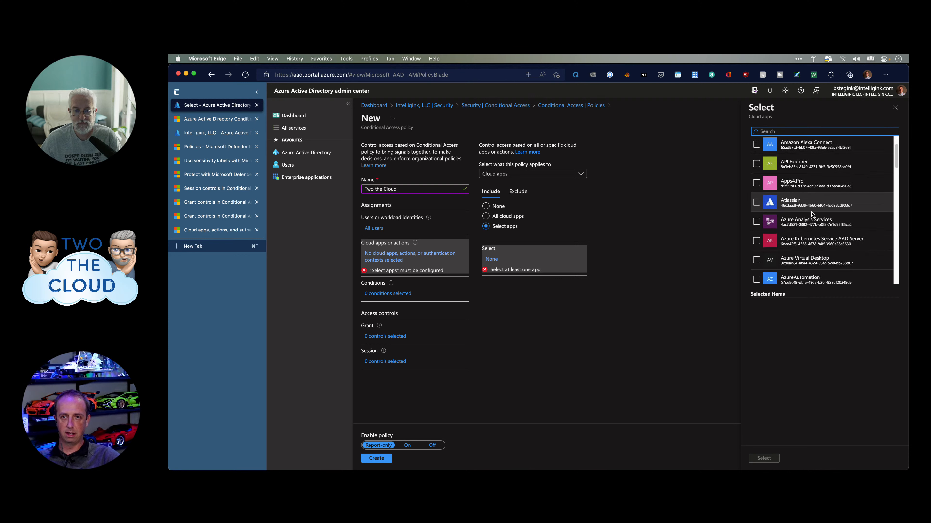
{"action": "scroll", "coordinate": [811, 206], "scroll_direction": "down", "scroll_amount": 2}
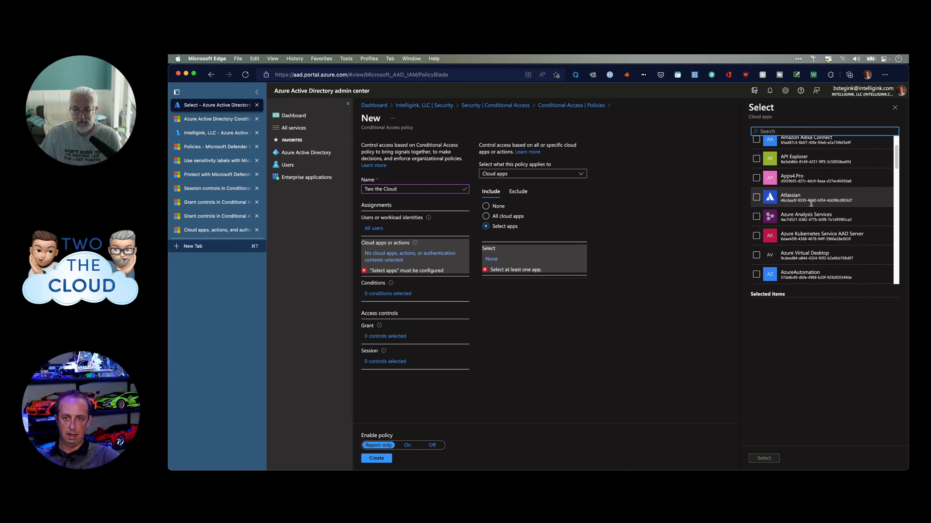
{"action": "scroll", "coordinate": [811, 204], "scroll_direction": "down", "scroll_amount": 4}
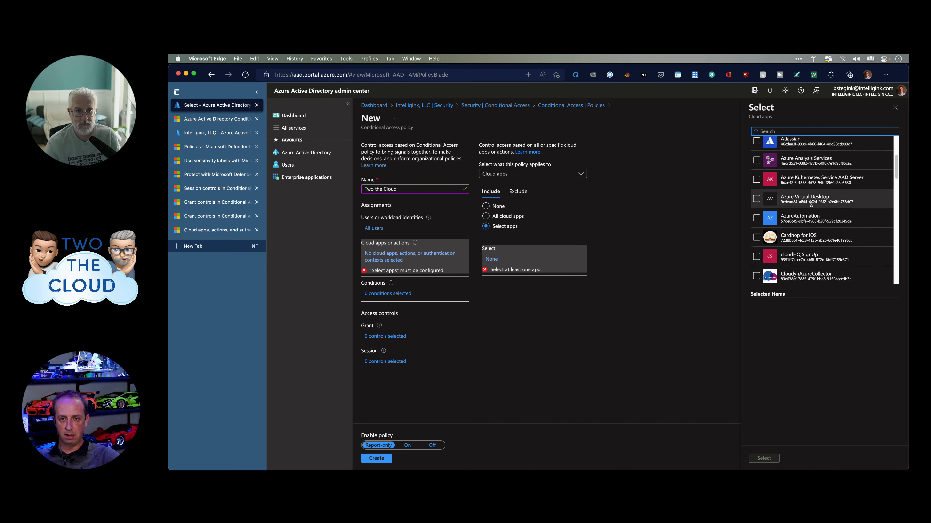
{"action": "scroll", "coordinate": [803, 216], "scroll_direction": "down", "scroll_amount": 20}
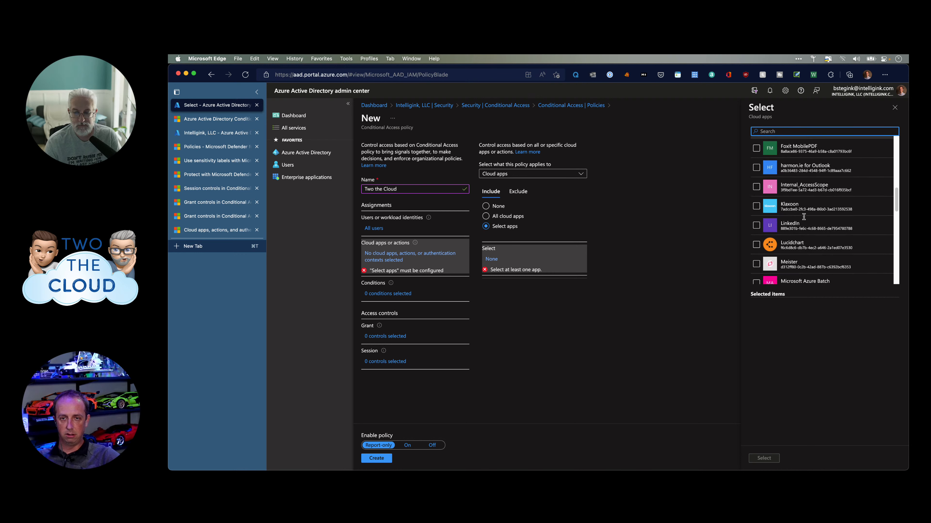
{"action": "scroll", "coordinate": [803, 217], "scroll_direction": "down", "scroll_amount": 9}
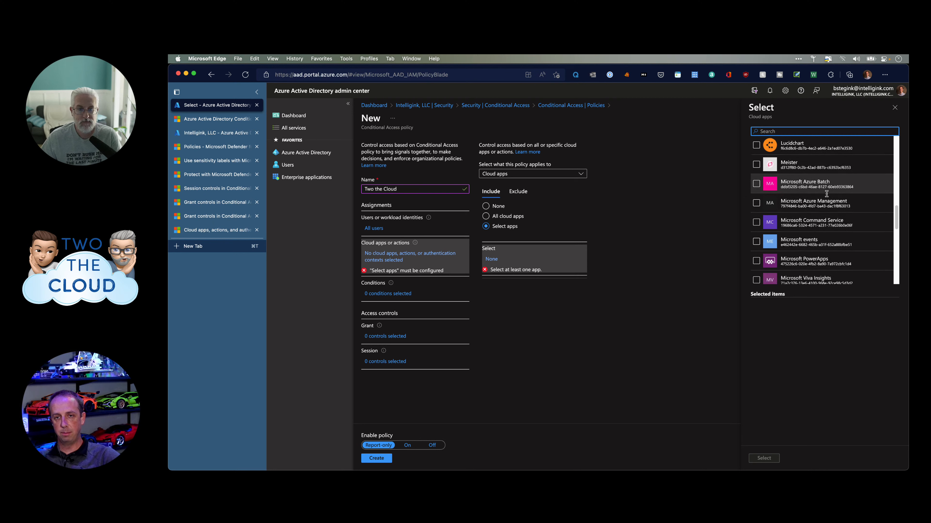
{"action": "scroll", "coordinate": [830, 202], "scroll_direction": "down", "scroll_amount": 3}
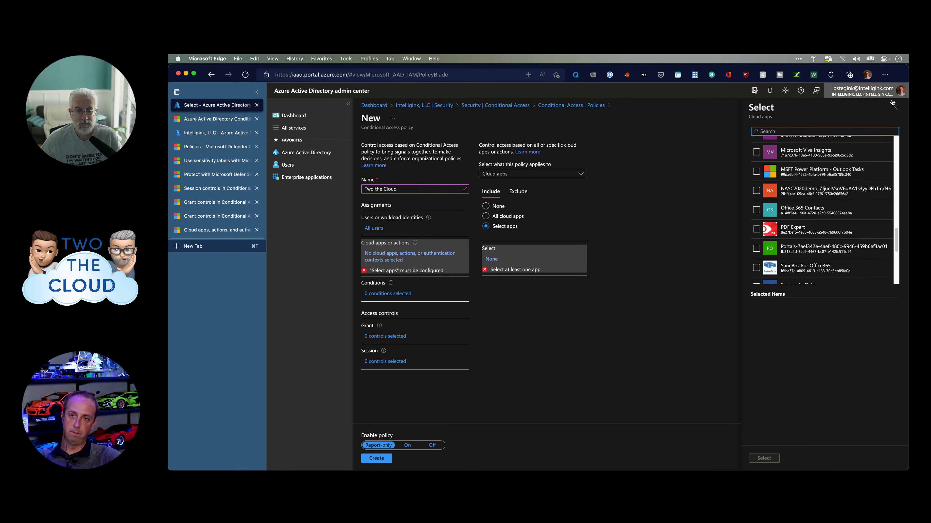
{"action": "left_click", "coordinate": [895, 109]}
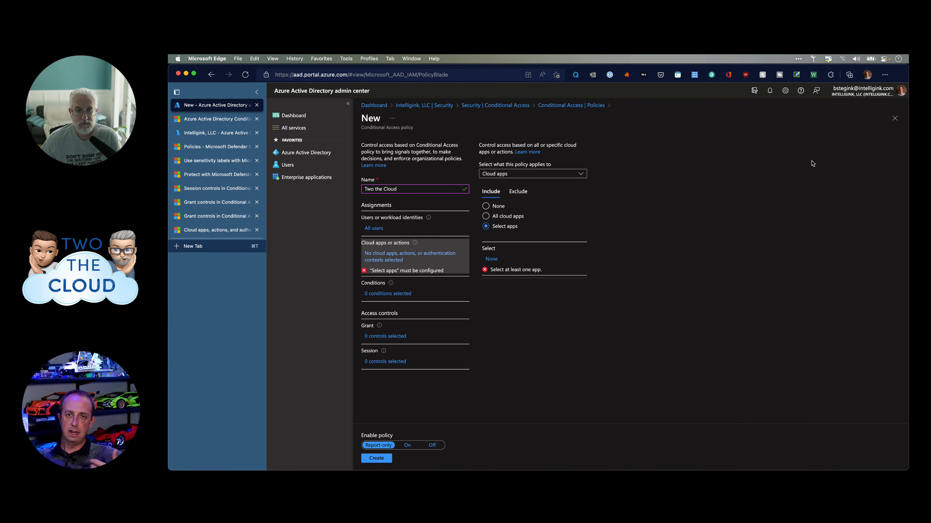
Set the policy to All cloud apps, checking the Exclude tab without excluding any.
{"action": "left_click", "coordinate": [507, 217]}
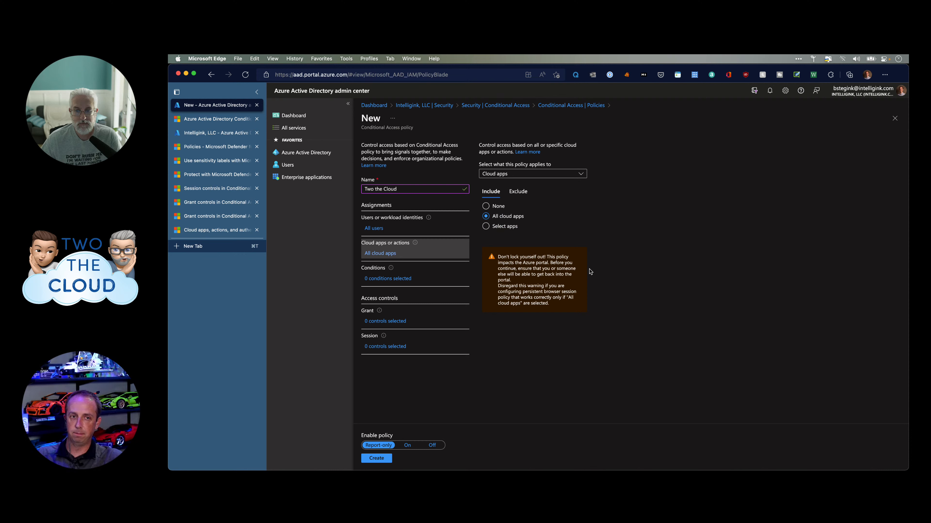
{"action": "left_click", "coordinate": [518, 192]}
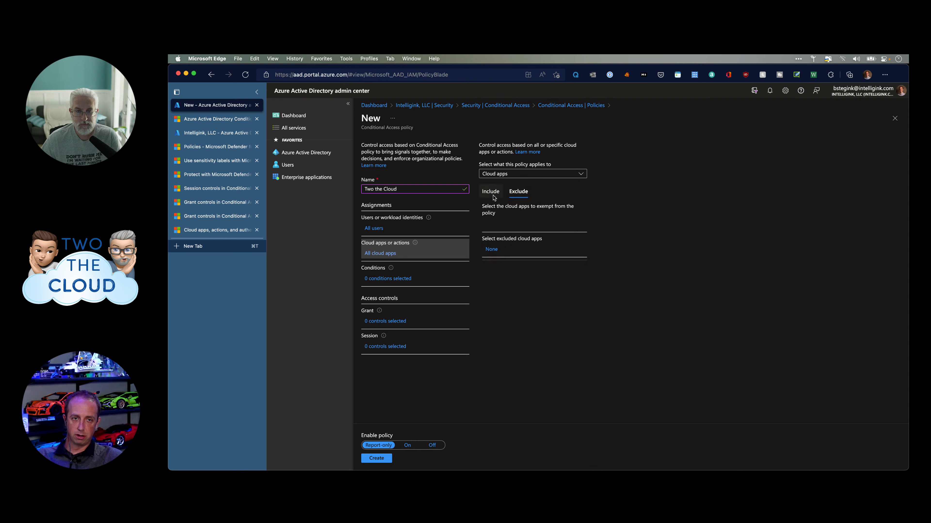
{"action": "left_click", "coordinate": [494, 196]}
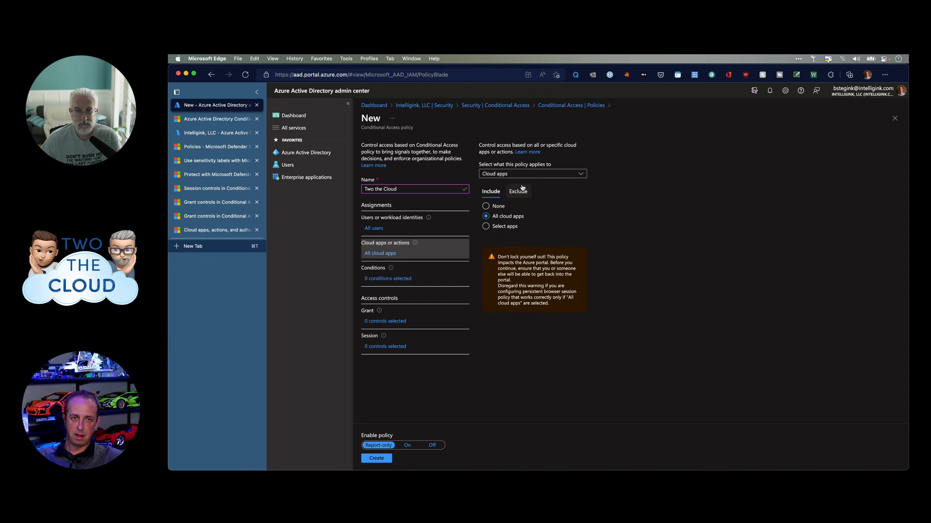
Try User actions as the target, revert to Cloud apps, and show the policy's Conditions.
{"action": "left_click", "coordinate": [532, 175]}
{"action": "left_click", "coordinate": [507, 198]}
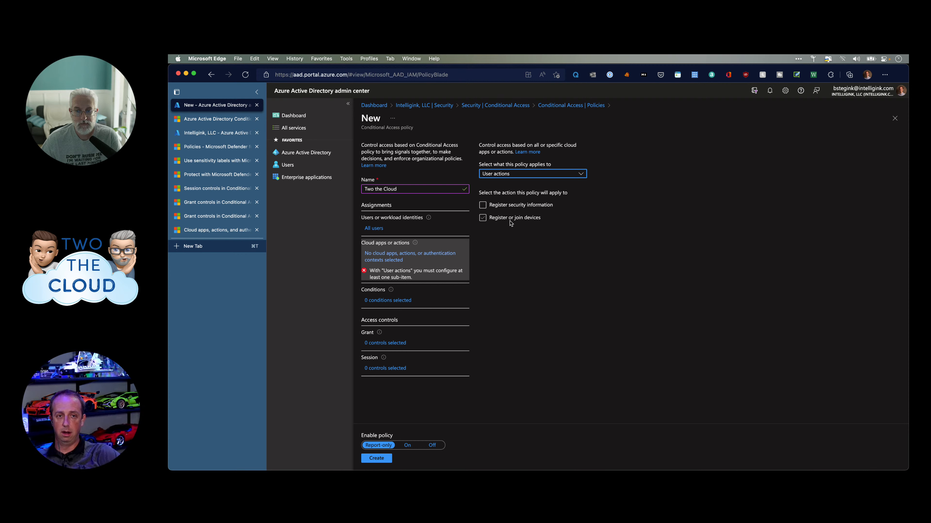
{"action": "left_click", "coordinate": [494, 173]}
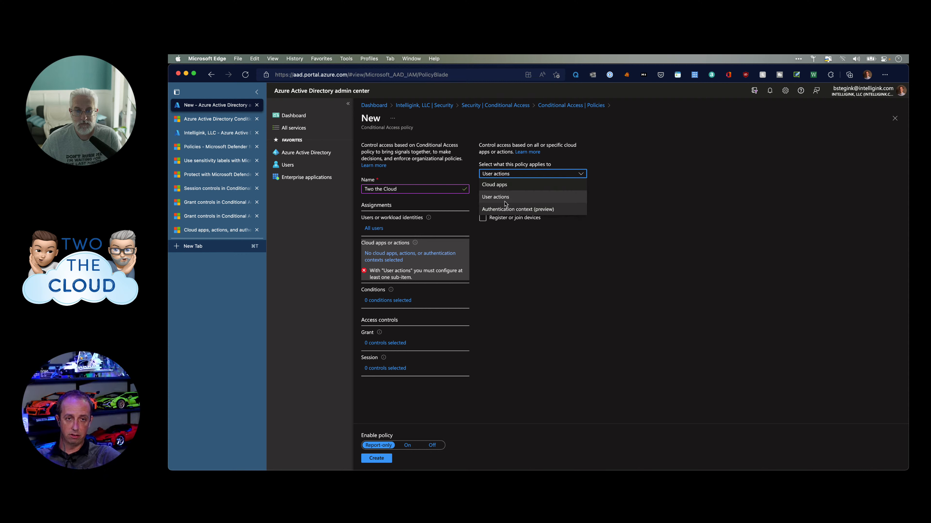
{"action": "left_click", "coordinate": [512, 271]}
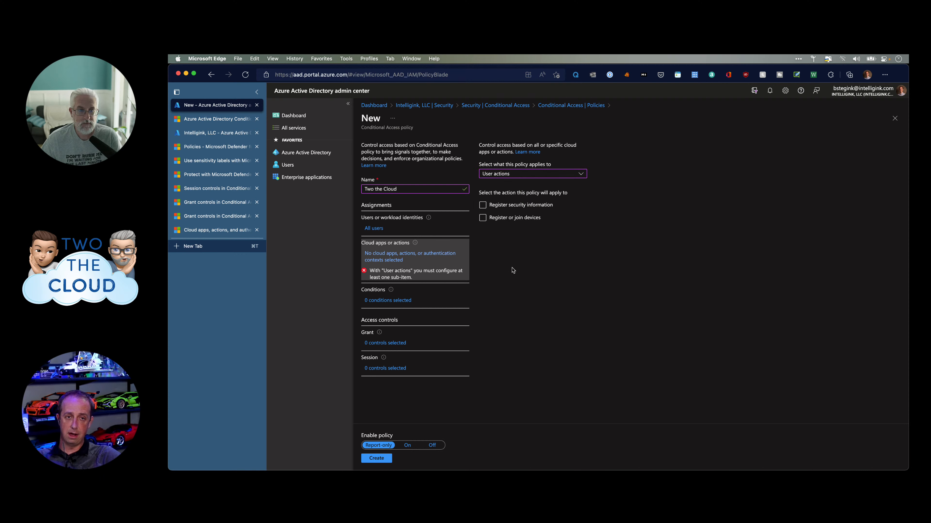
{"action": "left_click", "coordinate": [509, 173]}
{"action": "left_click", "coordinate": [505, 187]}
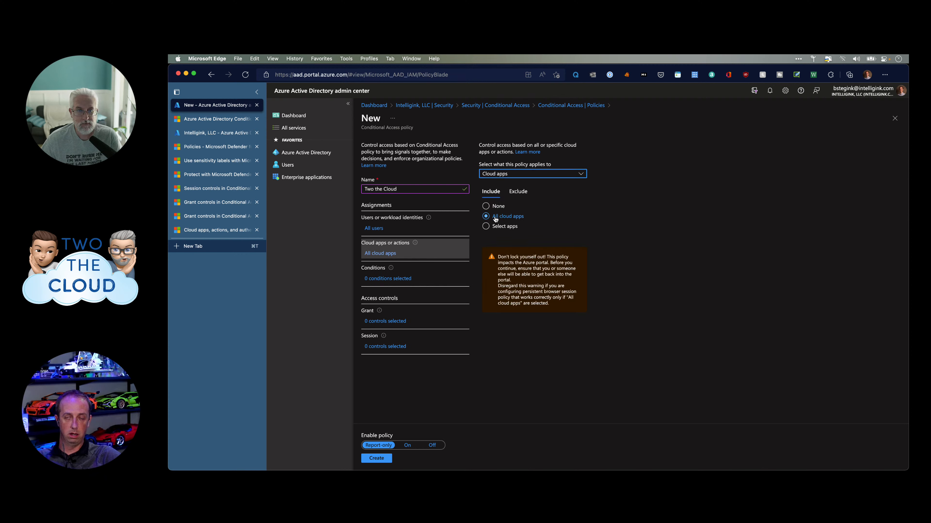
{"action": "left_click", "coordinate": [556, 371]}
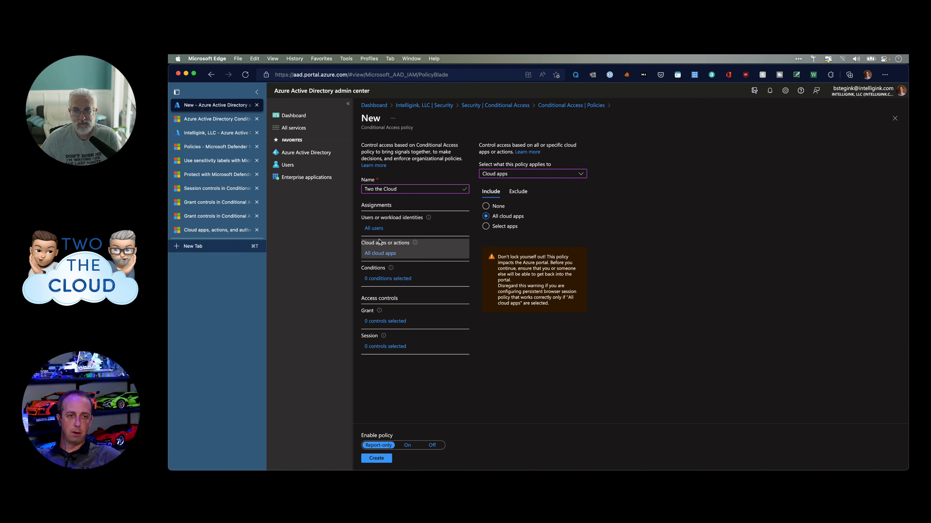
{"action": "left_click", "coordinate": [380, 281]}
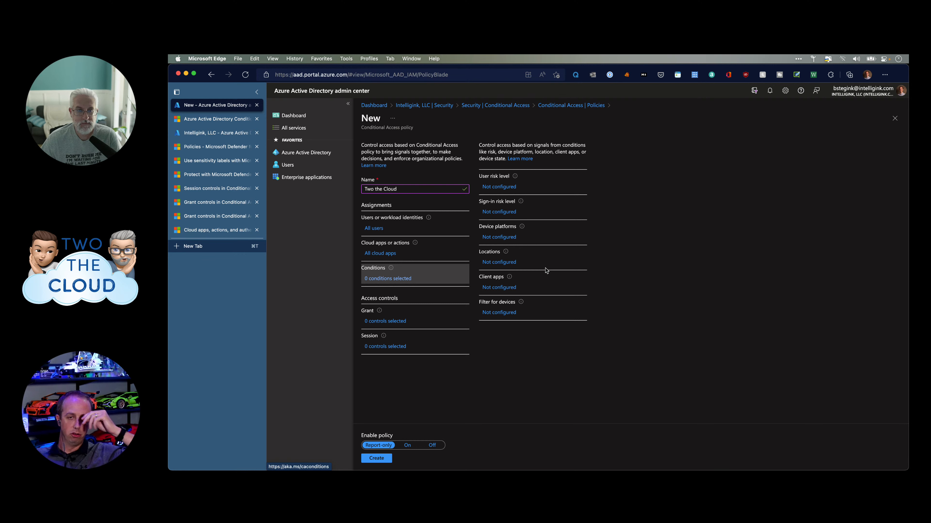
Turn on the User risk level condition and tick Medium user risk.
{"action": "left_click", "coordinate": [511, 187]}
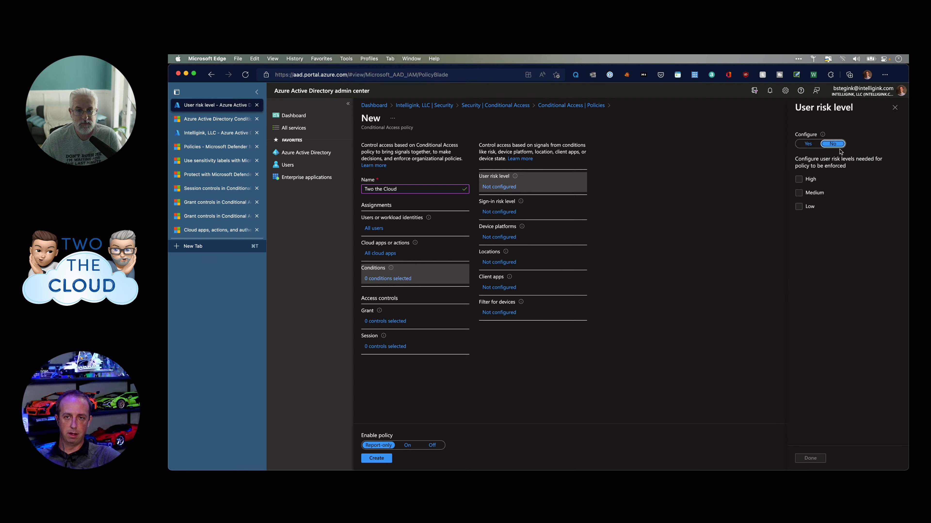
{"action": "left_click", "coordinate": [808, 143]}
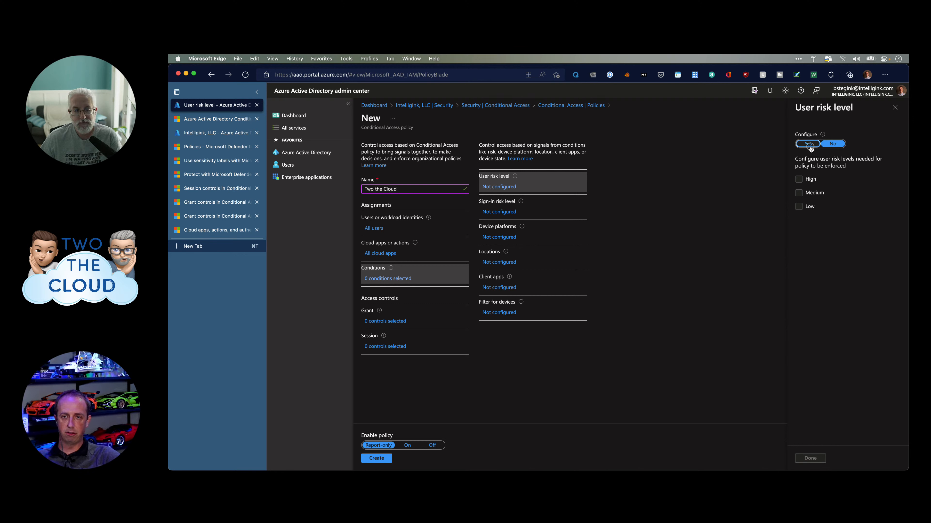
{"action": "left_click", "coordinate": [816, 194]}
{"action": "left_click", "coordinate": [805, 195]}
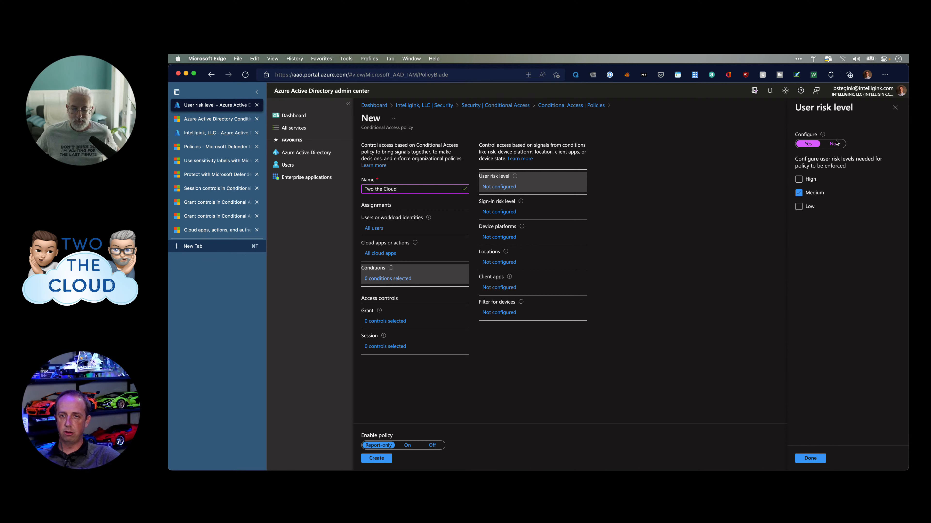
Close the User risk level blade discarding the edits, and open Sign-in risk level.
{"action": "left_click", "coordinate": [894, 108]}
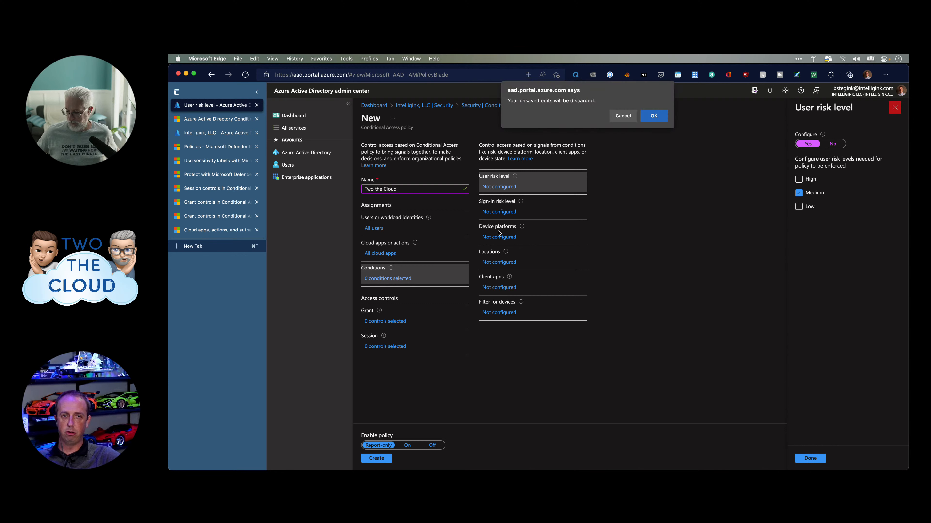
{"action": "left_click", "coordinate": [658, 118]}
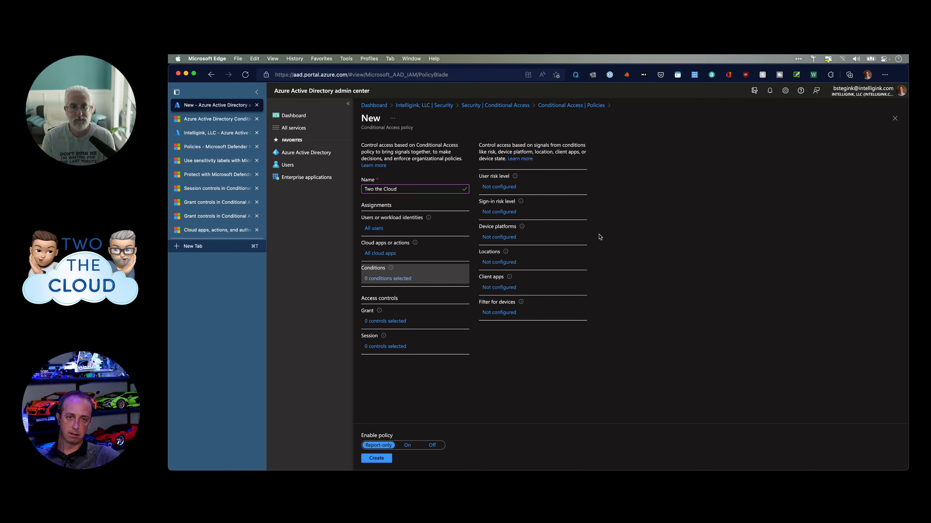
{"action": "left_click", "coordinate": [506, 214]}
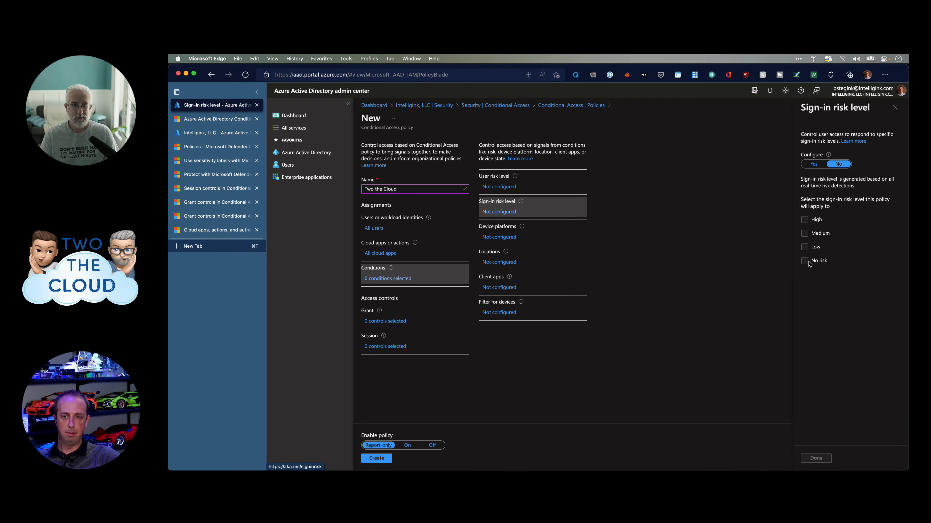
Try Device platforms with Configure Yes, then discard those edits when moving to Locations.
{"action": "left_click", "coordinate": [894, 107]}
{"action": "left_click", "coordinate": [513, 237]}
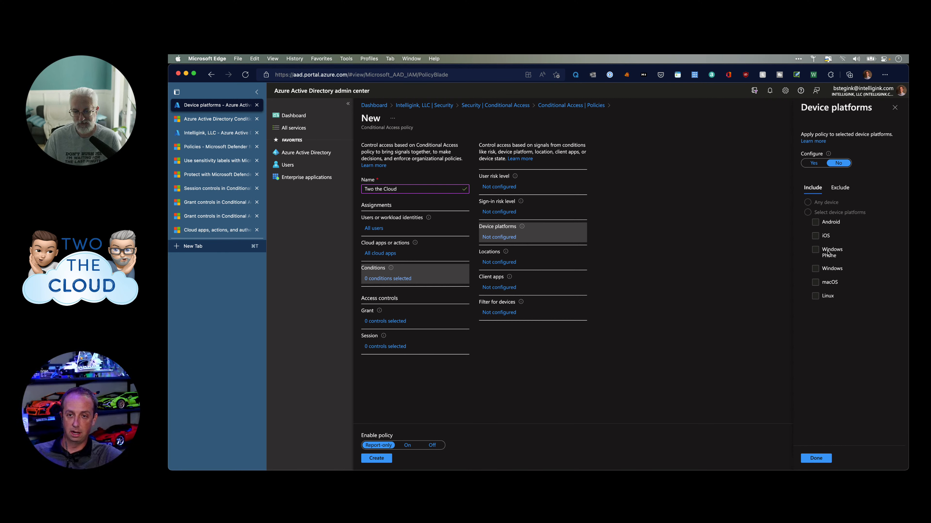
{"action": "left_click", "coordinate": [836, 189]}
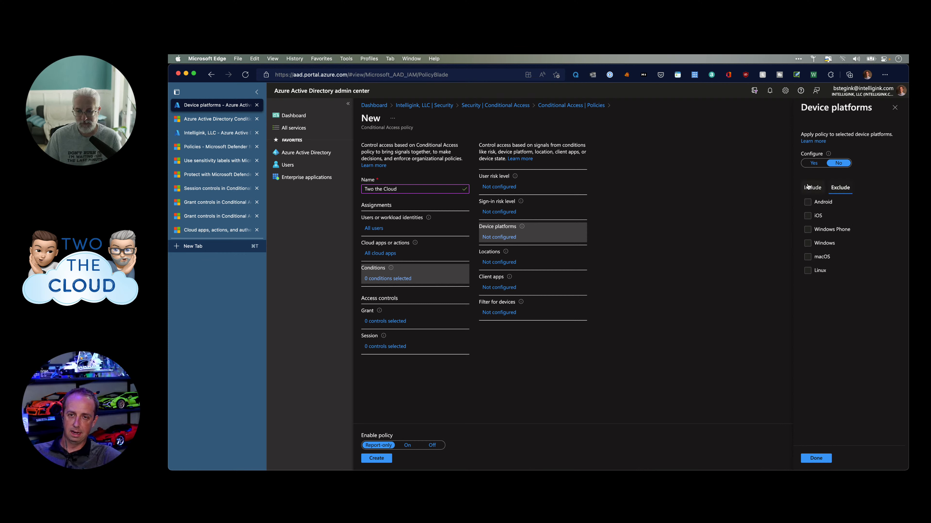
{"action": "left_click", "coordinate": [812, 188]}
{"action": "left_click", "coordinate": [820, 163]}
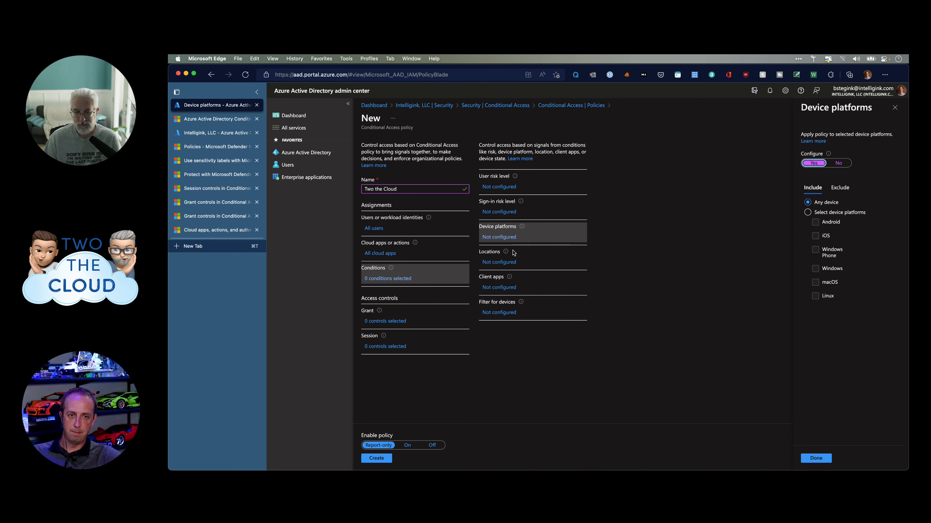
{"action": "left_click", "coordinate": [500, 262]}
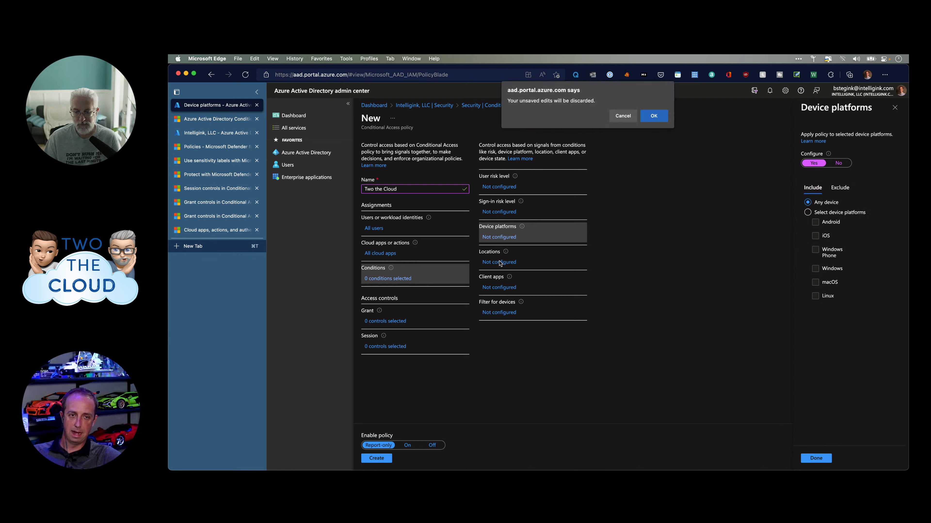
{"action": "left_click", "coordinate": [654, 116]}
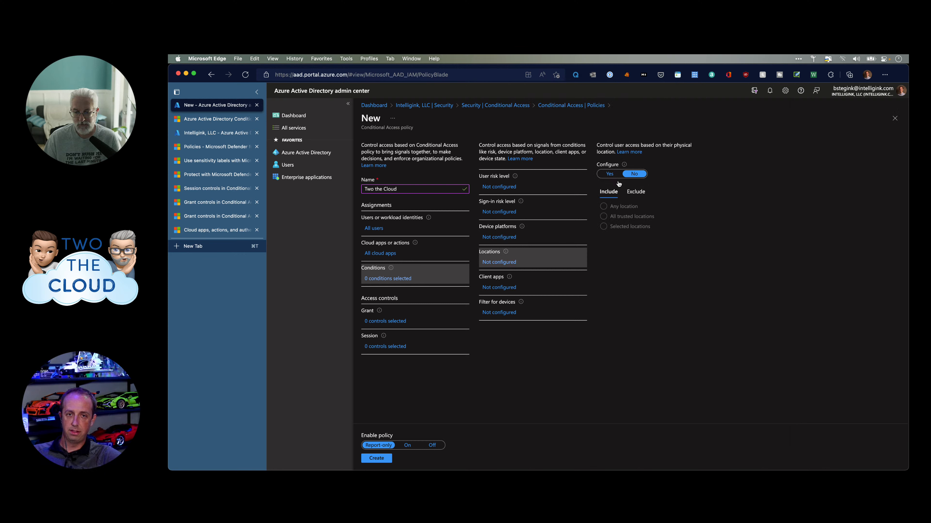
Set Locations Configure to Yes, trying All trusted locations before choosing Selected locations.
{"action": "left_click", "coordinate": [610, 174]}
{"action": "left_click", "coordinate": [603, 217]}
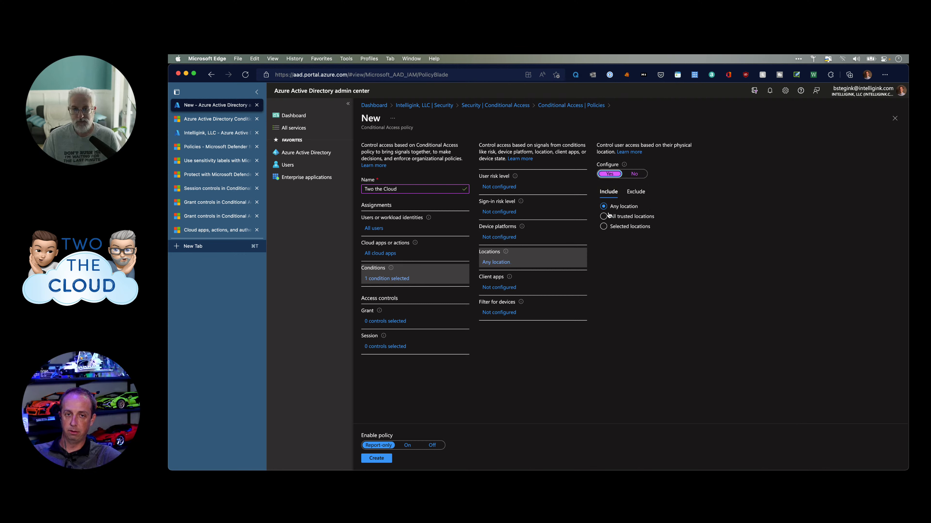
{"action": "left_click", "coordinate": [613, 227]}
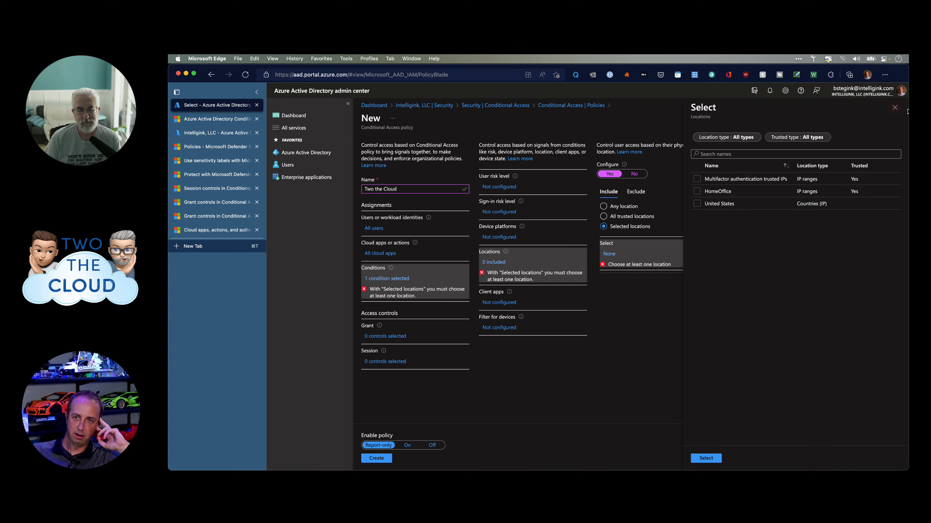
Close the Select locations picker with nothing chosen and open the Client apps condition.
{"action": "left_click", "coordinate": [894, 108]}
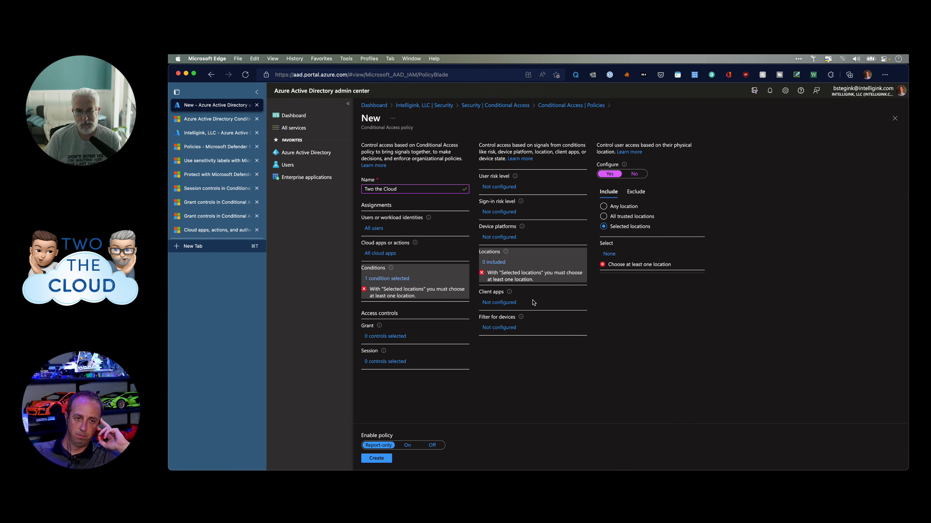
{"action": "left_click", "coordinate": [509, 303]}
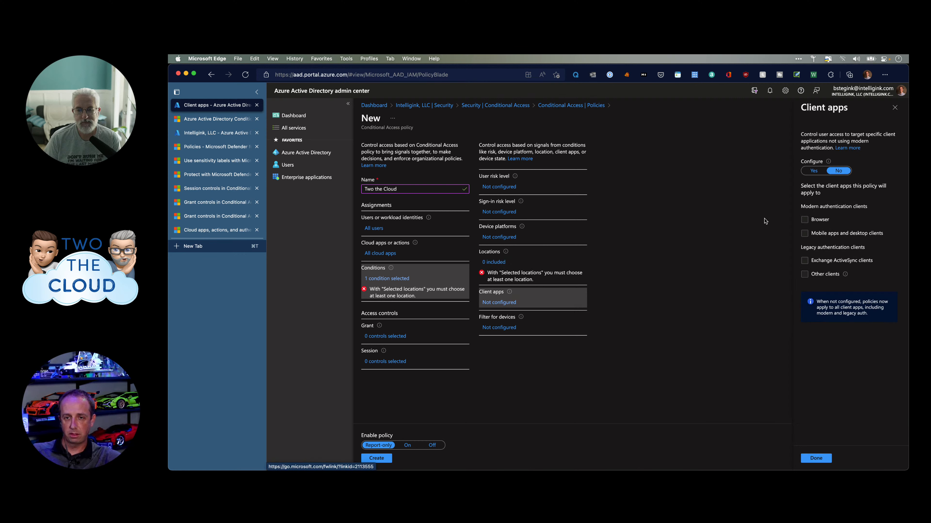
Set Client apps Configure to Yes, review the four client types, then discard the edits.
{"action": "left_click", "coordinate": [818, 171]}
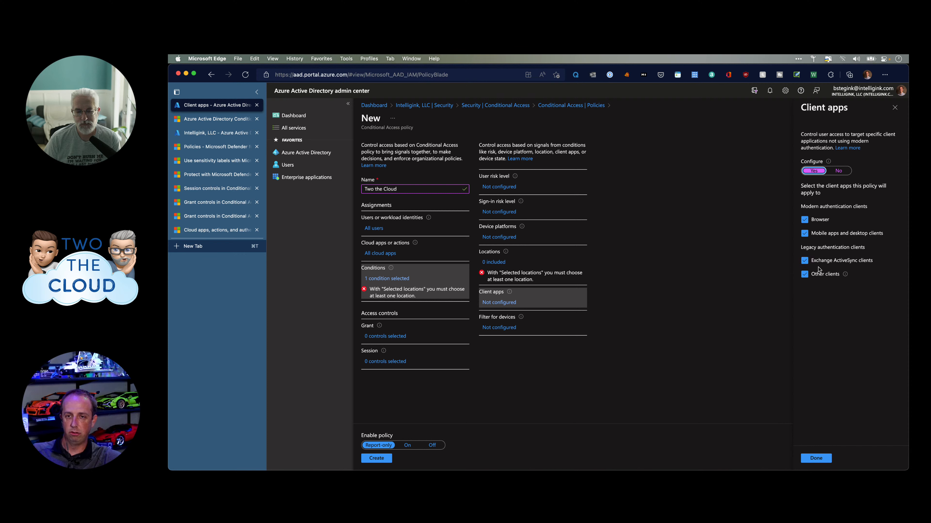
{"action": "mouse_move", "coordinate": [844, 277]}
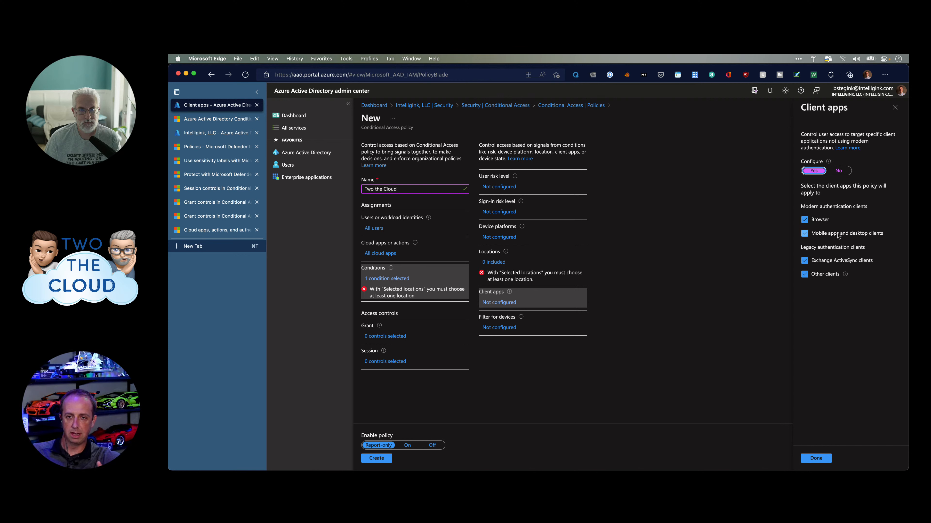
{"action": "left_click", "coordinate": [895, 110]}
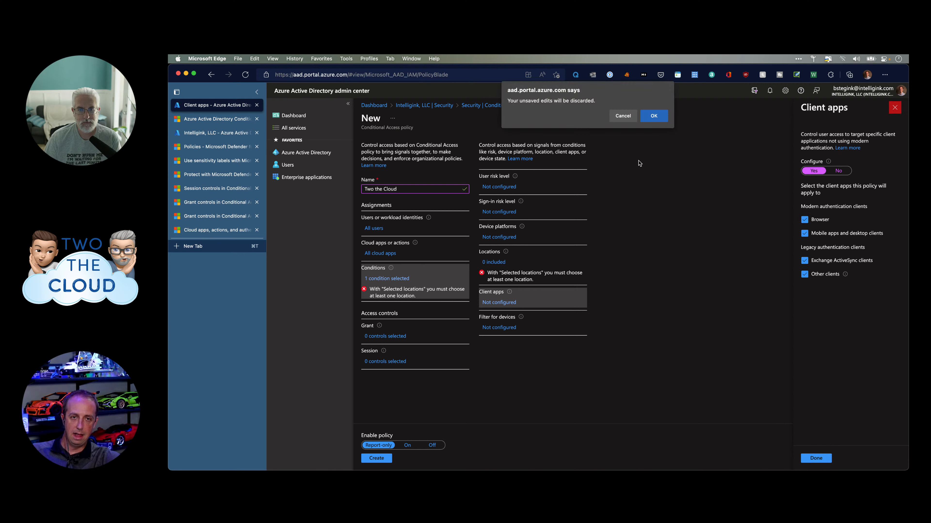
{"action": "left_click", "coordinate": [653, 118]}
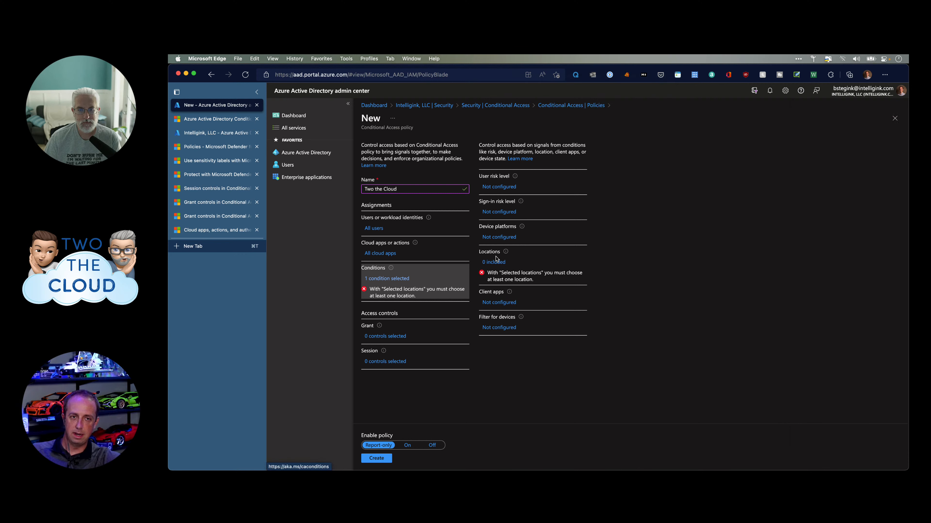
Turn on Filter for devices and set the first rule's property to Manufacturer.
{"action": "left_click", "coordinate": [504, 330]}
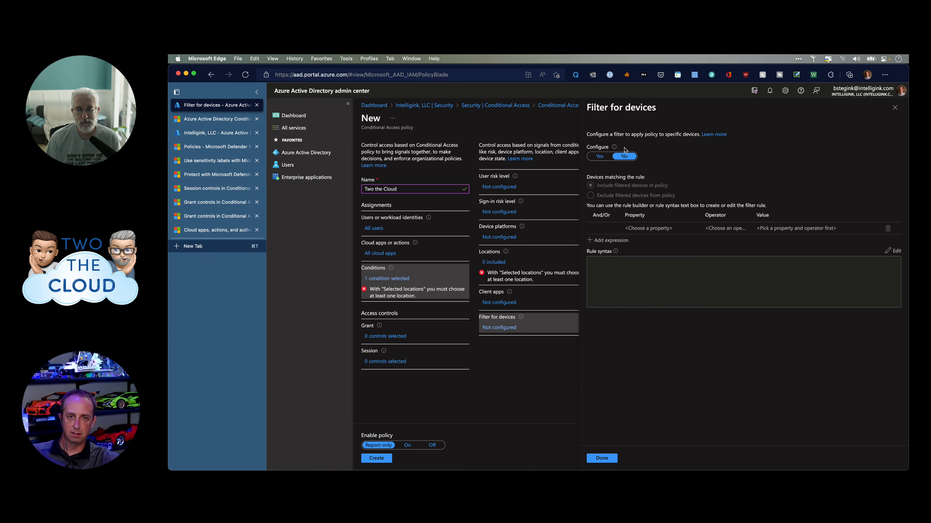
{"action": "left_click", "coordinate": [600, 156]}
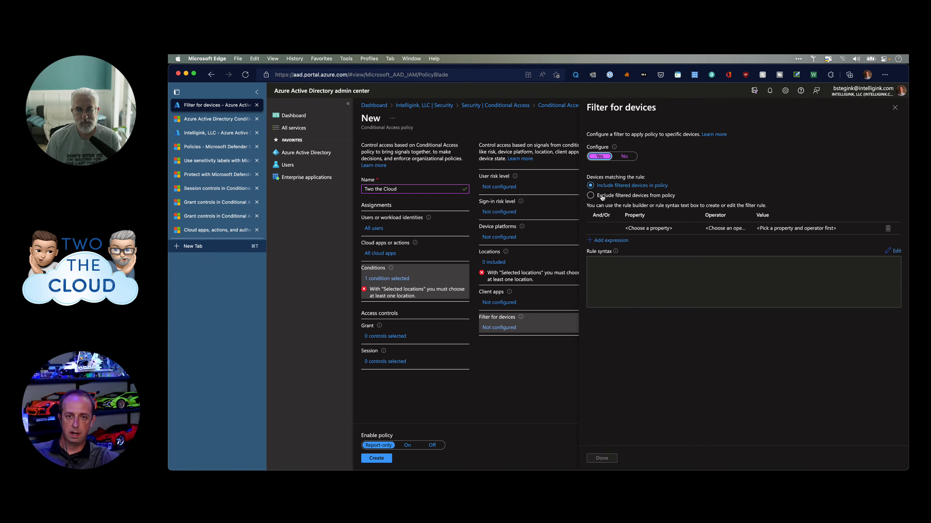
{"action": "mouse_move", "coordinate": [609, 229]}
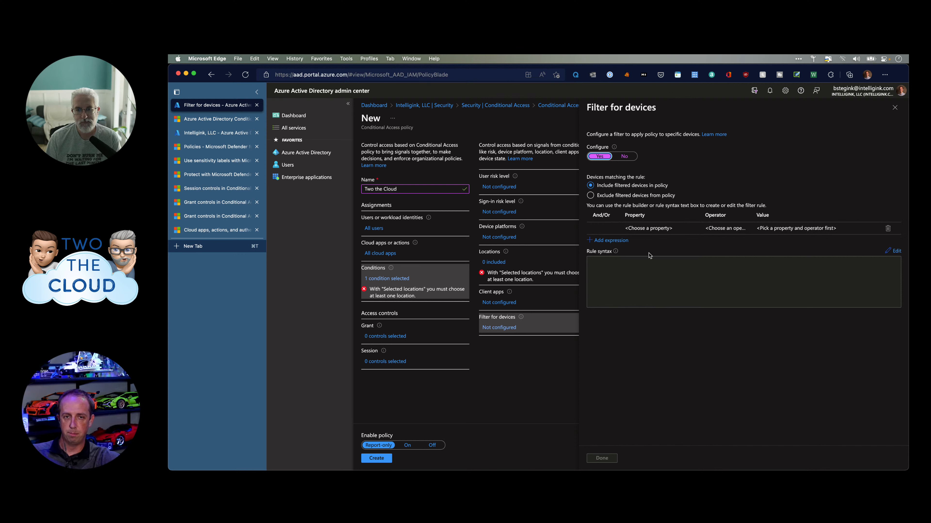
{"action": "mouse_move", "coordinate": [660, 234]}
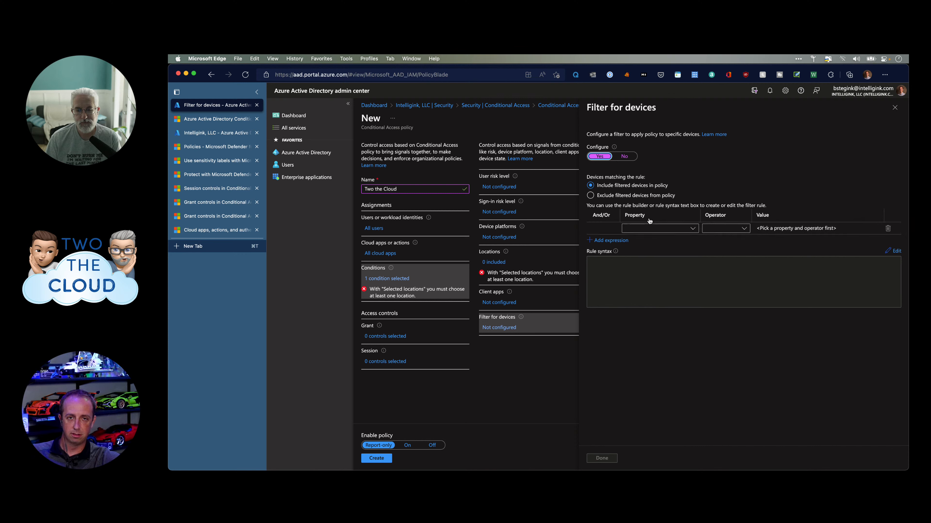
{"action": "left_click", "coordinate": [661, 233]}
{"action": "scroll", "coordinate": [657, 296], "scroll_direction": "down", "scroll_amount": 2}
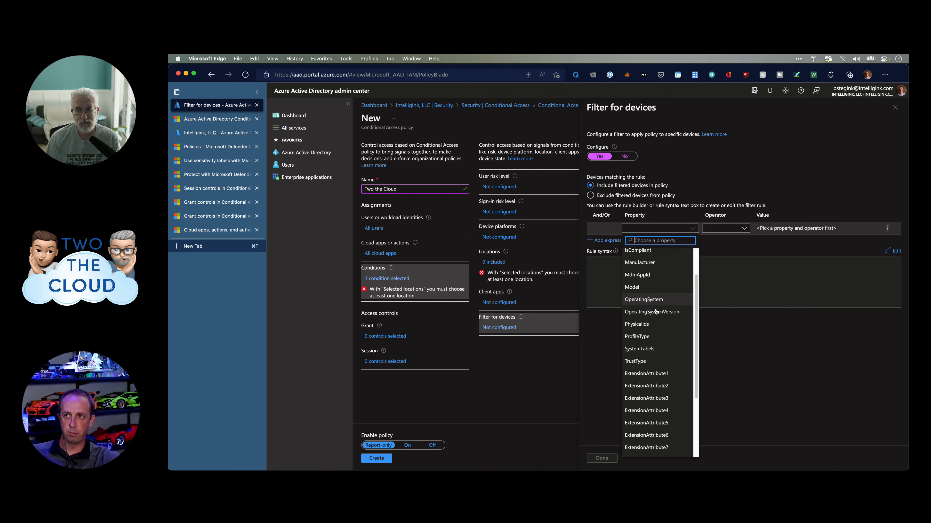
{"action": "scroll", "coordinate": [652, 308], "scroll_direction": "up", "scroll_amount": 2}
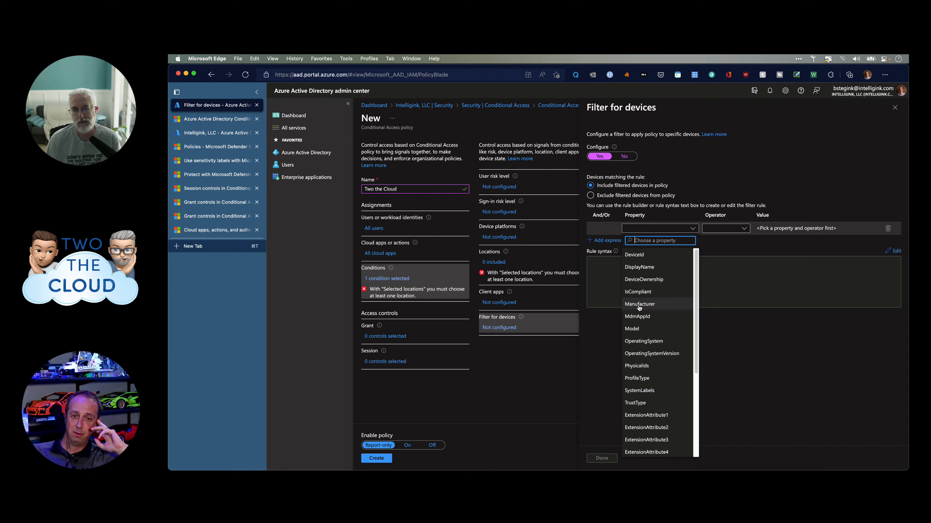
{"action": "left_click", "coordinate": [639, 304]}
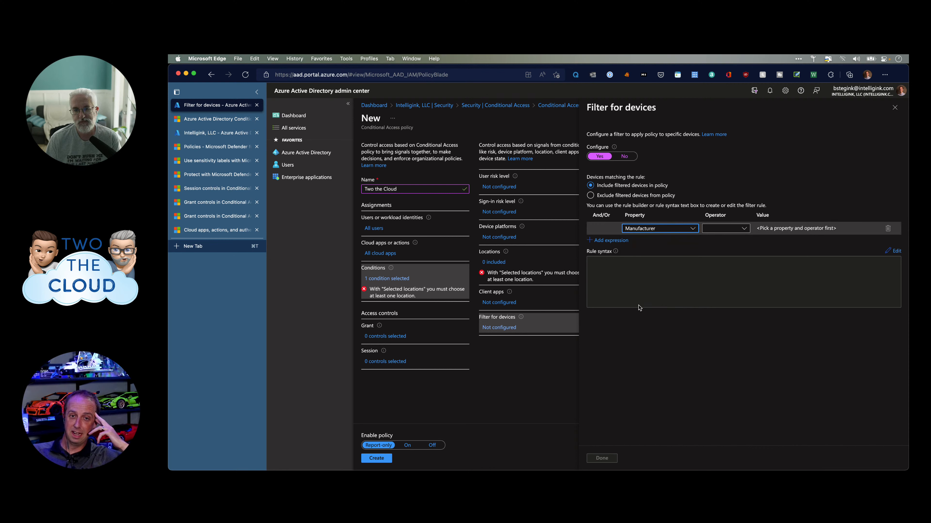
Complete the rule as Manufacturer Equals 'Microsoft' and add a second expression row.
{"action": "left_click", "coordinate": [708, 227]}
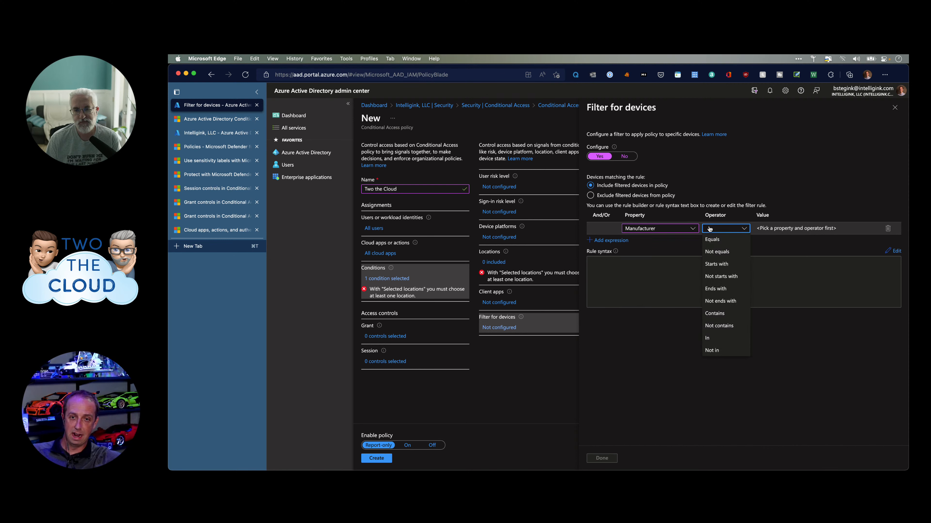
{"action": "left_click", "coordinate": [722, 243]}
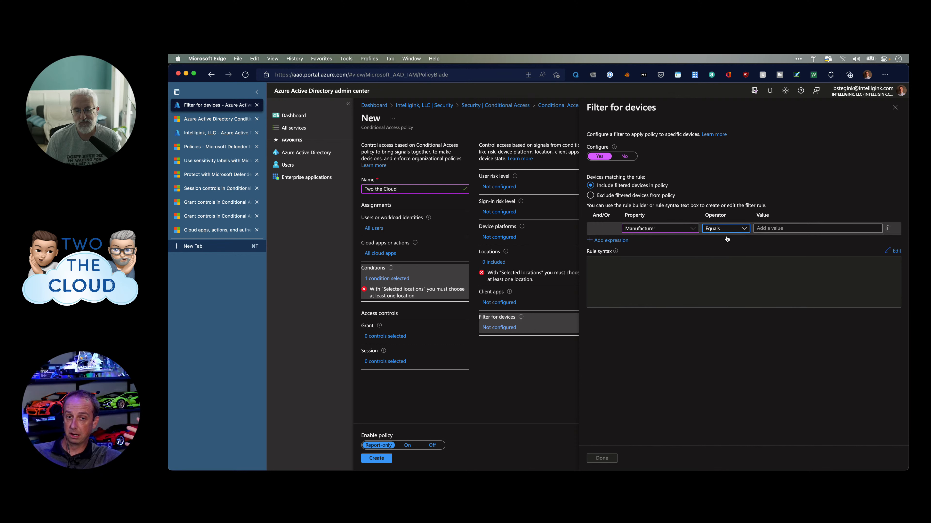
{"action": "left_click", "coordinate": [774, 230]}
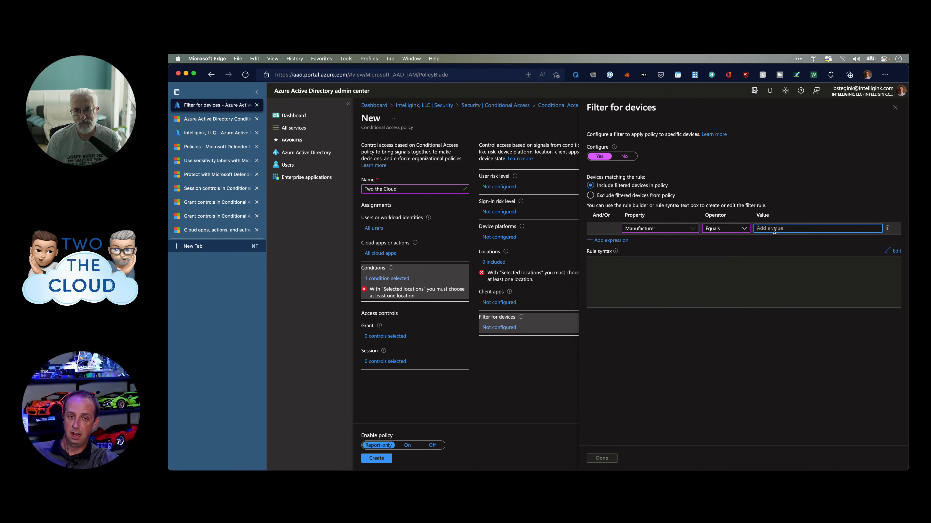
{"action": "type", "text": "Mi"}
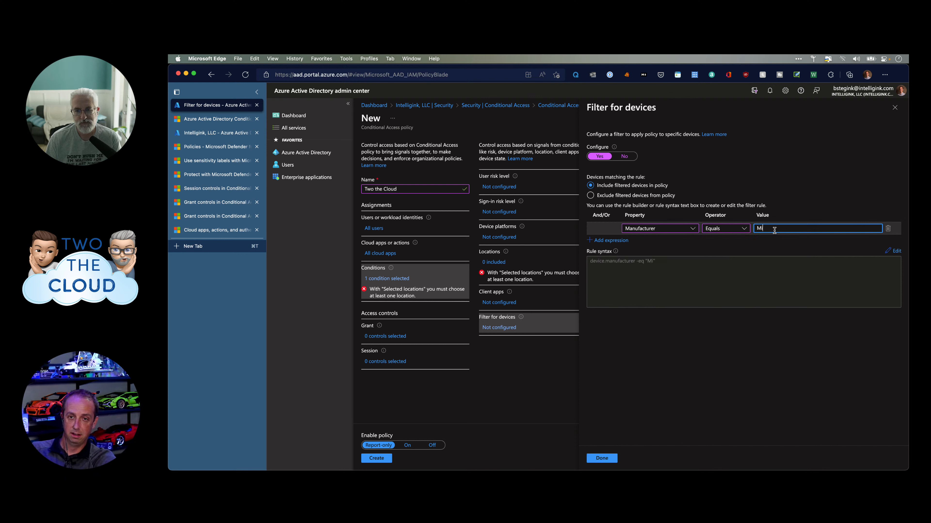
{"action": "type", "text": "crosoft"}
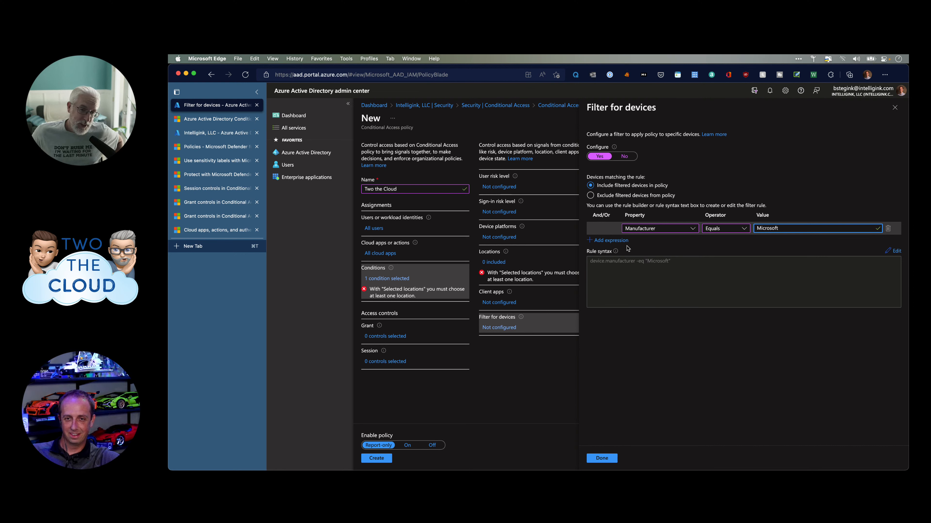
{"action": "left_click", "coordinate": [617, 241]}
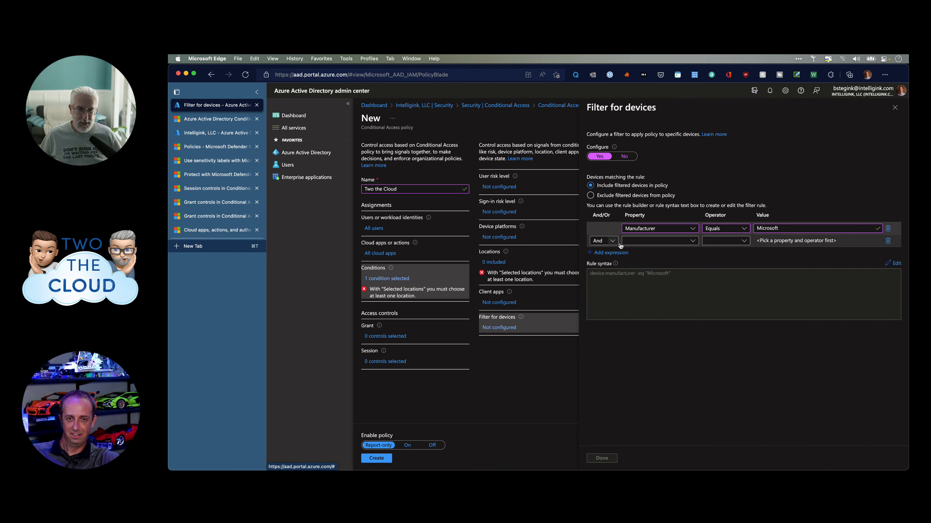
Set the second expression to TrustType Equals Azure AD joined.
{"action": "left_click", "coordinate": [659, 242]}
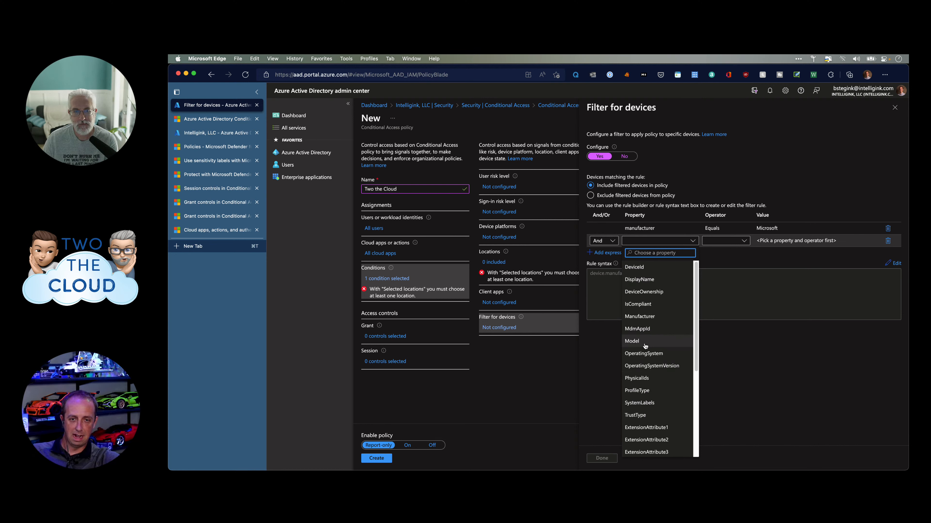
{"action": "scroll", "coordinate": [649, 362], "scroll_direction": "down", "scroll_amount": 2}
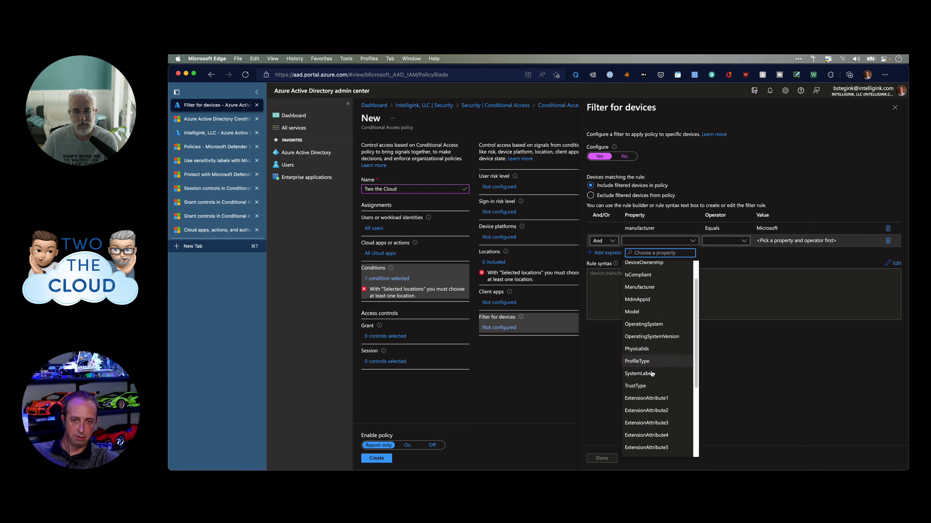
{"action": "left_click", "coordinate": [635, 386]}
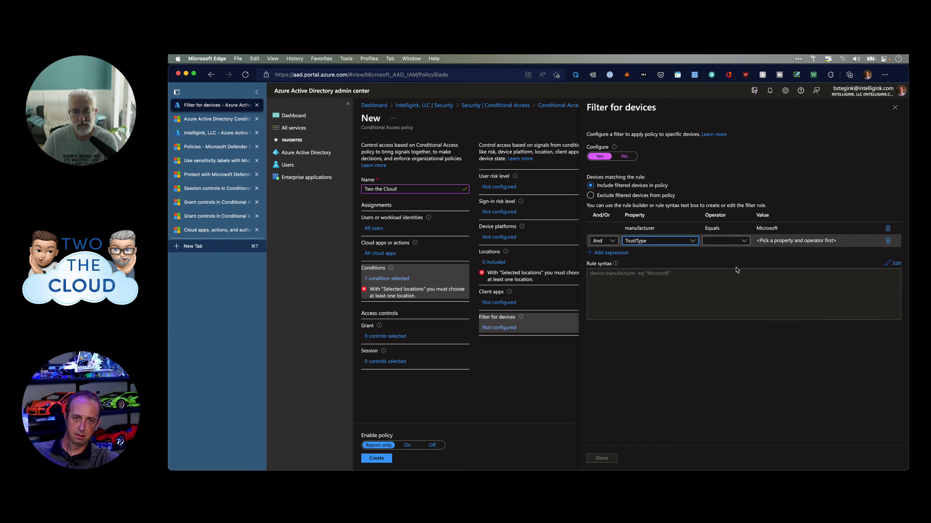
{"action": "left_click", "coordinate": [727, 244]}
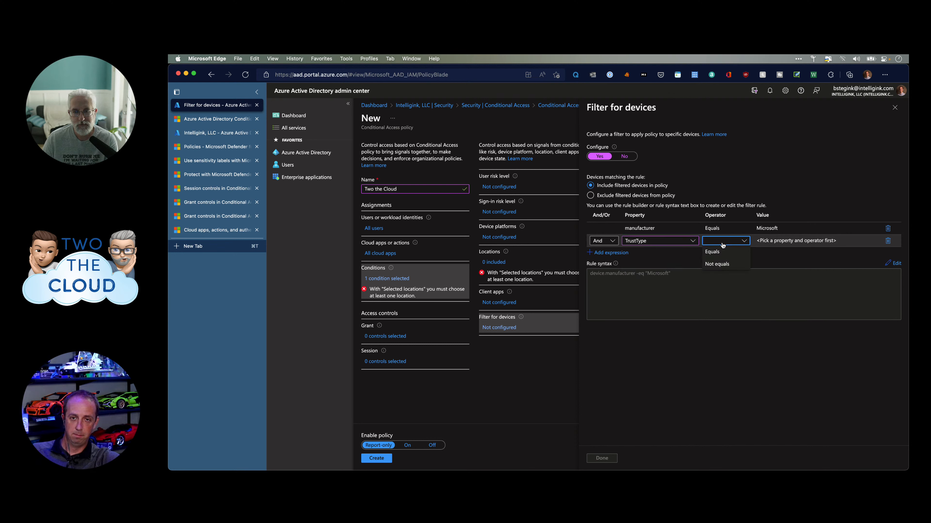
{"action": "left_click", "coordinate": [714, 253]}
{"action": "left_click", "coordinate": [782, 245]}
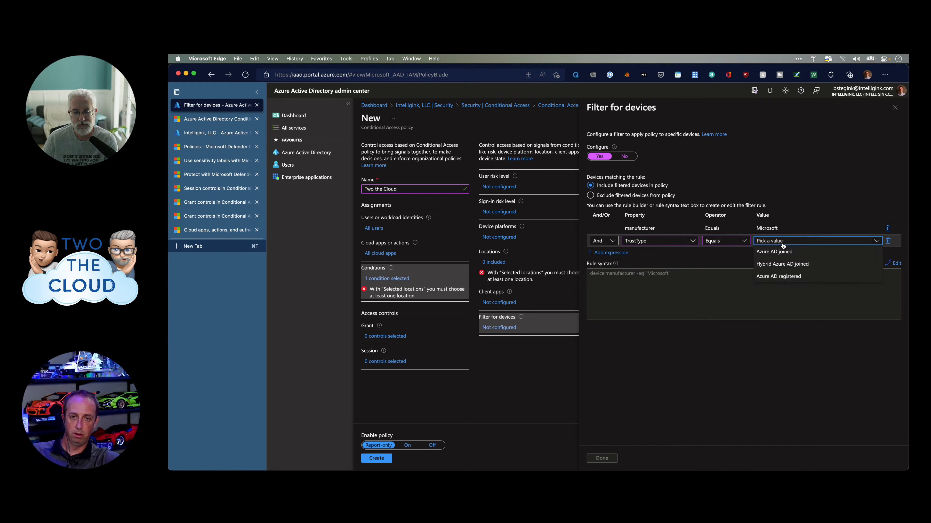
{"action": "left_click", "coordinate": [818, 242]}
{"action": "left_click", "coordinate": [868, 241]}
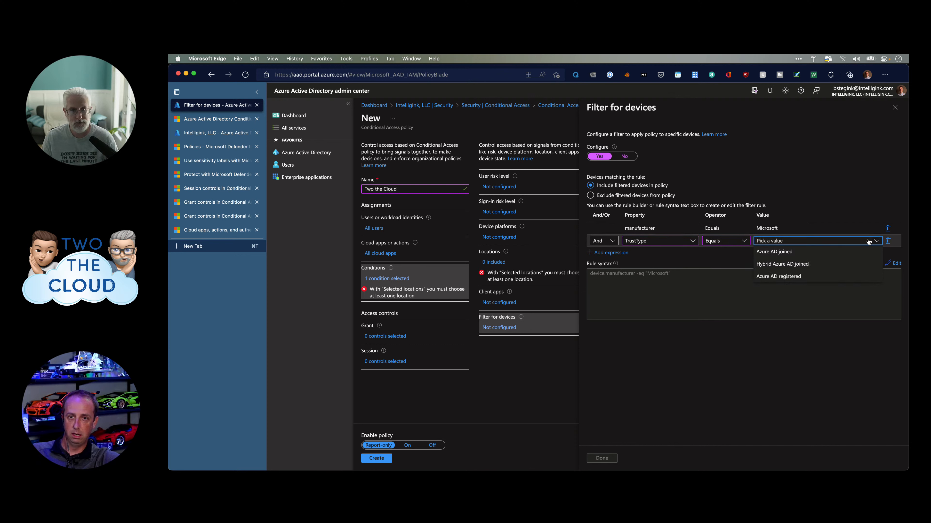
{"action": "left_click", "coordinate": [867, 243]}
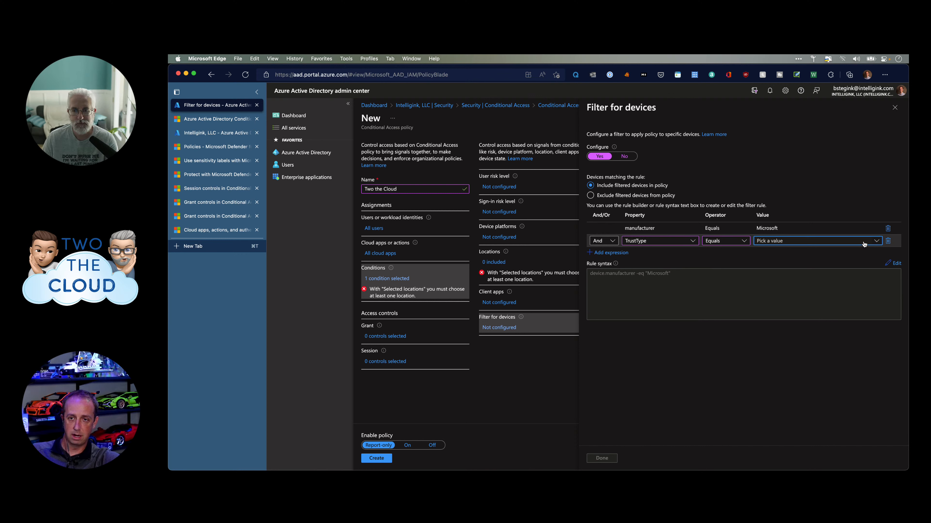
{"action": "left_click", "coordinate": [864, 244]}
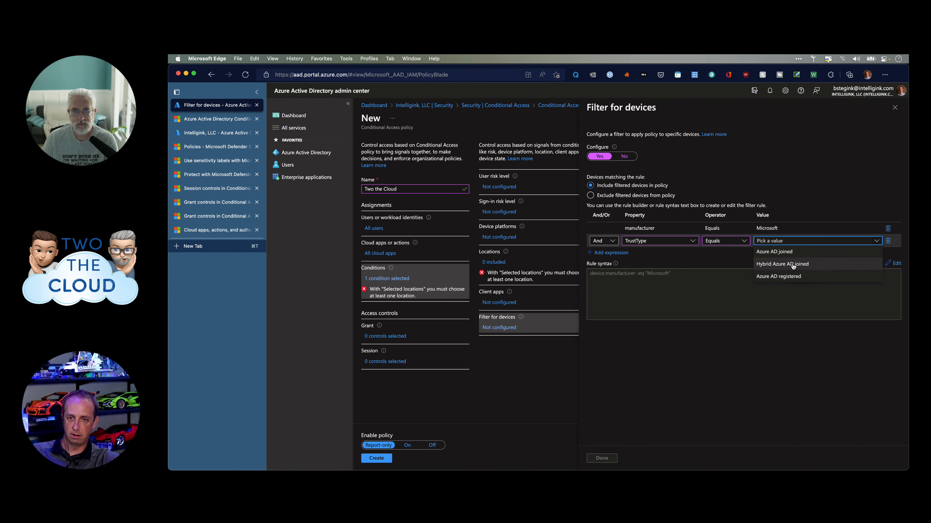
{"action": "left_click", "coordinate": [796, 252]}
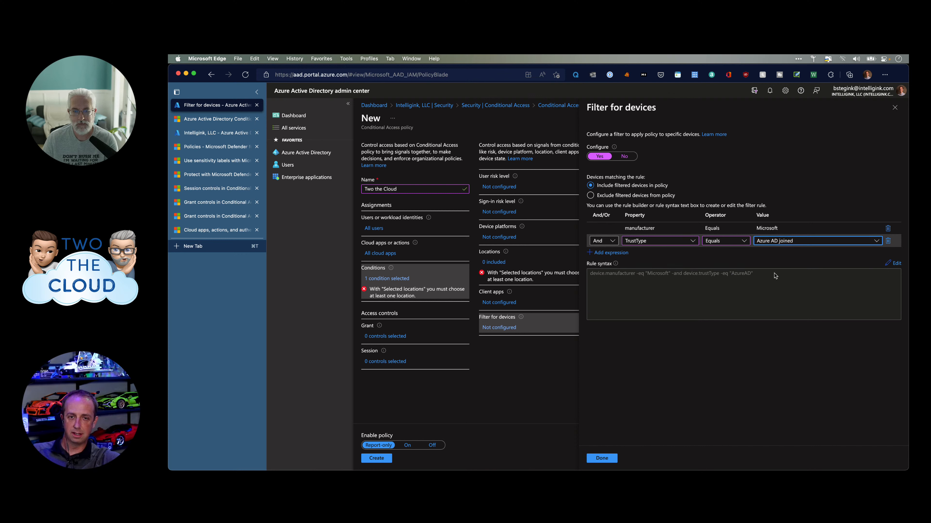
Edit the rule syntax, typing then deleting '-and d', and choose Exclude filtered devices from policy.
{"action": "left_click", "coordinate": [894, 263]}
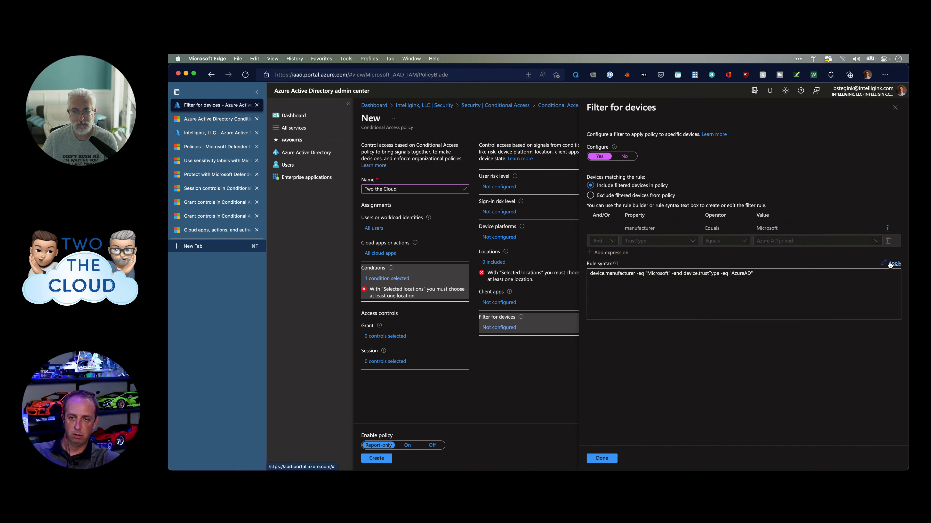
{"action": "left_click", "coordinate": [800, 285]}
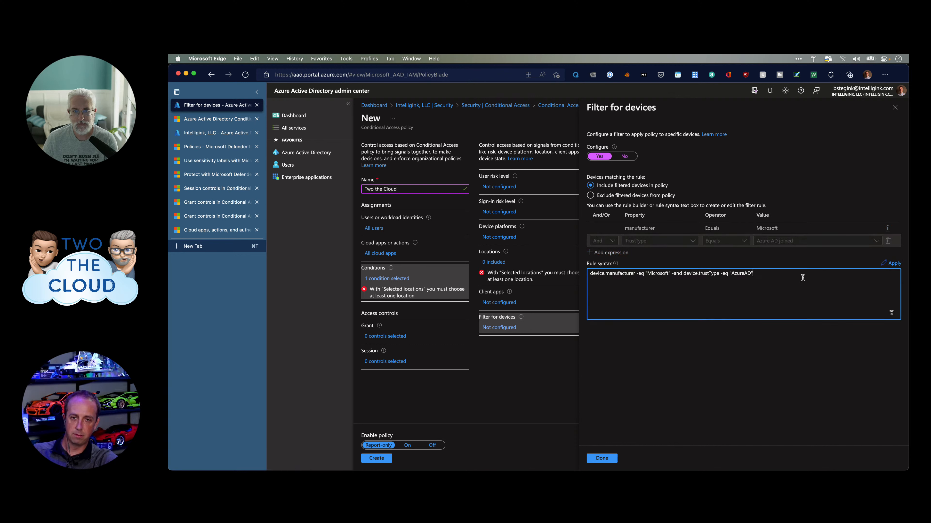
{"action": "type", "text": "-and"}
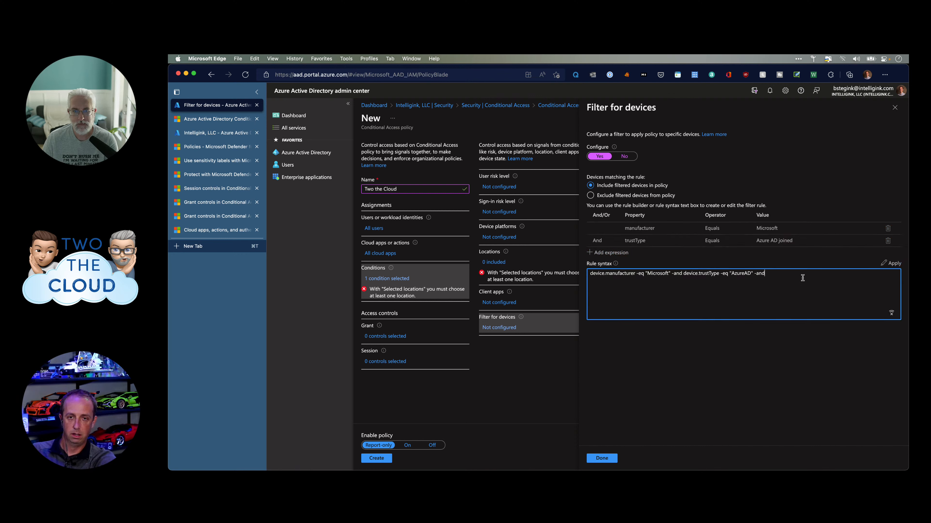
{"action": "type", "text": " device."}
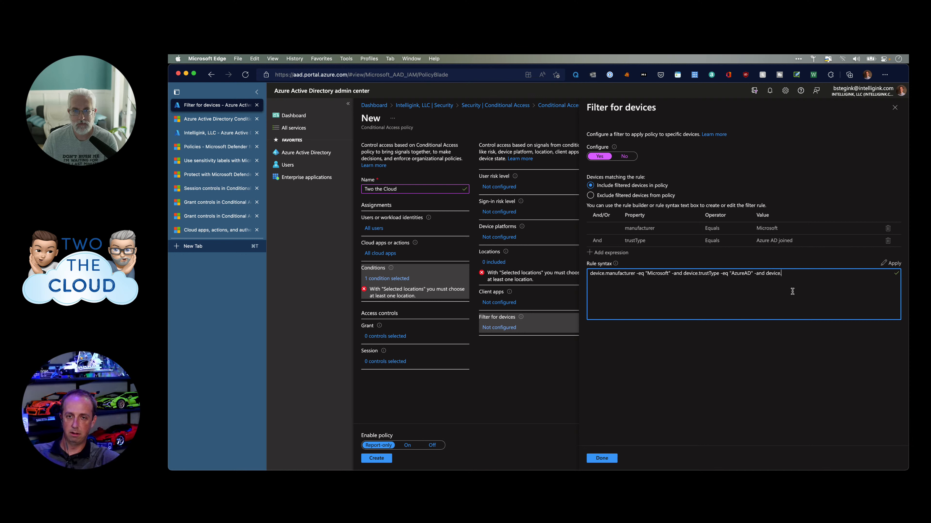
{"action": "left_click_drag", "start_coordinate": [782, 276], "coordinate": [755, 274]}
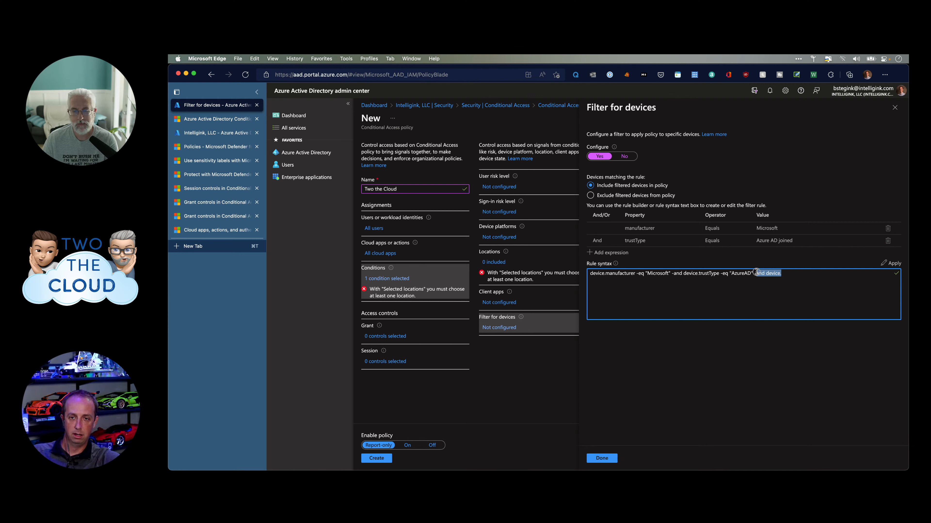
{"action": "key", "text": "BackSpace"}
{"action": "key", "text": "BackSpace"}
{"action": "key", "text": "BackSpace"}
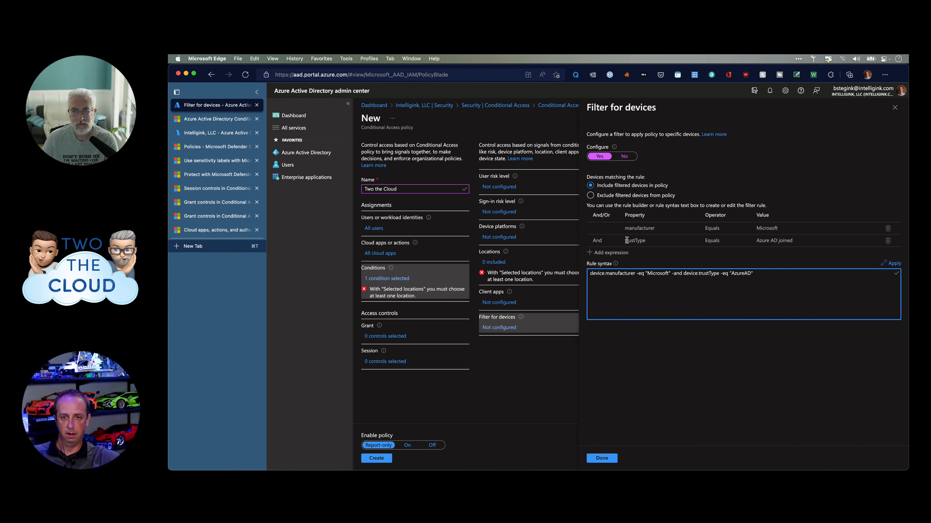
{"action": "left_click", "coordinate": [679, 178]}
{"action": "left_click", "coordinate": [652, 194]}
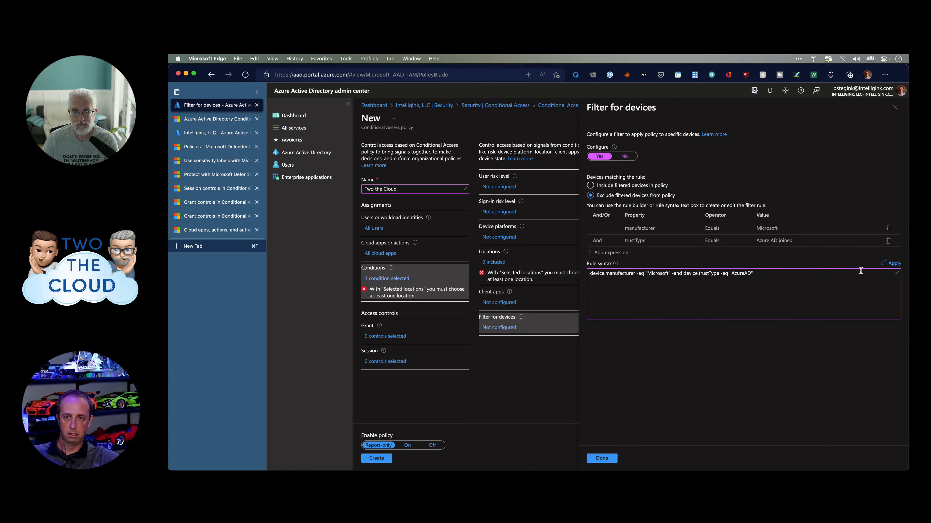
Apply the rule, add an empty third expression, browse its properties, and close the device filter blade.
{"action": "left_click", "coordinate": [886, 264]}
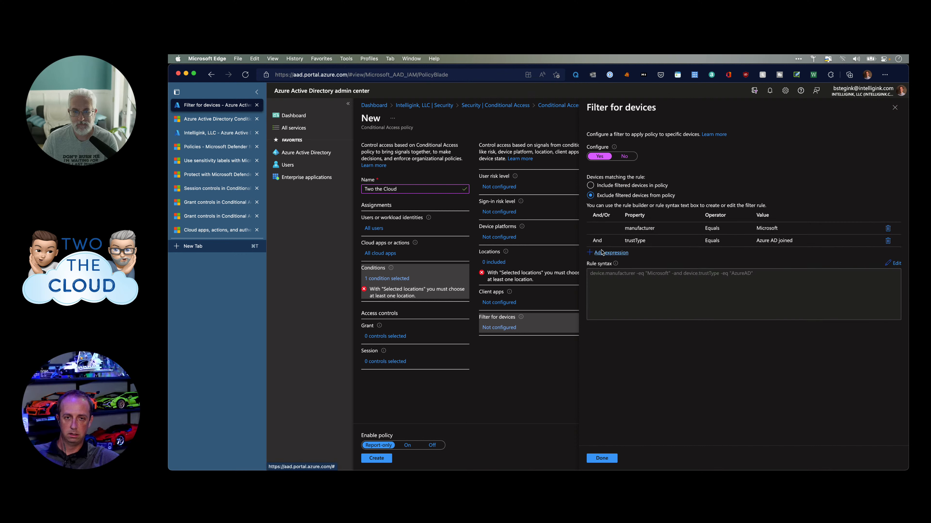
{"action": "left_click", "coordinate": [609, 253]}
{"action": "left_click", "coordinate": [660, 255]}
{"action": "scroll", "coordinate": [665, 384], "scroll_direction": "down", "scroll_amount": 5}
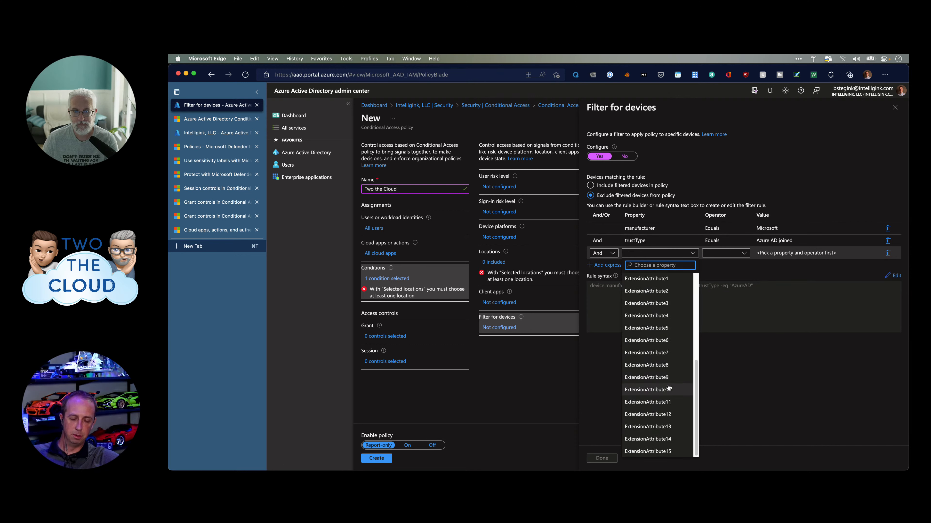
{"action": "scroll", "coordinate": [667, 385], "scroll_direction": "up", "scroll_amount": 4}
{"action": "scroll", "coordinate": [659, 388], "scroll_direction": "down", "scroll_amount": 2}
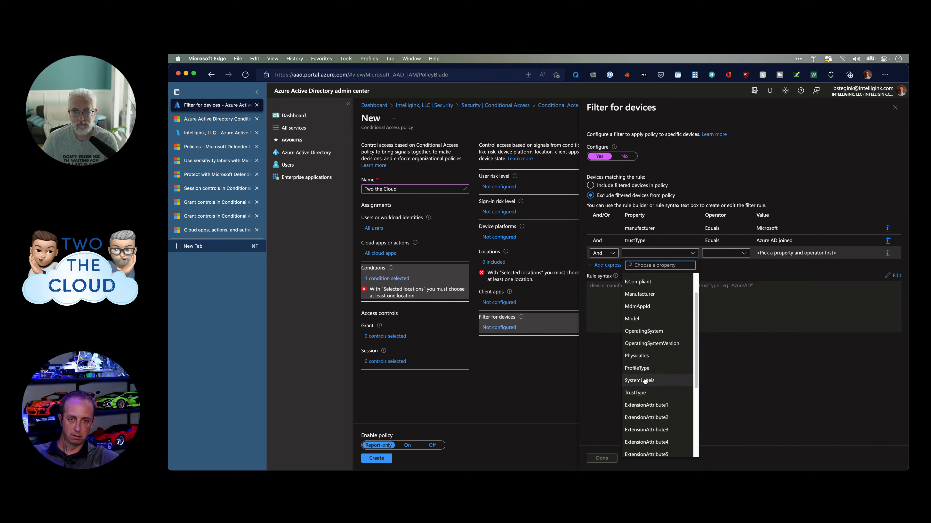
{"action": "scroll", "coordinate": [644, 381], "scroll_direction": "down", "scroll_amount": 2}
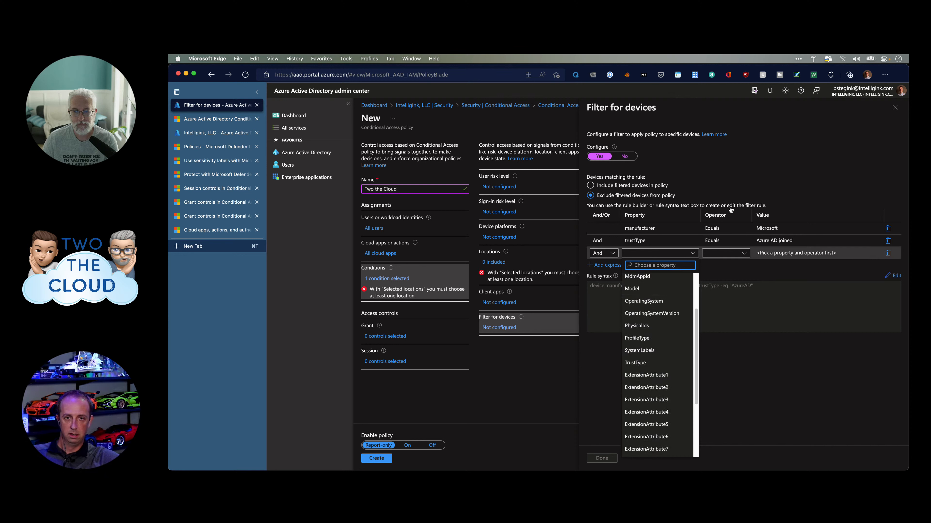
{"action": "left_click", "coordinate": [771, 181]}
{"action": "left_click", "coordinate": [892, 108]}
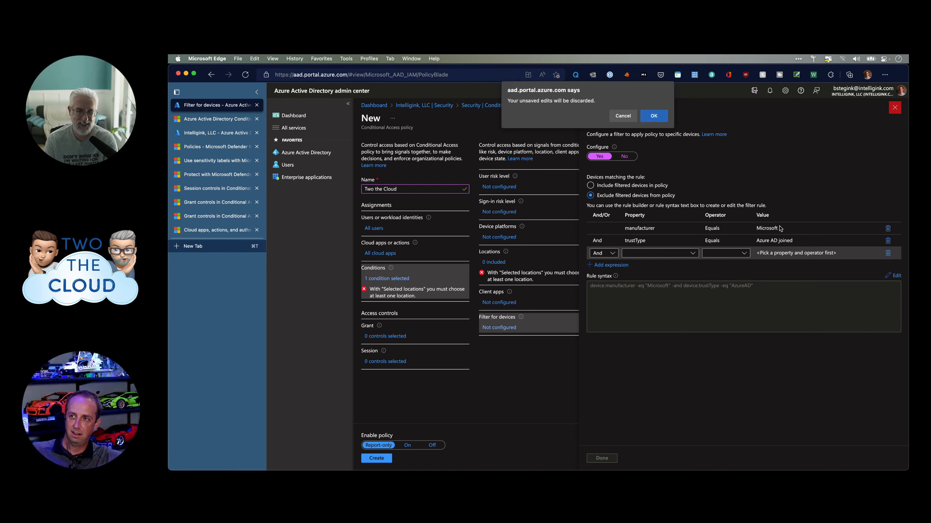
Discard the device filter edits, set Locations Configure to No, and open Grant access controls.
{"action": "left_click", "coordinate": [652, 116]}
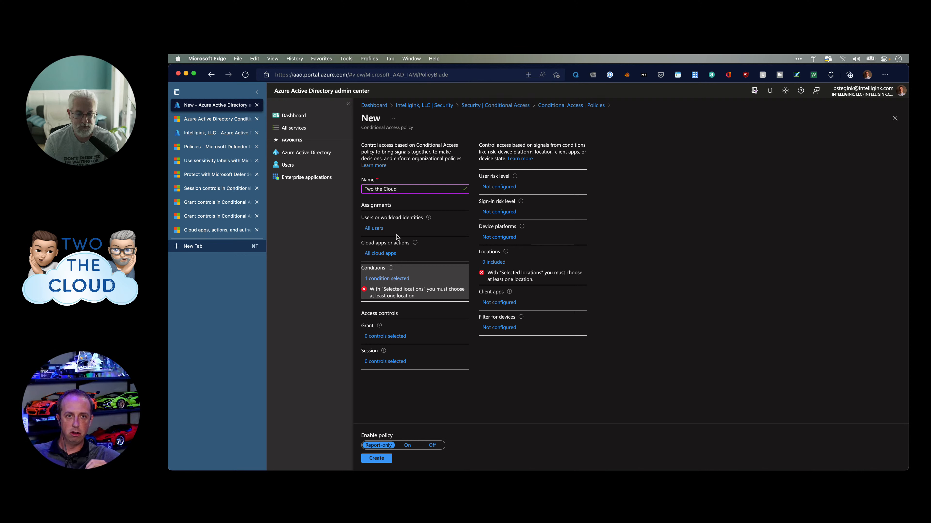
{"action": "left_click", "coordinate": [495, 261]}
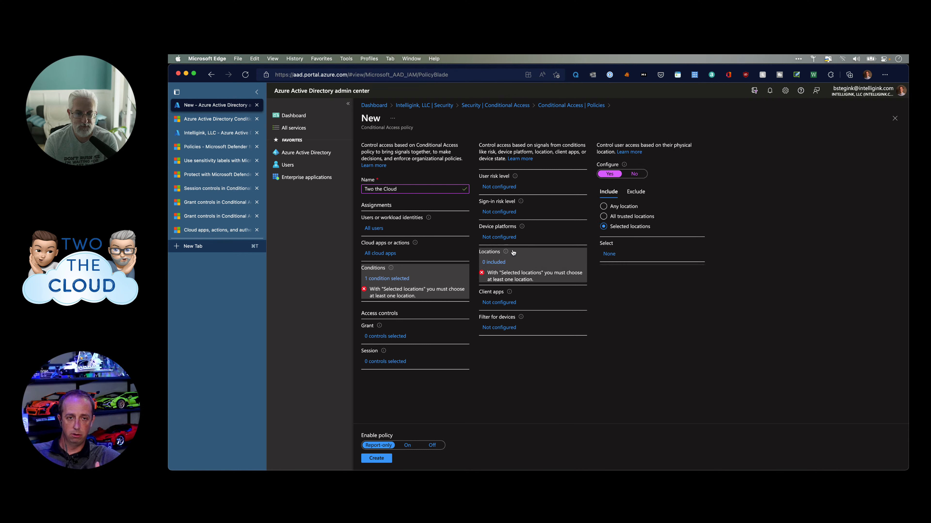
{"action": "left_click", "coordinate": [635, 175]}
{"action": "left_click", "coordinate": [376, 321]}
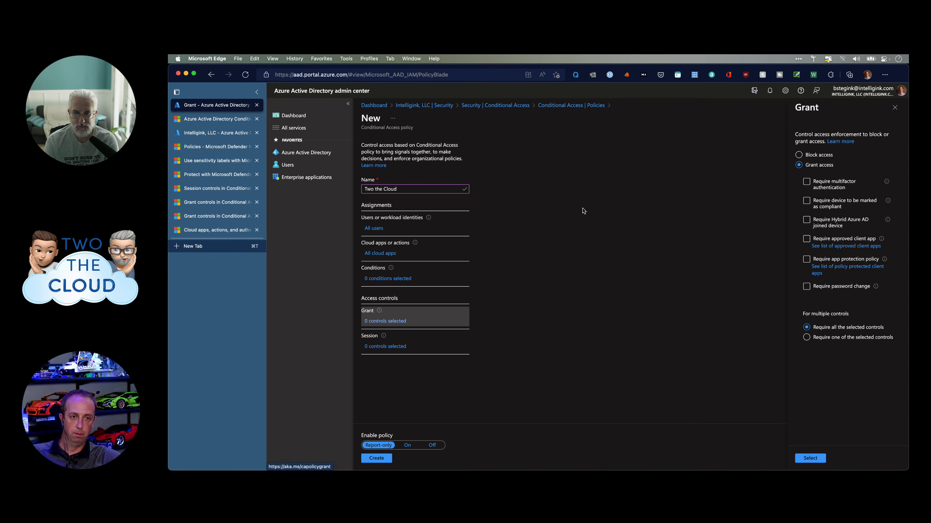
{"action": "left_click", "coordinate": [800, 158]}
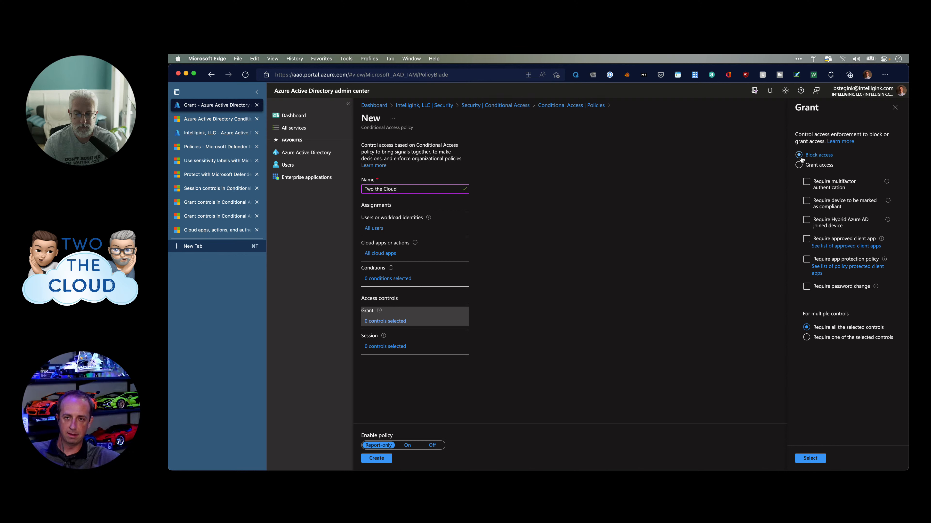
{"action": "left_click", "coordinate": [799, 165]}
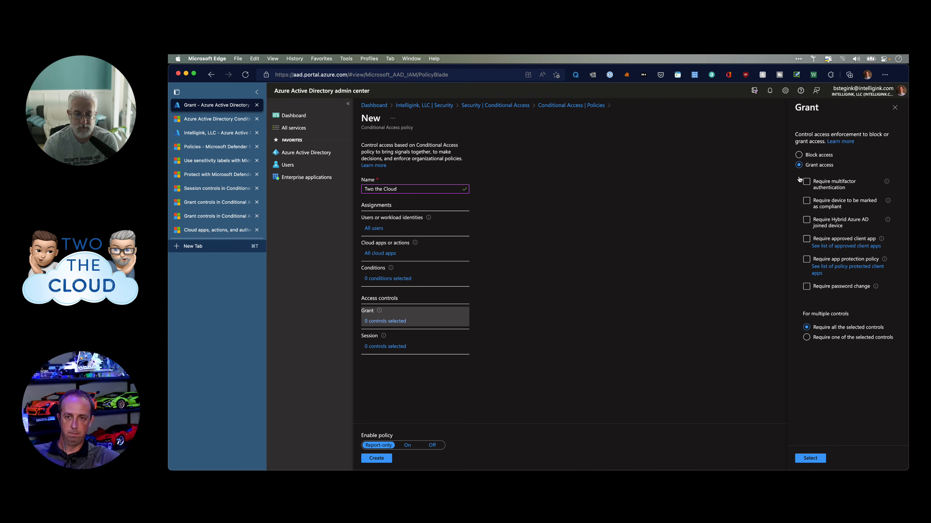
{"action": "left_click", "coordinate": [871, 241]}
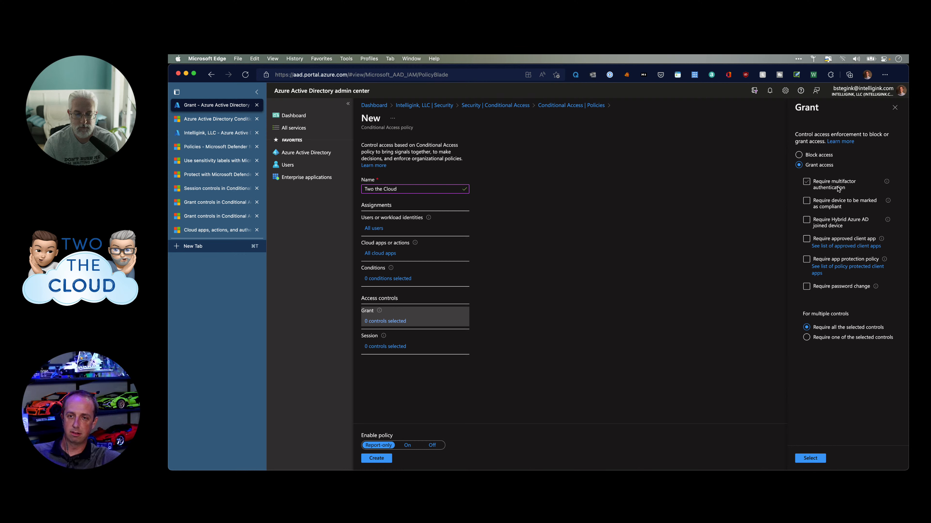
Refresh the failed page, sign back in with the work account, and reopen the Grant controls.
{"action": "left_click", "coordinate": [807, 182]}
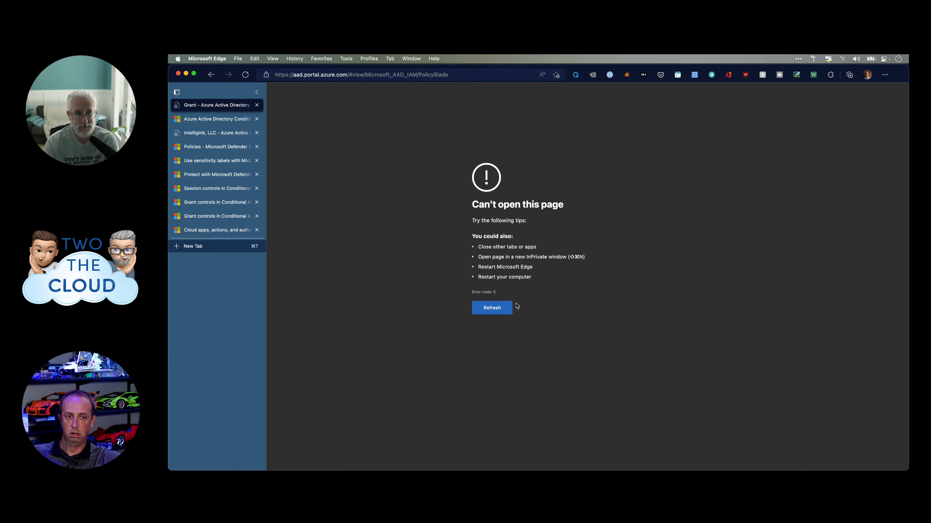
{"action": "left_click", "coordinate": [491, 309]}
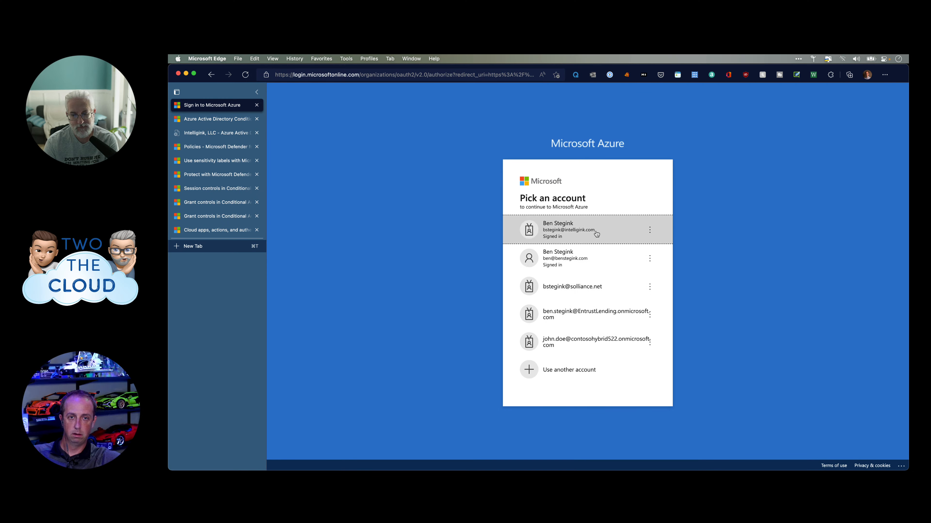
{"action": "left_click", "coordinate": [596, 234]}
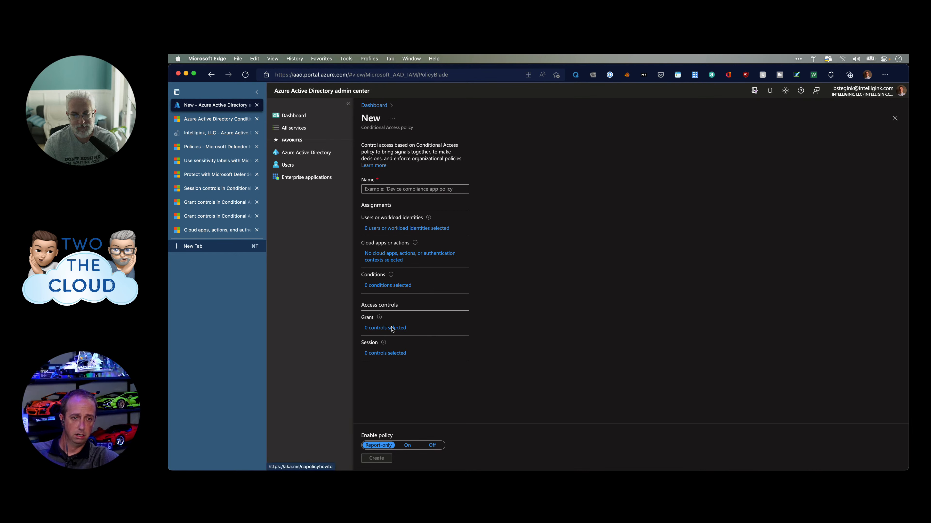
{"action": "left_click", "coordinate": [391, 328]}
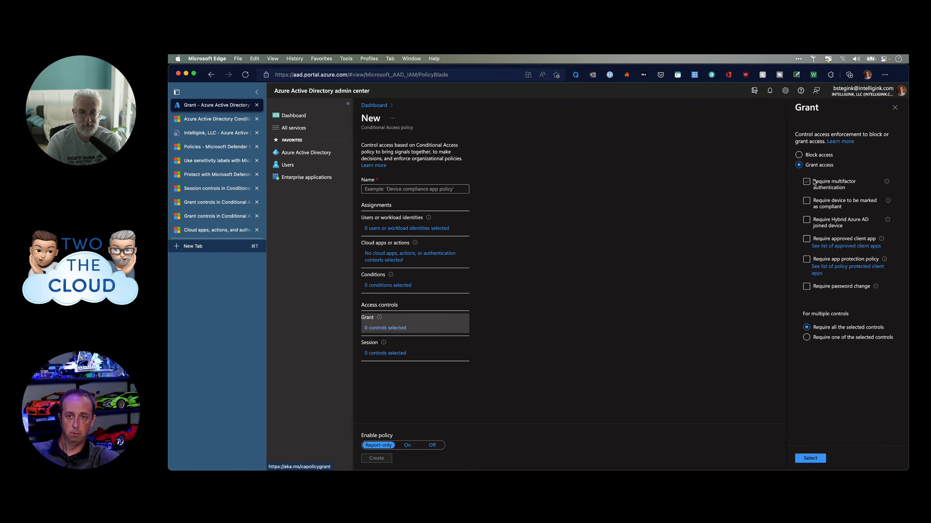
Clear MFA, compliant and hybrid-join so only Require approved client app is ticked, then view its app list.
{"action": "left_click", "coordinate": [806, 182]}
{"action": "left_click", "coordinate": [806, 201]}
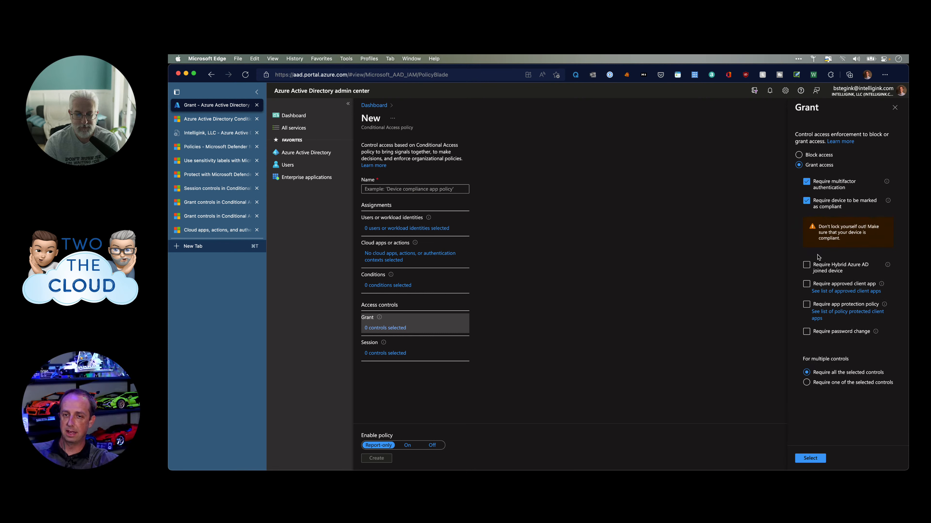
{"action": "left_click", "coordinate": [807, 266]}
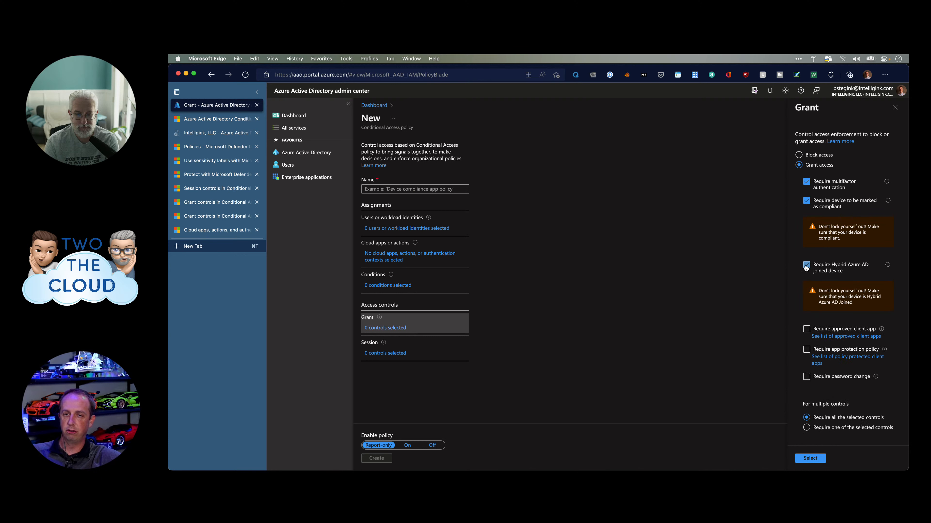
{"action": "left_click", "coordinate": [808, 204]}
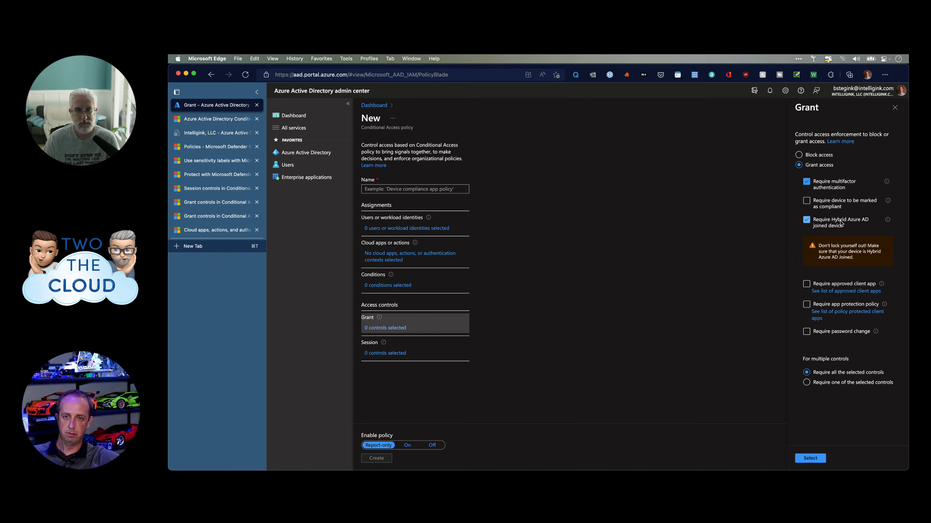
{"action": "left_click", "coordinate": [805, 221]}
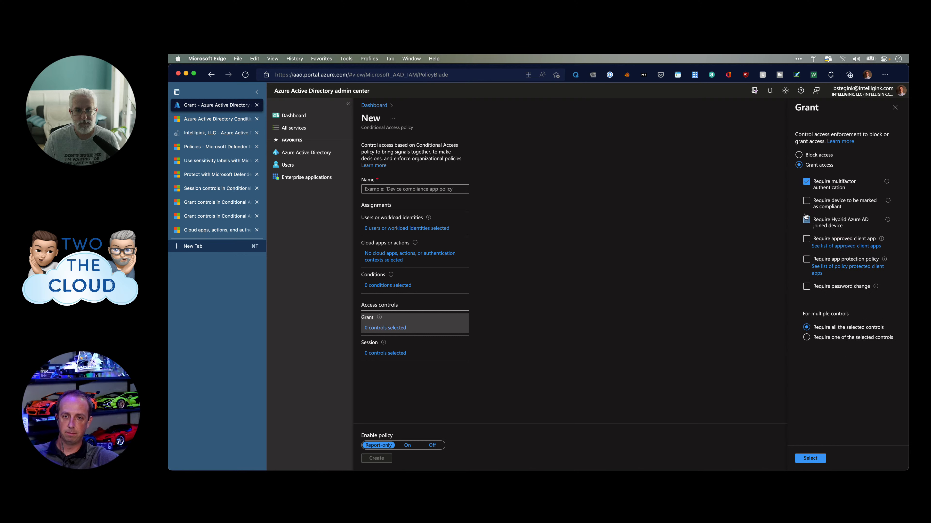
{"action": "left_click", "coordinate": [806, 186]}
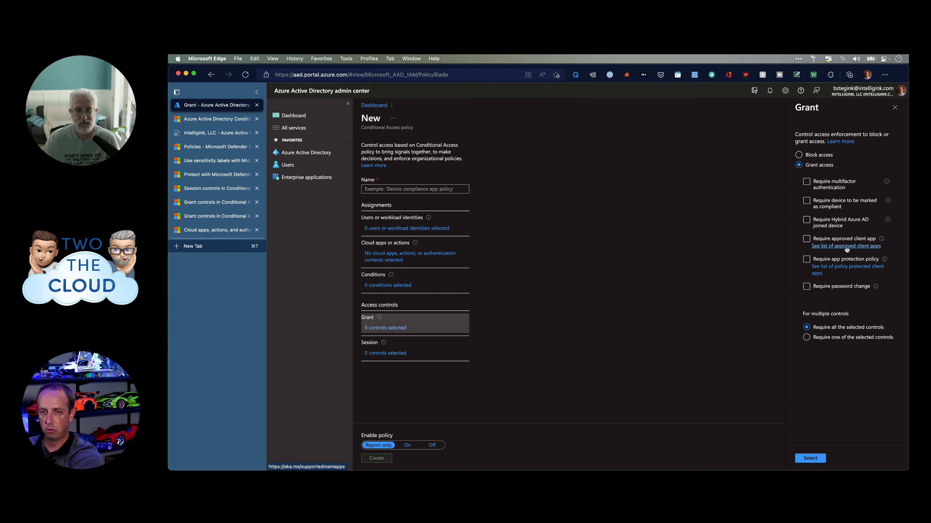
{"action": "left_click", "coordinate": [811, 239]}
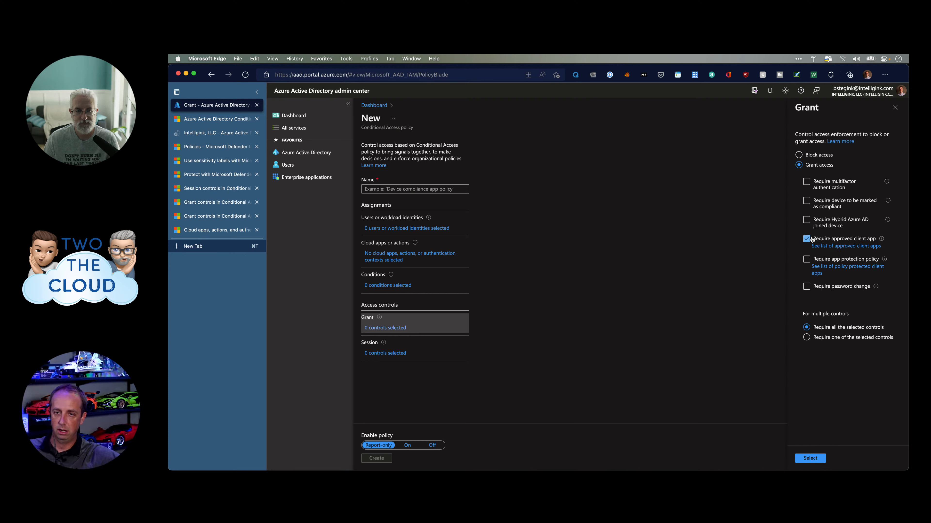
{"action": "left_click", "coordinate": [840, 247]}
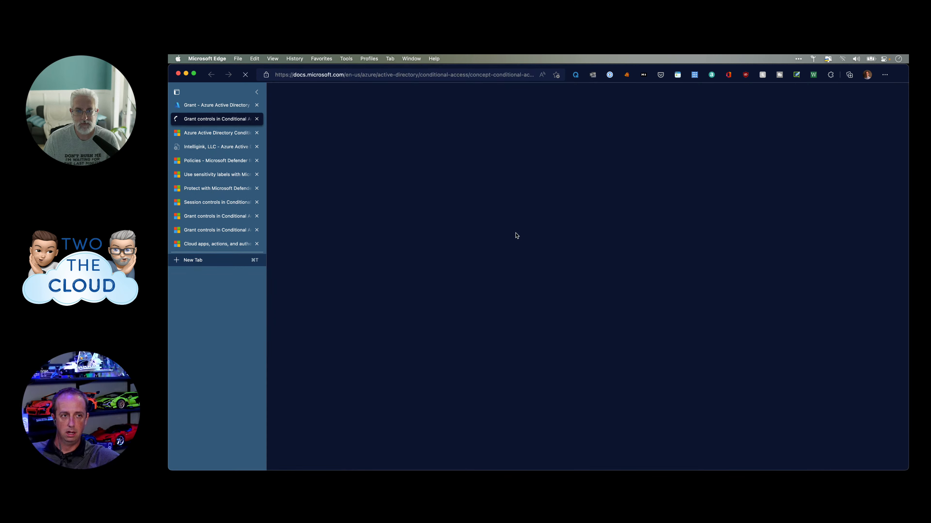
Read the approved client apps list (Outlook, Planner, Microsoft Lists) and Remarks, then return to the Grant blade.
{"action": "scroll", "coordinate": [510, 248], "scroll_direction": "down", "scroll_amount": 3}
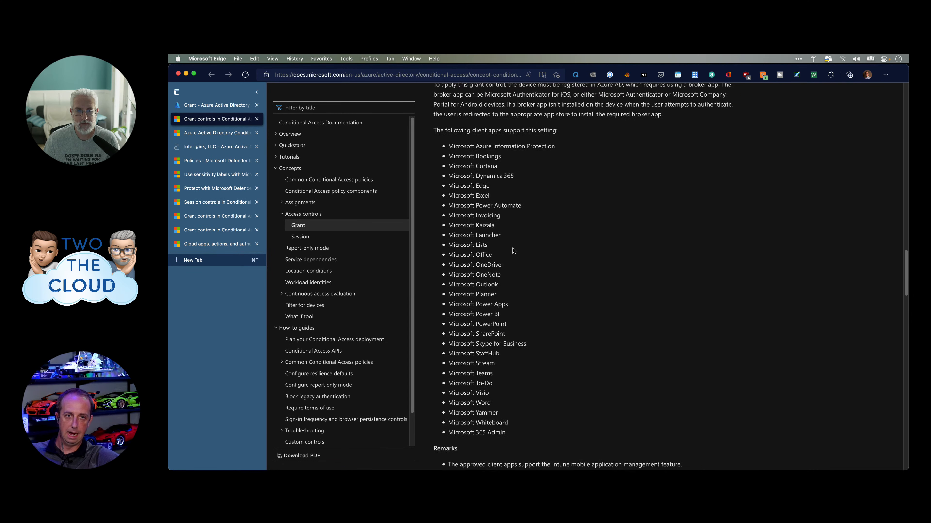
{"action": "scroll", "coordinate": [528, 250], "scroll_direction": "up", "scroll_amount": 2}
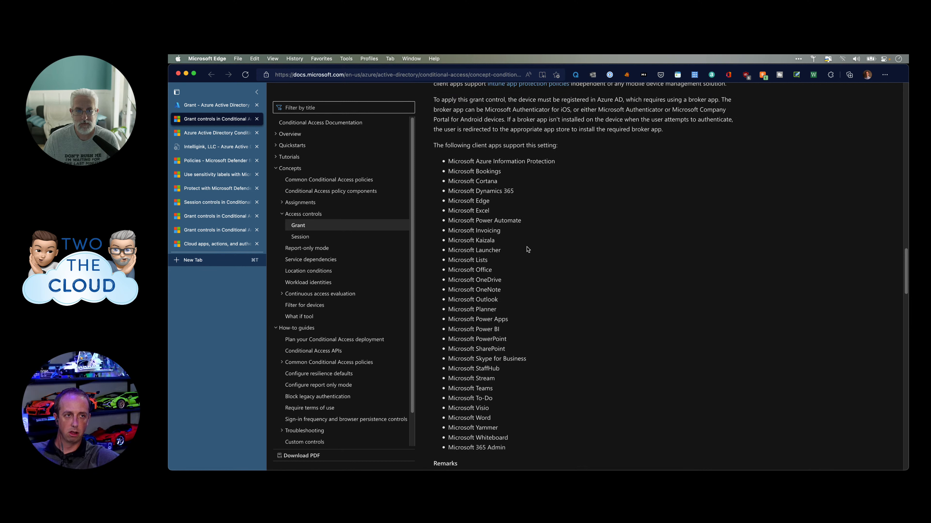
{"action": "scroll", "coordinate": [513, 220], "scroll_direction": "down", "scroll_amount": 1}
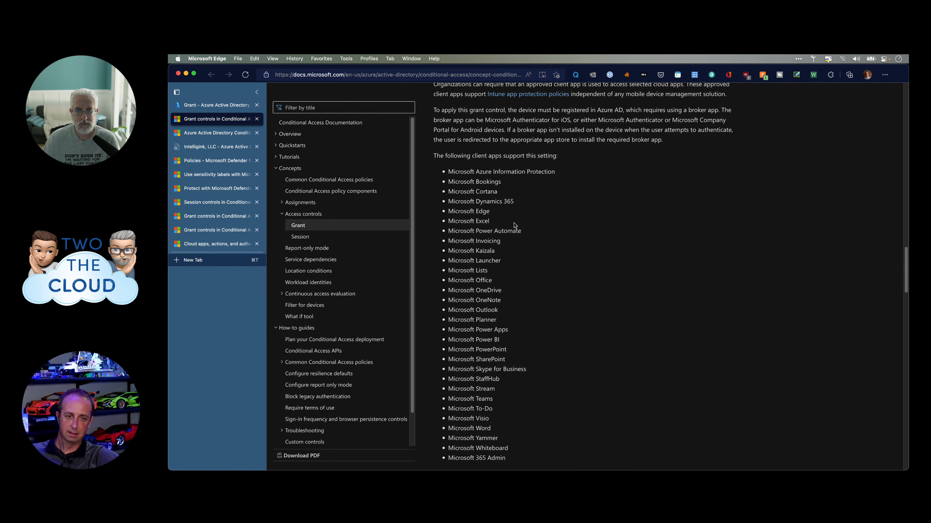
{"action": "scroll", "coordinate": [515, 223], "scroll_direction": "down", "scroll_amount": 2}
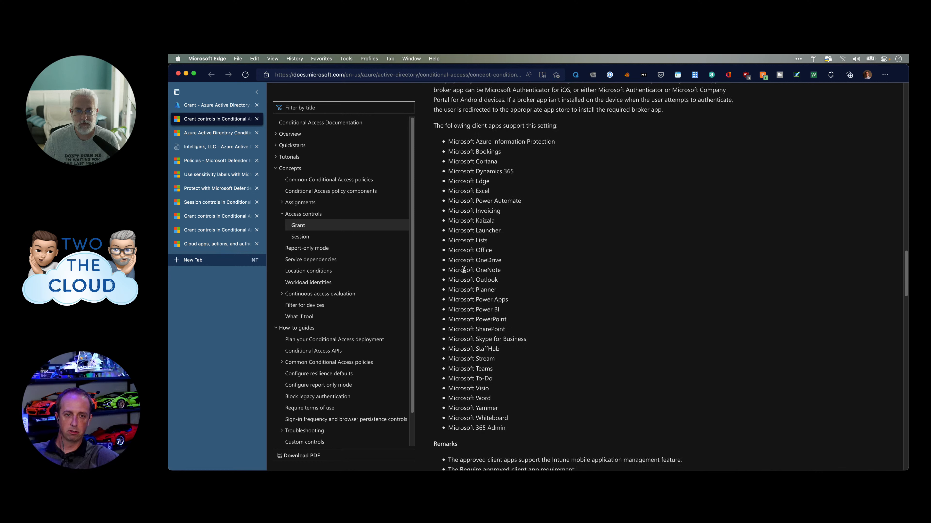
{"action": "left_click_drag", "start_coordinate": [461, 279], "coordinate": [535, 291]}
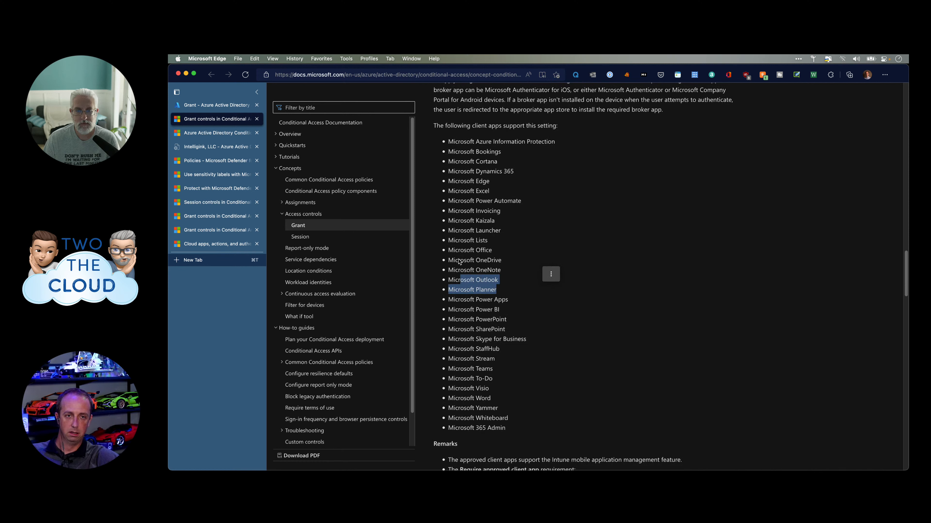
{"action": "left_click_drag", "start_coordinate": [453, 240], "coordinate": [474, 240]}
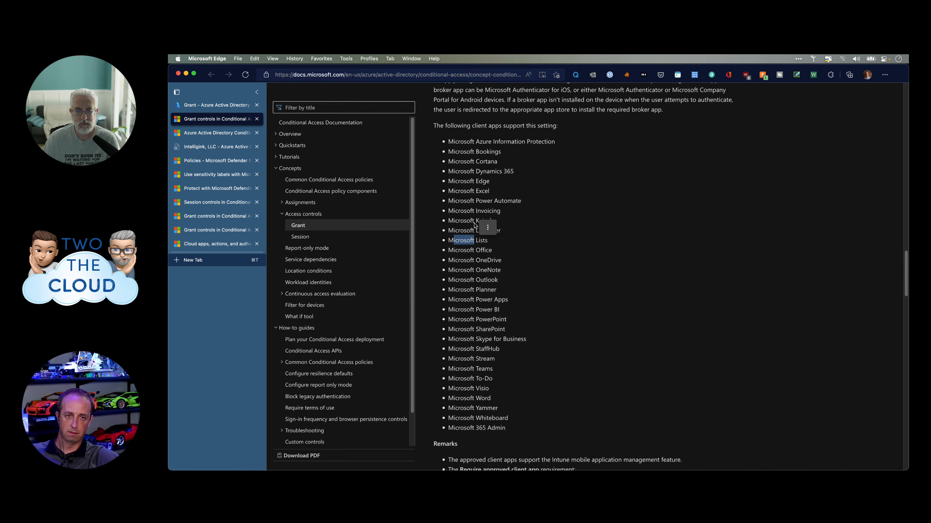
{"action": "scroll", "coordinate": [505, 312], "scroll_direction": "down", "scroll_amount": 3}
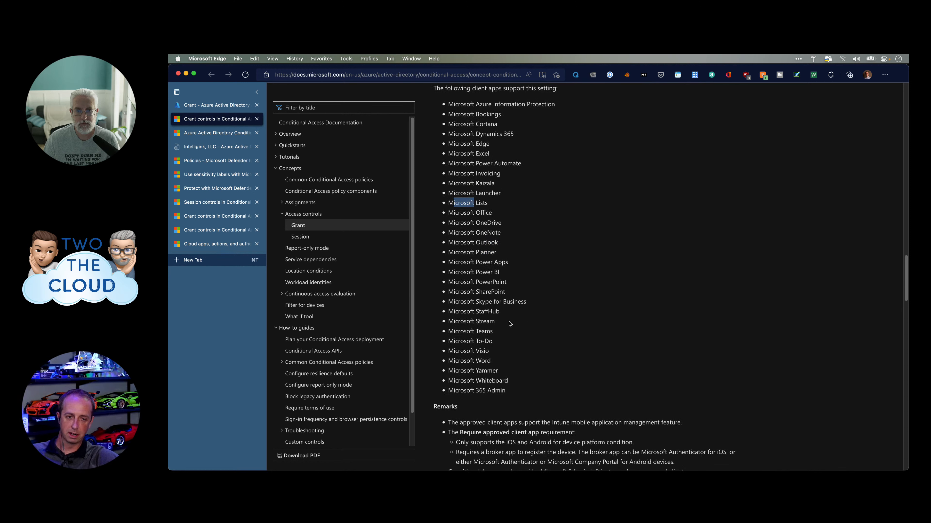
{"action": "scroll", "coordinate": [510, 324], "scroll_direction": "down", "scroll_amount": 8}
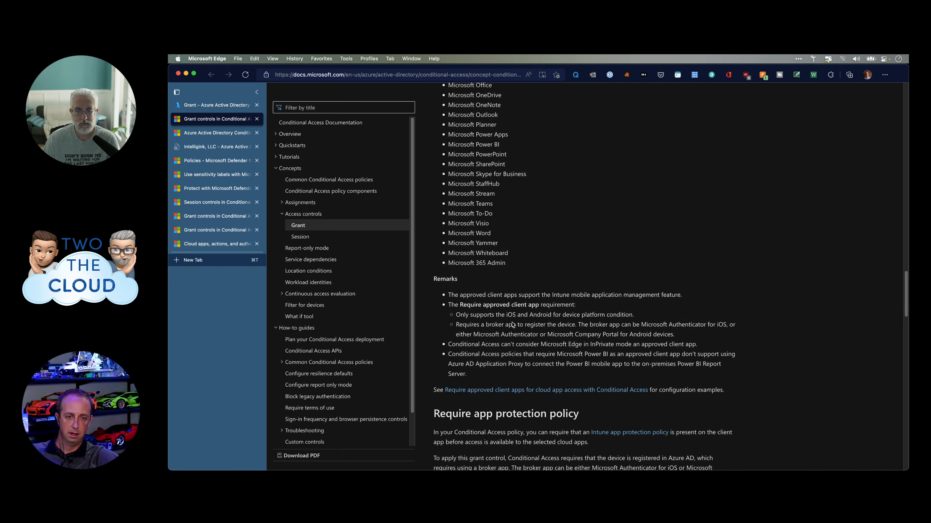
{"action": "scroll", "coordinate": [519, 295], "scroll_direction": "up", "scroll_amount": 20}
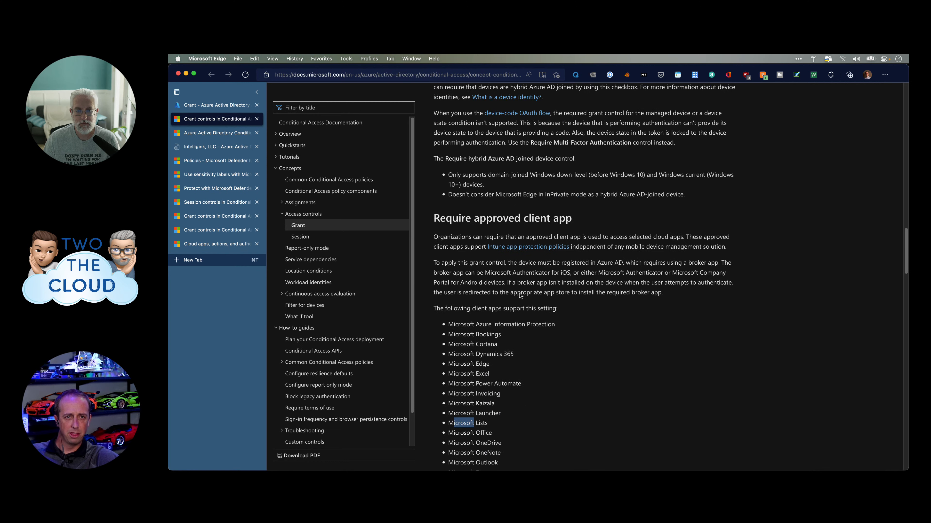
{"action": "scroll", "coordinate": [519, 293], "scroll_direction": "up", "scroll_amount": 6}
{"action": "scroll", "coordinate": [520, 297], "scroll_direction": "down", "scroll_amount": 4}
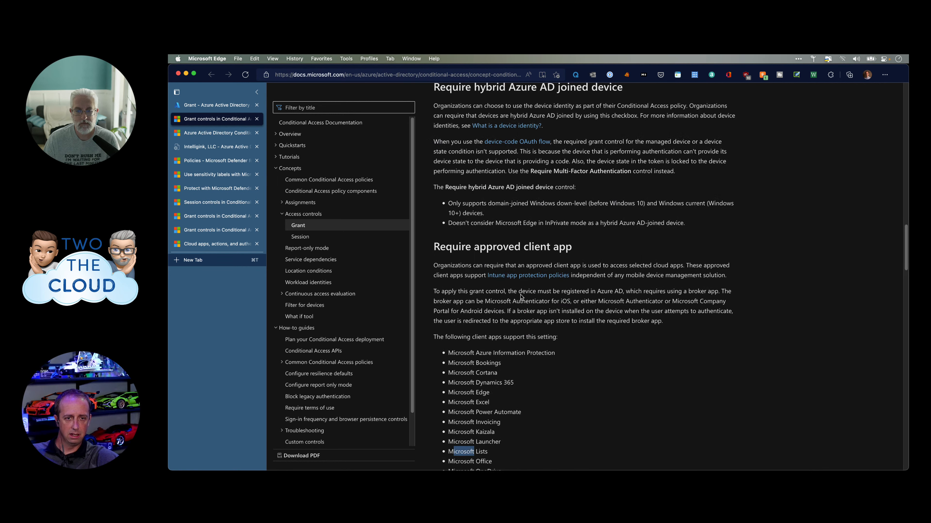
{"action": "scroll", "coordinate": [521, 295], "scroll_direction": "down", "scroll_amount": 2}
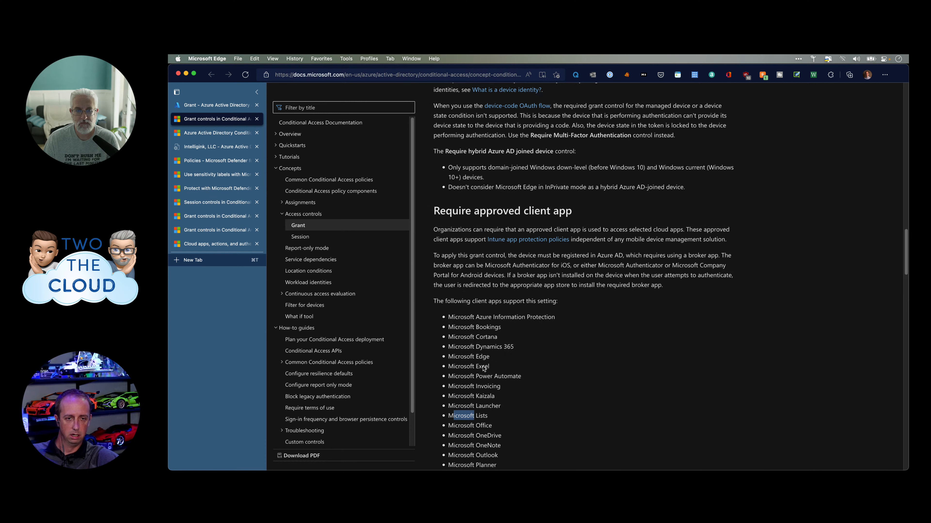
{"action": "scroll", "coordinate": [484, 368], "scroll_direction": "down", "scroll_amount": 5}
{"action": "scroll", "coordinate": [484, 369], "scroll_direction": "up", "scroll_amount": 1}
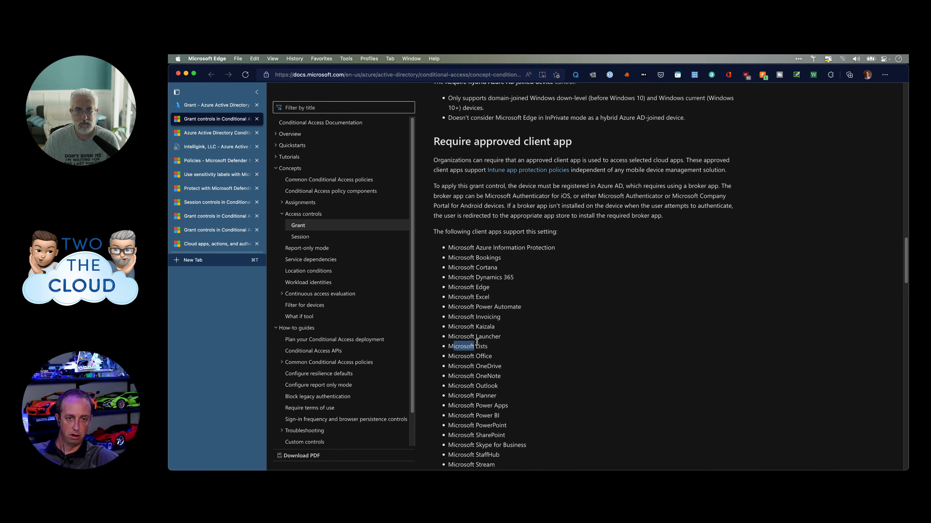
{"action": "left_click", "coordinate": [487, 293]}
{"action": "left_click", "coordinate": [201, 109]}
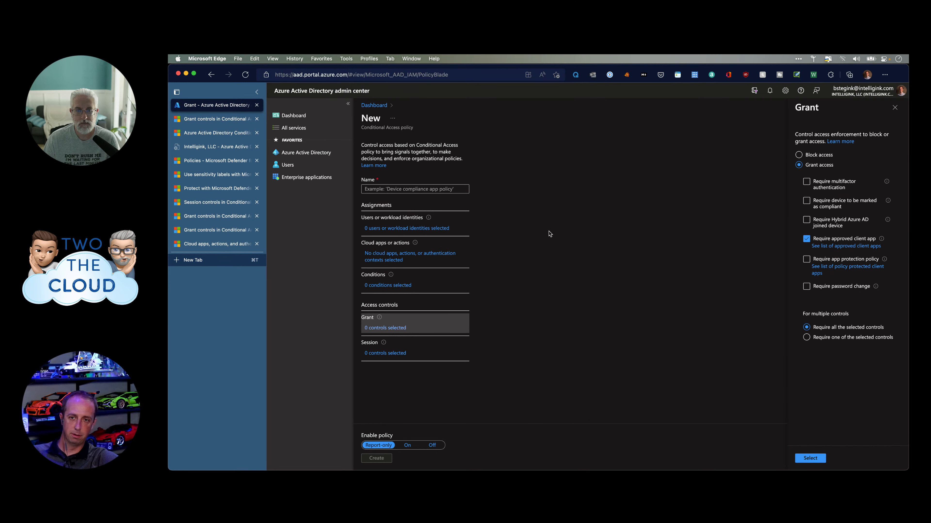
Swap approved client app for Require app protection policy, briefly trying the password change requirement.
{"action": "left_click", "coordinate": [806, 239]}
{"action": "left_click", "coordinate": [806, 259]}
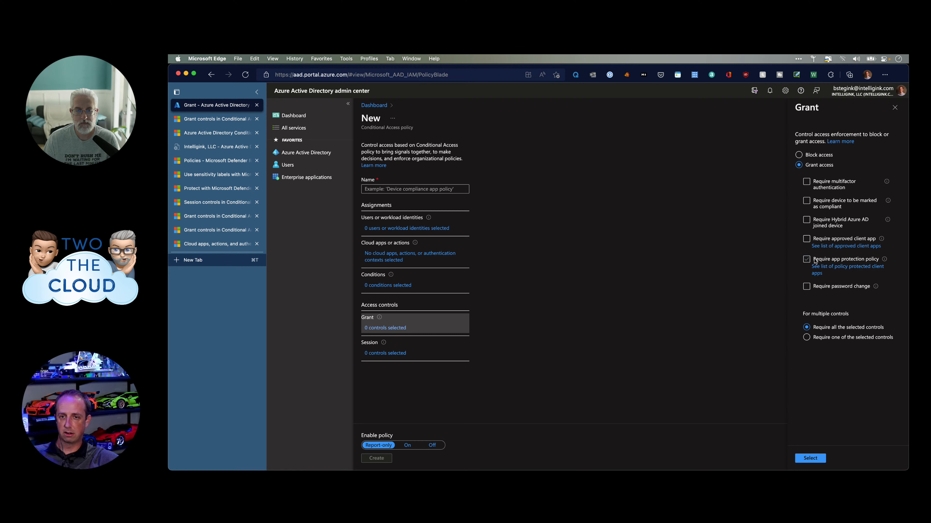
{"action": "left_click", "coordinate": [806, 286]}
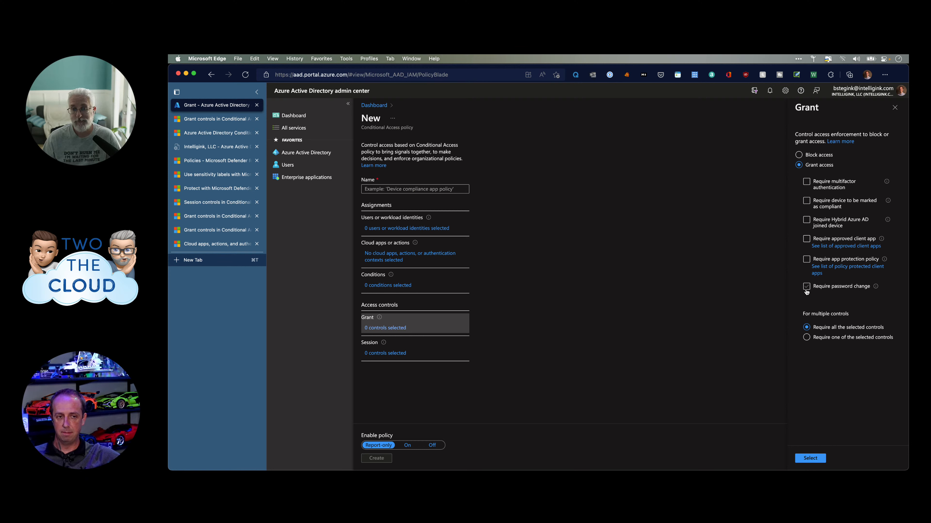
{"action": "left_click", "coordinate": [806, 288]}
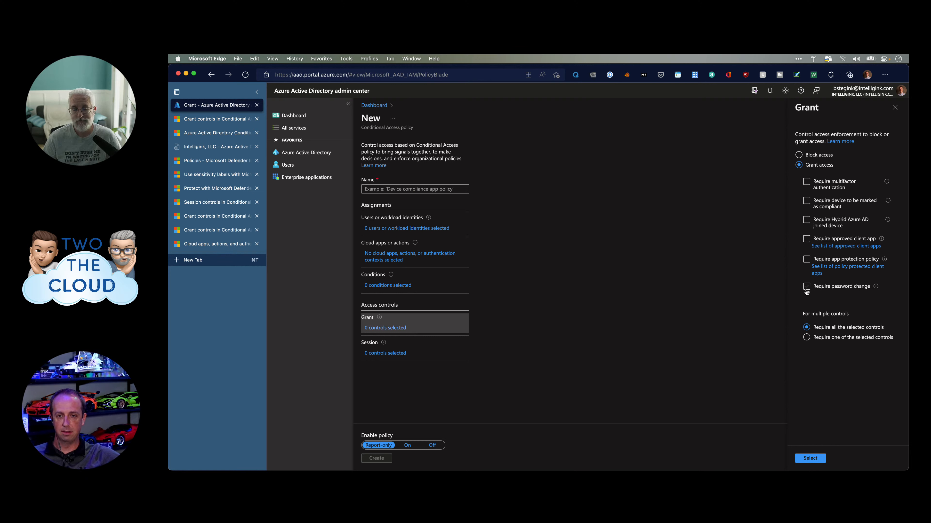
Try requiring one versus all selected controls, then open Session controls and discard the grant edits.
{"action": "left_click", "coordinate": [826, 340]}
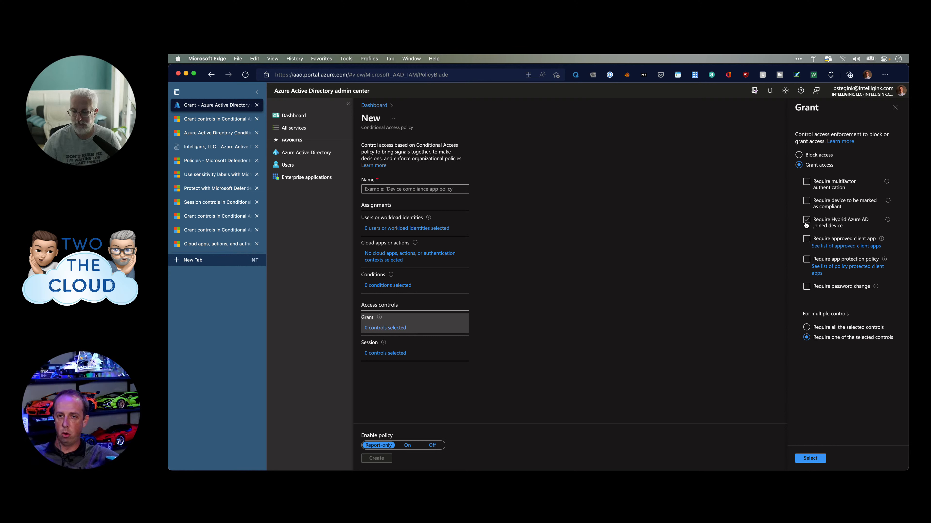
{"action": "left_click", "coordinate": [834, 328]}
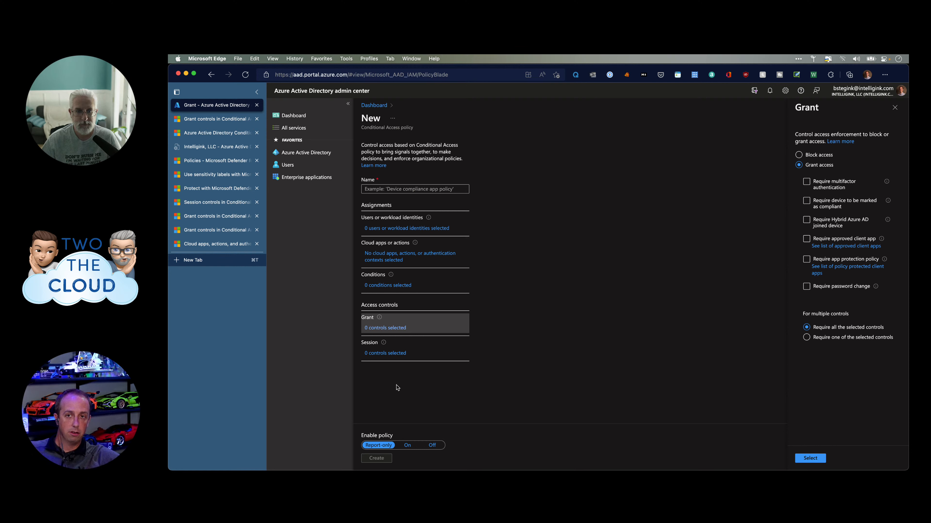
{"action": "left_click", "coordinate": [379, 356]}
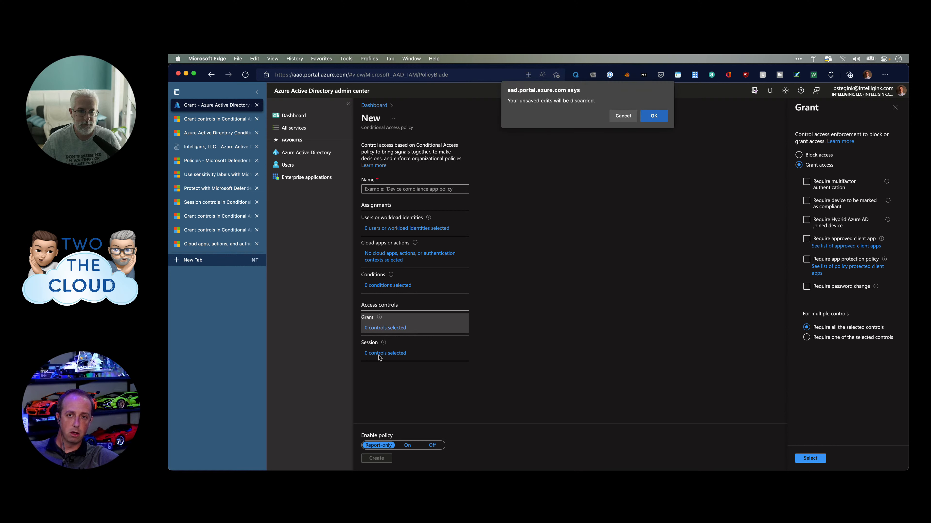
{"action": "left_click", "coordinate": [655, 116]}
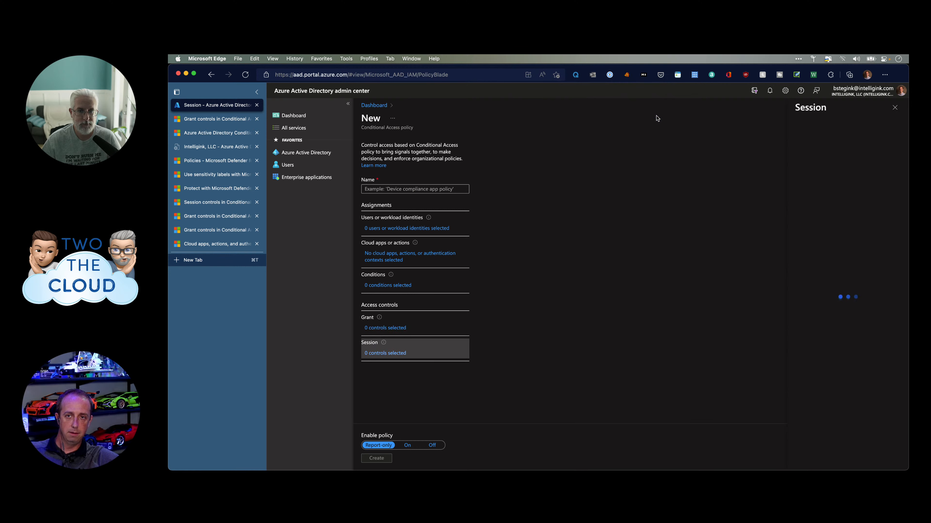
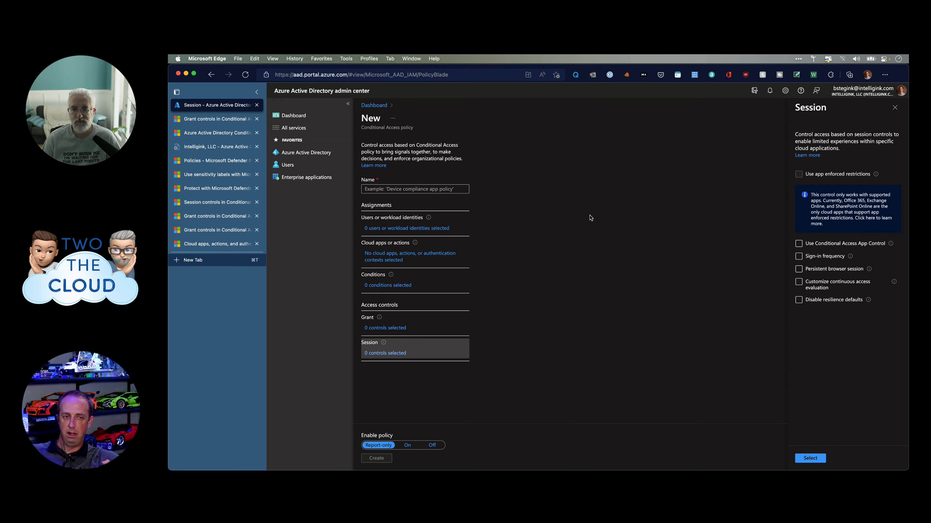
Close Session controls and tick Office 365 after searching 'sharepo' in the cloud apps picker.
{"action": "left_click", "coordinate": [431, 255]}
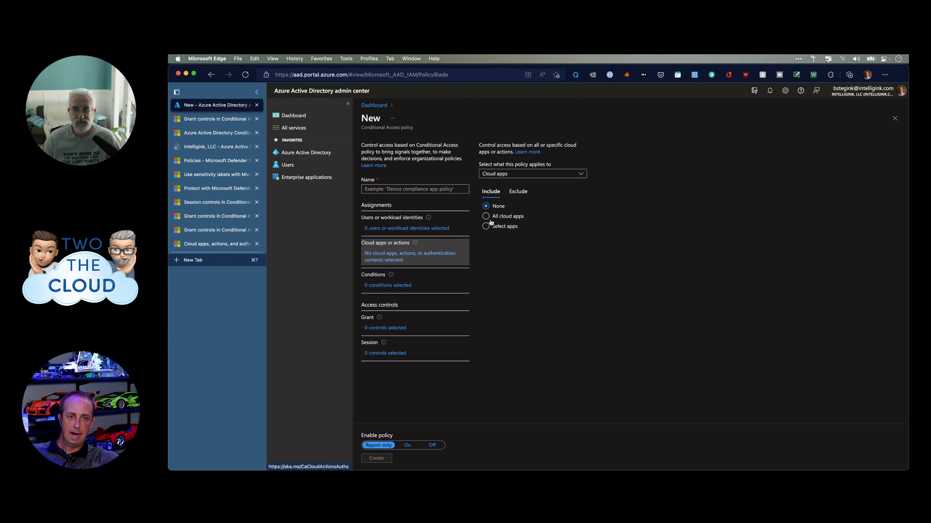
{"action": "left_click", "coordinate": [493, 226]}
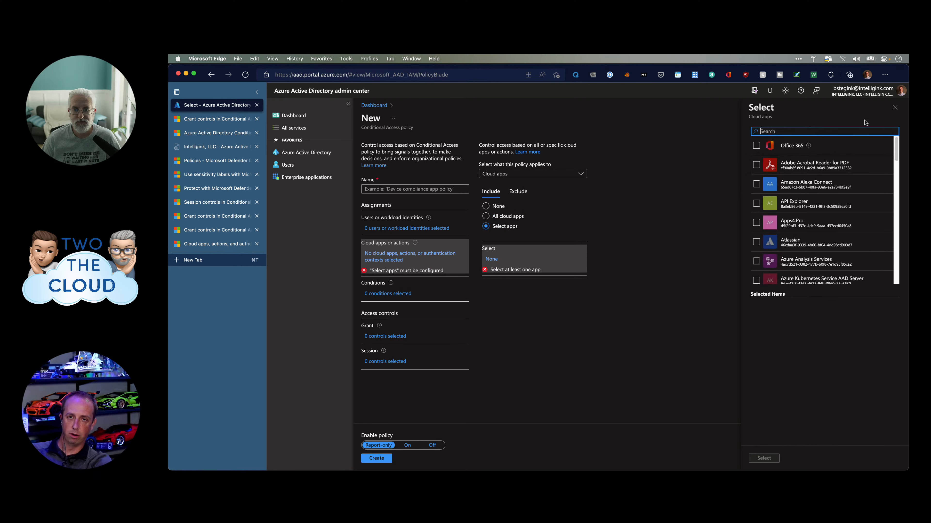
{"action": "type", "text": "sharepoint"}
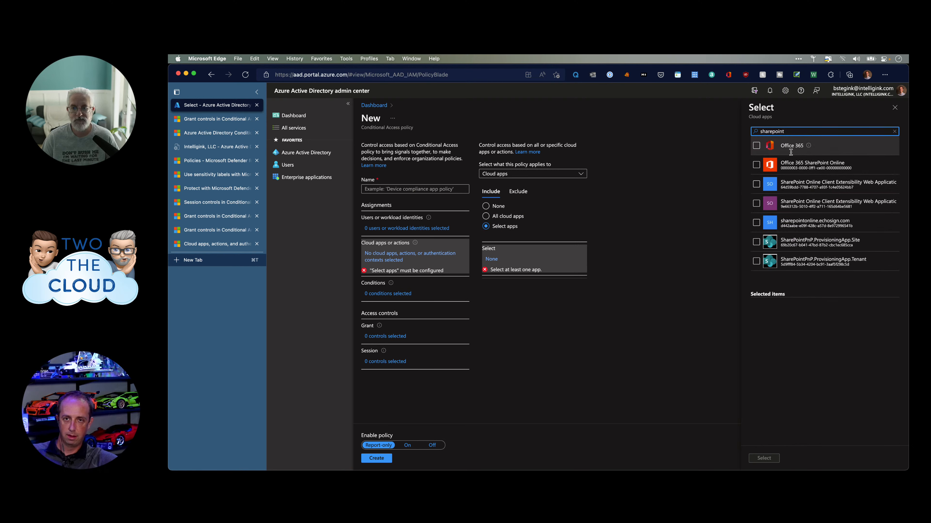
{"action": "left_click", "coordinate": [756, 146]}
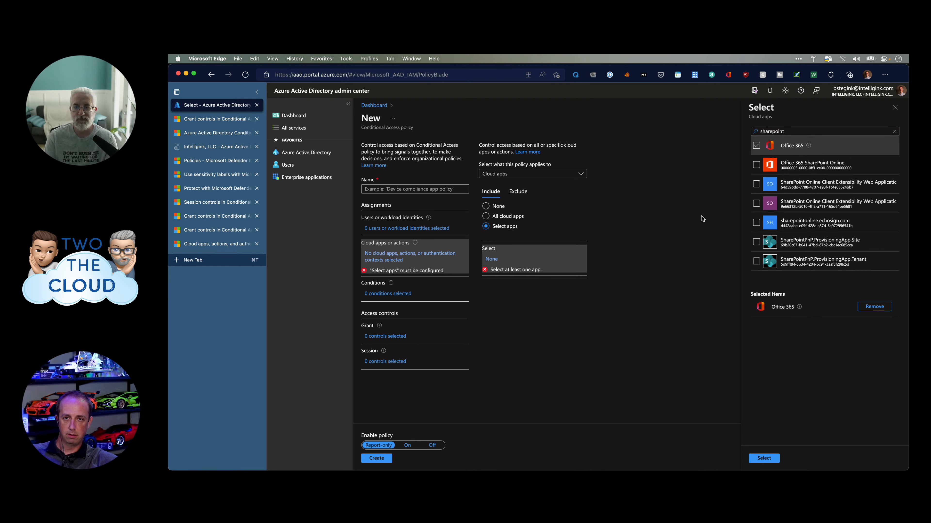
{"action": "left_click", "coordinate": [375, 335]}
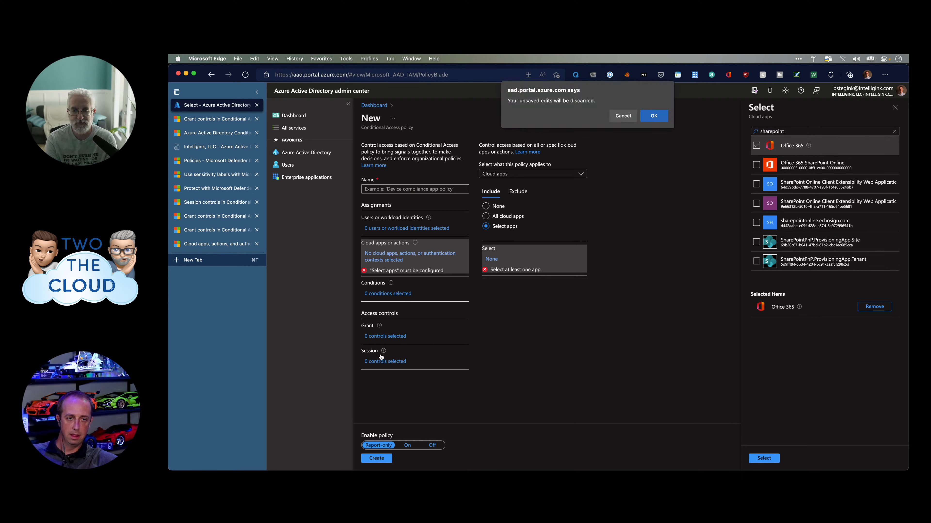
{"action": "left_click", "coordinate": [630, 118]}
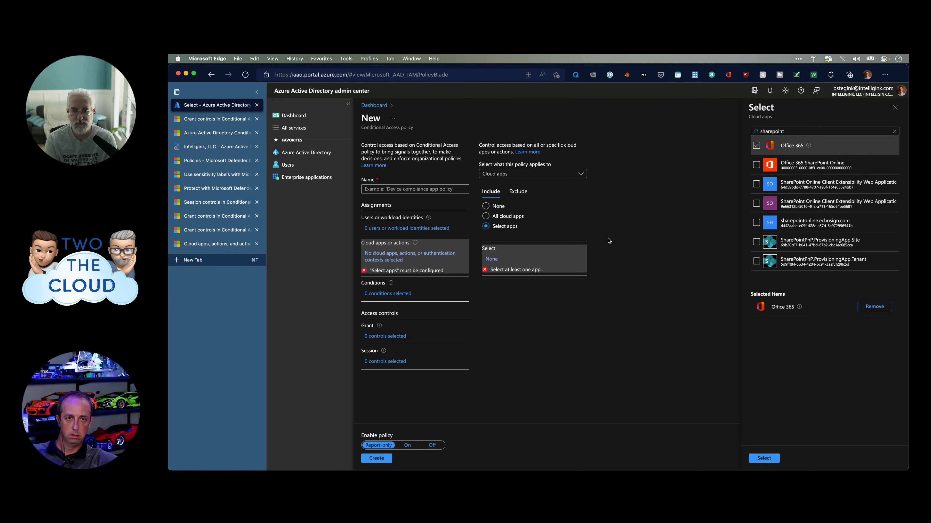
Discard the picker, reopen it, and apply Office 365 as the included cloud app.
{"action": "left_click", "coordinate": [894, 111]}
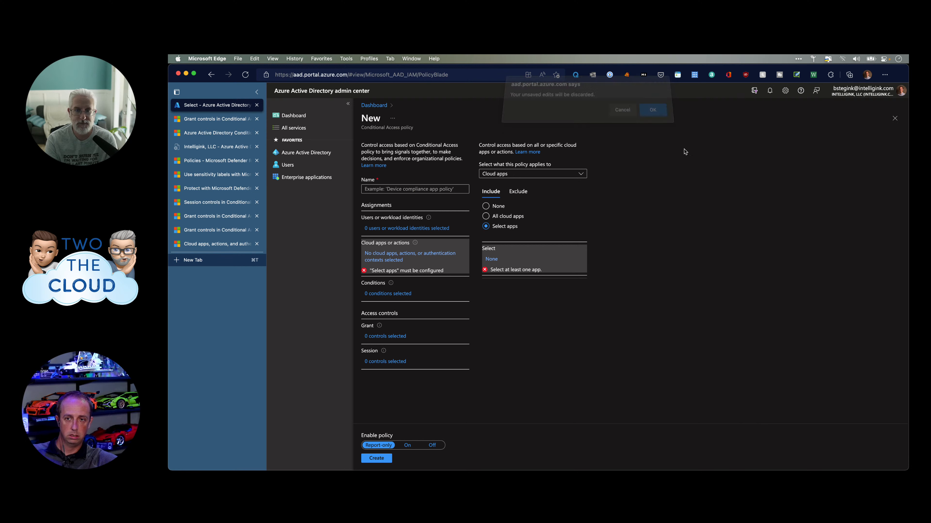
{"action": "left_click", "coordinate": [650, 120]}
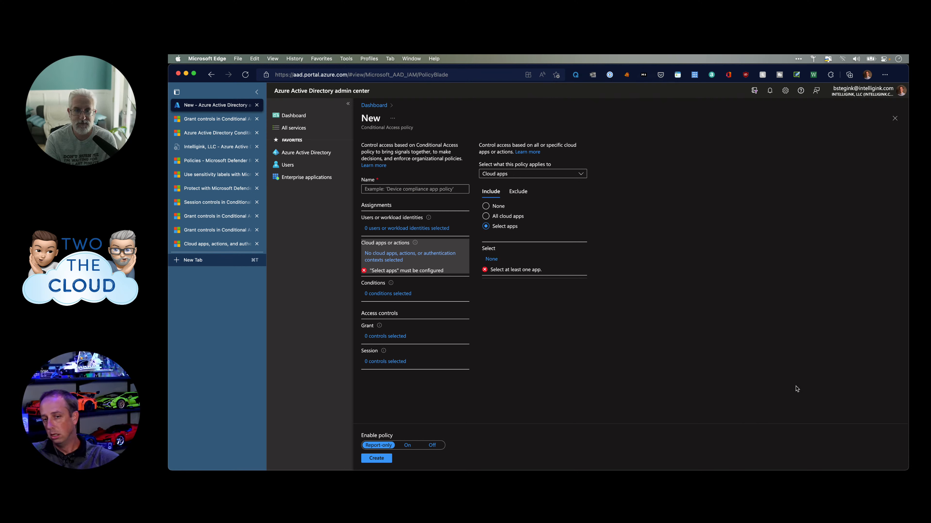
{"action": "left_click", "coordinate": [491, 259]}
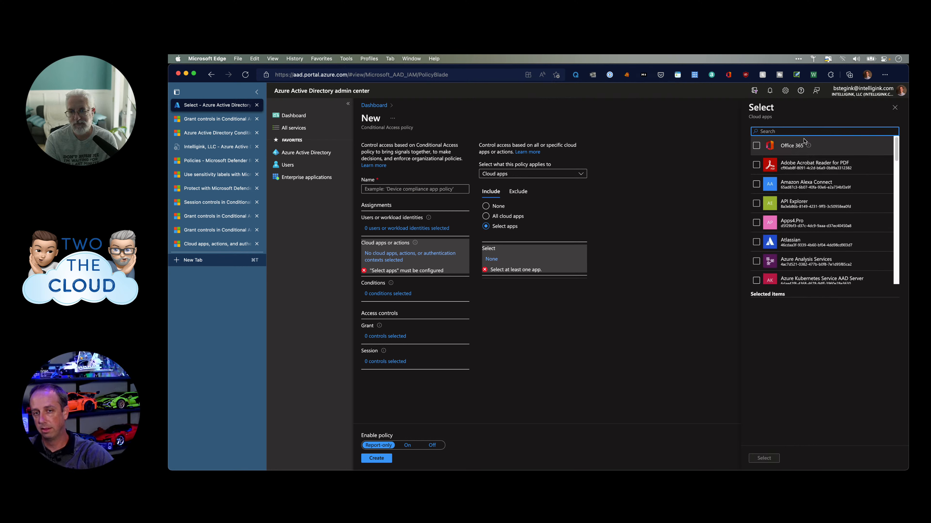
{"action": "left_click", "coordinate": [756, 146]}
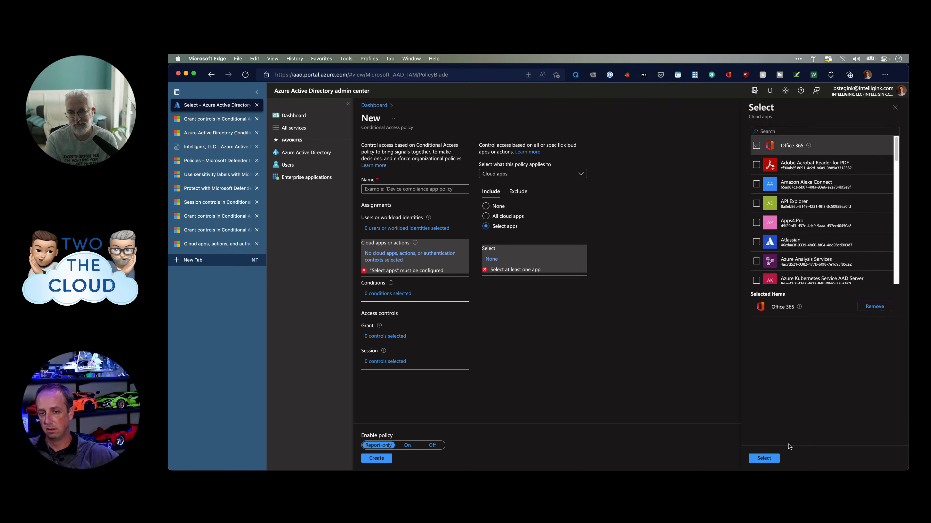
{"action": "left_click", "coordinate": [766, 459]}
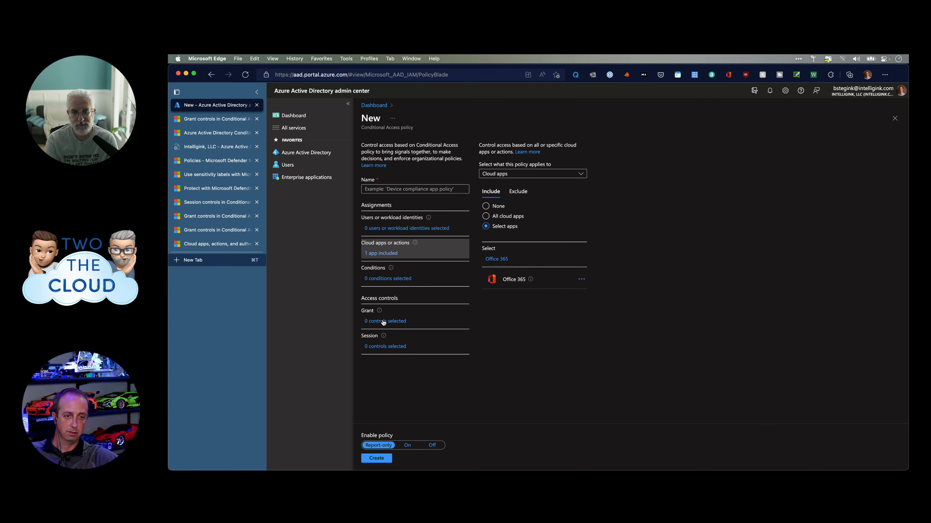
Try Use app enforced restrictions in Session controls, leave it off, and view the Defender for Cloud Apps policies.
{"action": "left_click", "coordinate": [385, 350]}
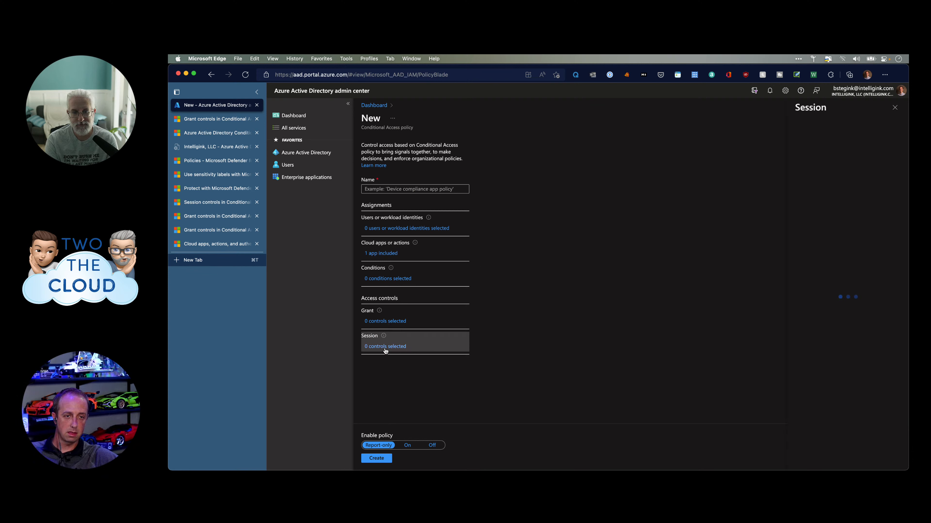
{"action": "left_click", "coordinate": [811, 175]}
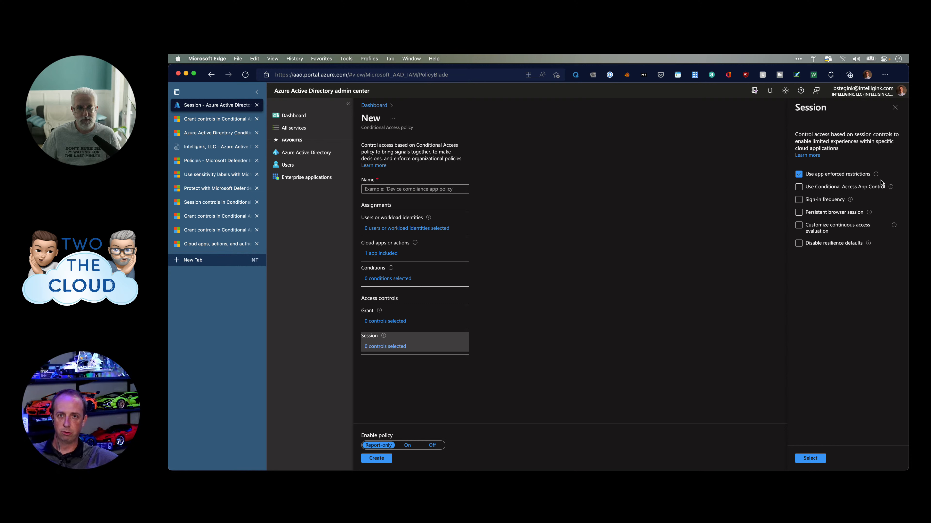
{"action": "left_click", "coordinate": [816, 176]}
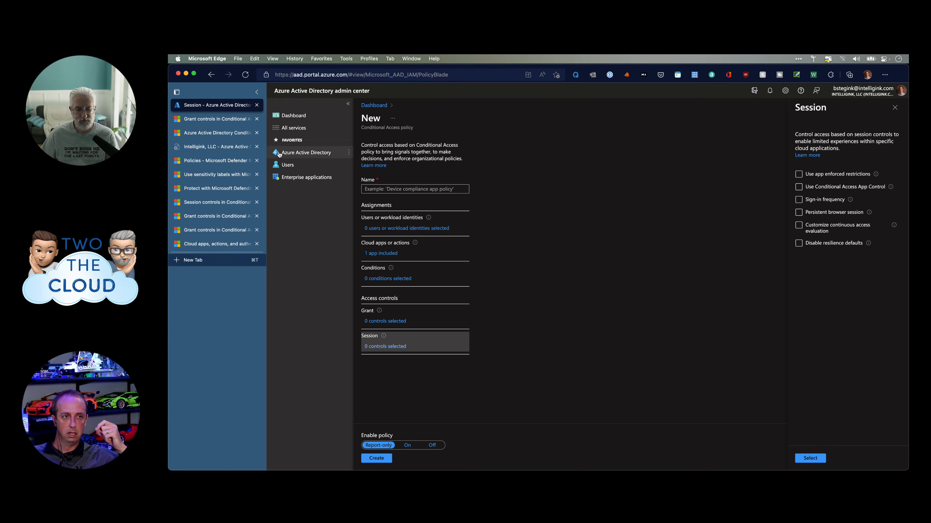
{"action": "left_click", "coordinate": [240, 163]}
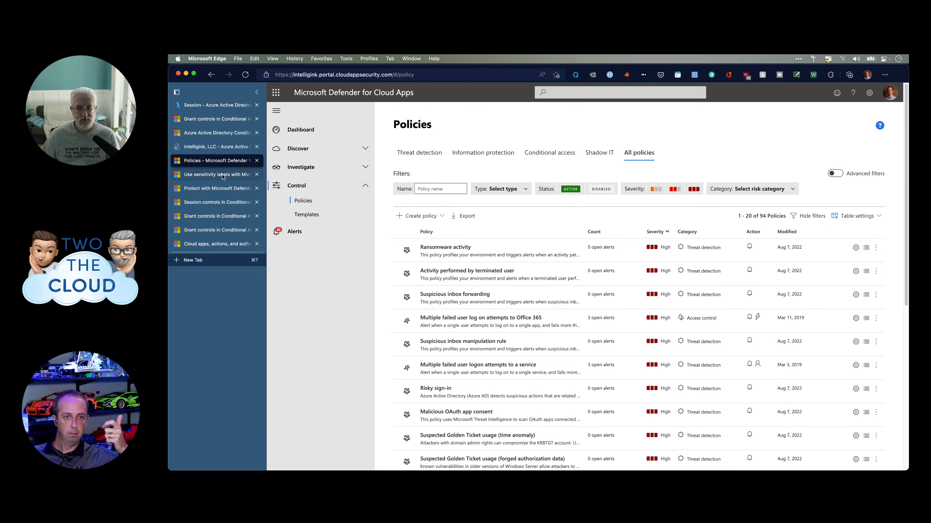
Browse the docs articles to reach the Conditional Access Session controls article.
{"action": "left_click", "coordinate": [222, 175]}
{"action": "left_click", "coordinate": [221, 188]}
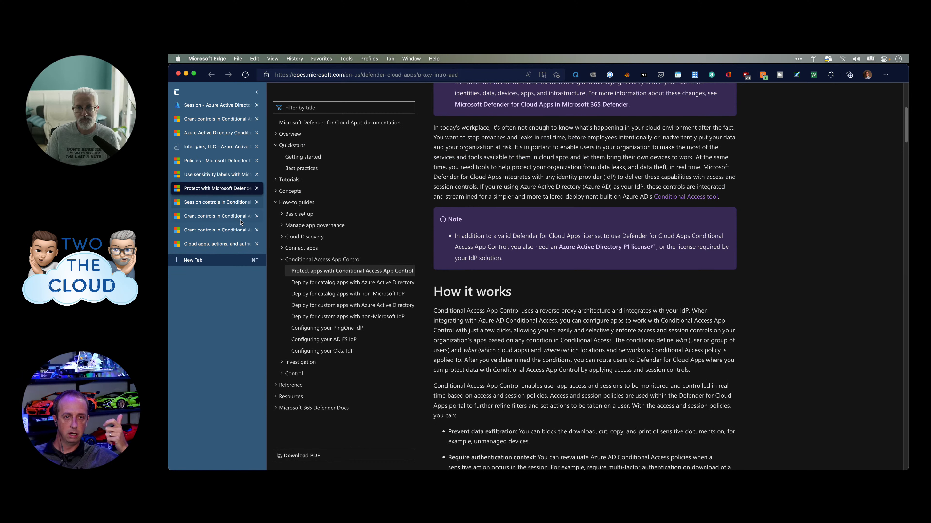
{"action": "scroll", "coordinate": [560, 249], "scroll_direction": "up", "scroll_amount": 5}
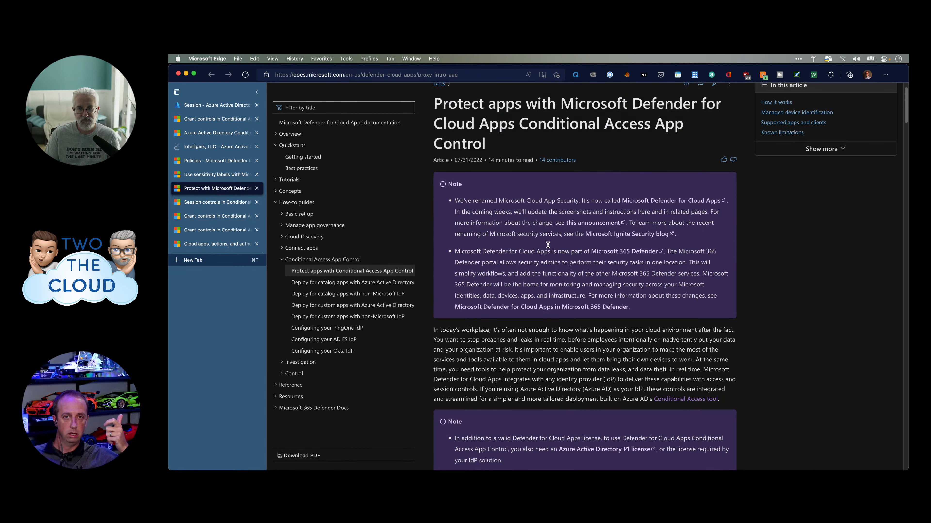
{"action": "left_click", "coordinate": [205, 202]}
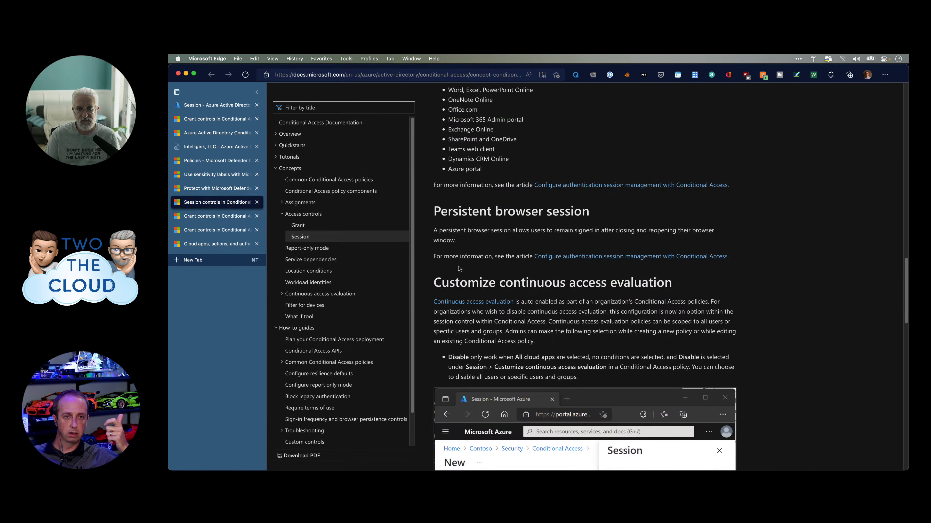
{"action": "scroll", "coordinate": [418, 275], "scroll_direction": "up", "scroll_amount": 10}
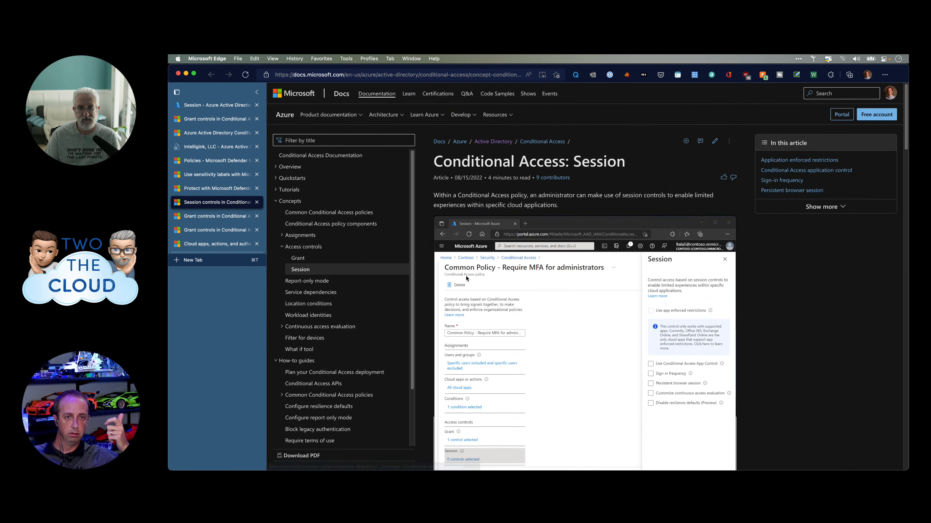
{"action": "scroll", "coordinate": [479, 260], "scroll_direction": "down", "scroll_amount": 8}
{"action": "scroll", "coordinate": [479, 259], "scroll_direction": "down", "scroll_amount": 6}
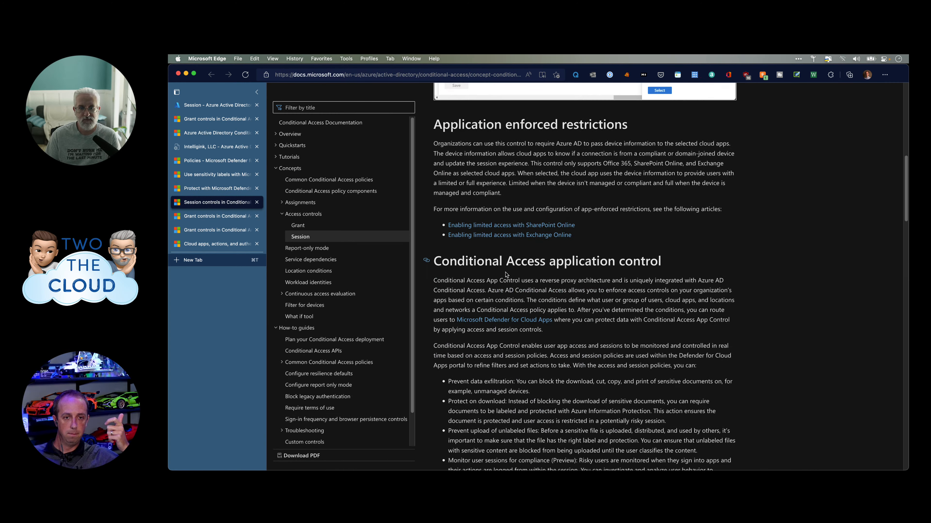
{"action": "scroll", "coordinate": [508, 159], "scroll_direction": "up", "scroll_amount": 1}
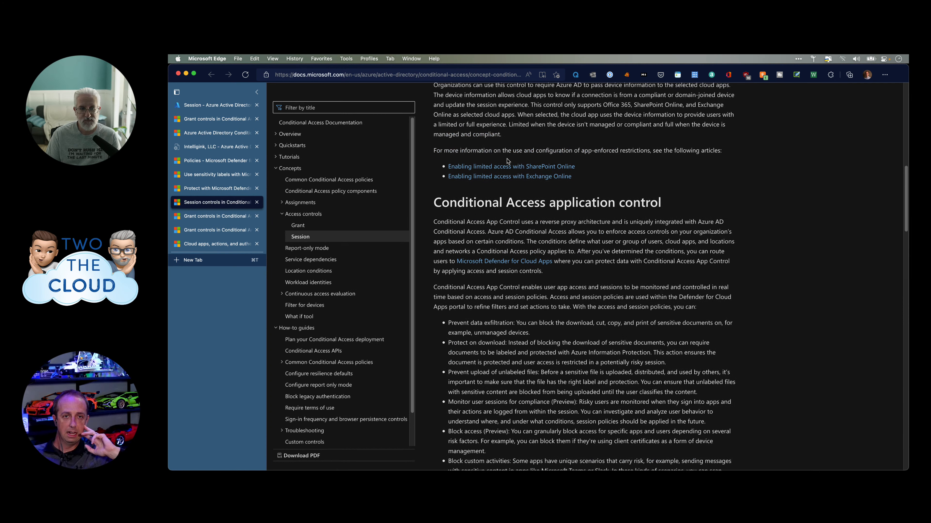
{"action": "scroll", "coordinate": [499, 168], "scroll_direction": "up", "scroll_amount": 2}
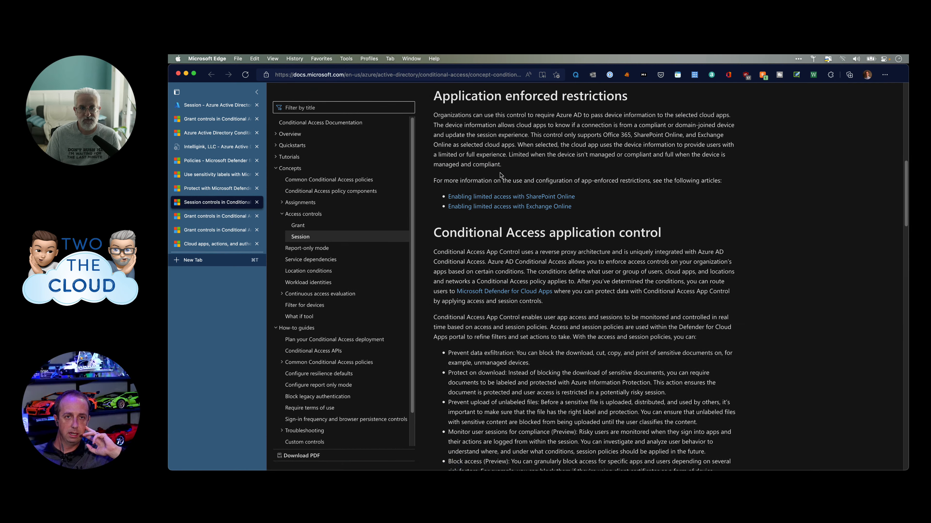
{"action": "scroll", "coordinate": [498, 170], "scroll_direction": "down", "scroll_amount": 10}
{"action": "scroll", "coordinate": [515, 230], "scroll_direction": "down", "scroll_amount": 4}
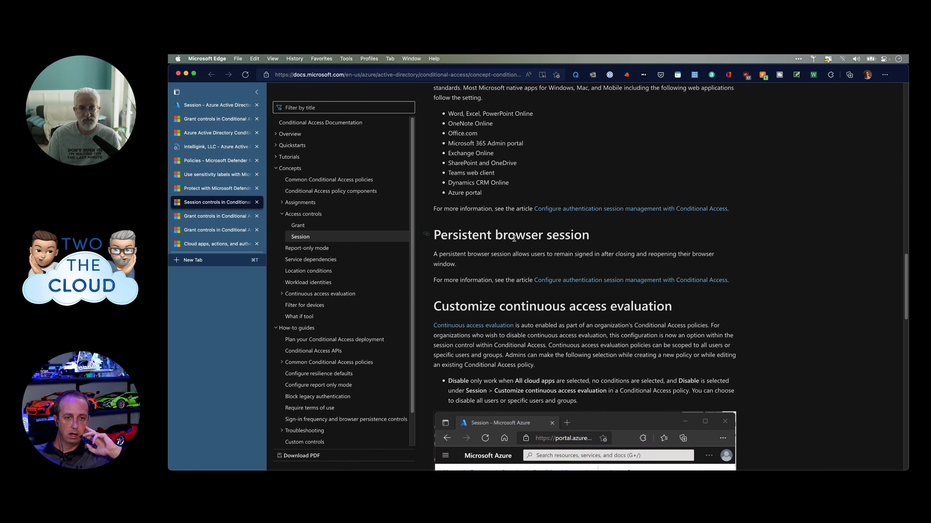
Highlight the persistent browser session and limited versus full experience passages, then return to the policy draft.
{"action": "left_click_drag", "start_coordinate": [475, 240], "coordinate": [553, 253]}
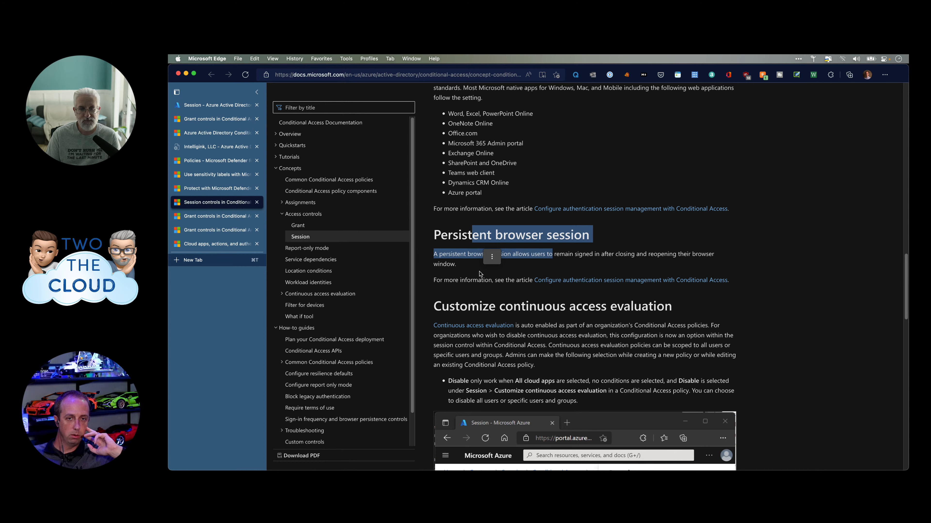
{"action": "scroll", "coordinate": [480, 275], "scroll_direction": "down", "scroll_amount": 10}
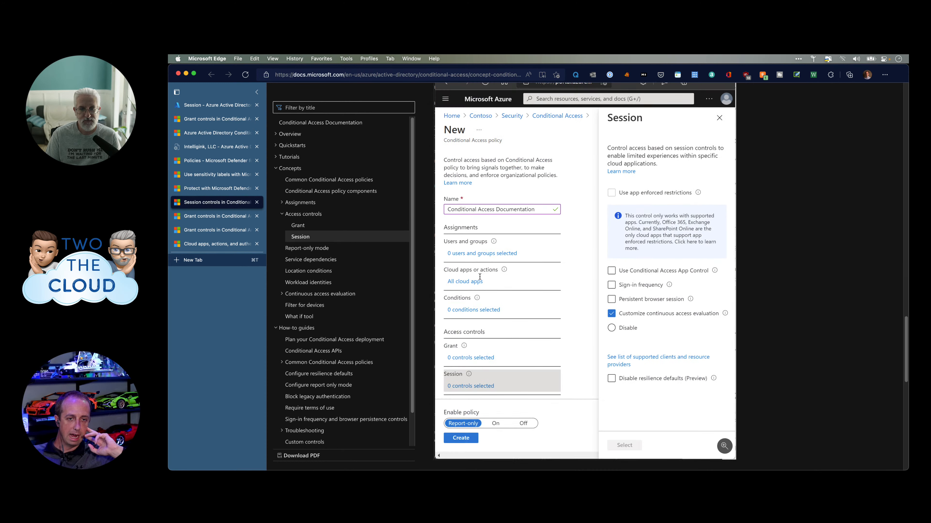
{"action": "scroll", "coordinate": [479, 277], "scroll_direction": "down", "scroll_amount": 4}
{"action": "scroll", "coordinate": [487, 270], "scroll_direction": "up", "scroll_amount": 14}
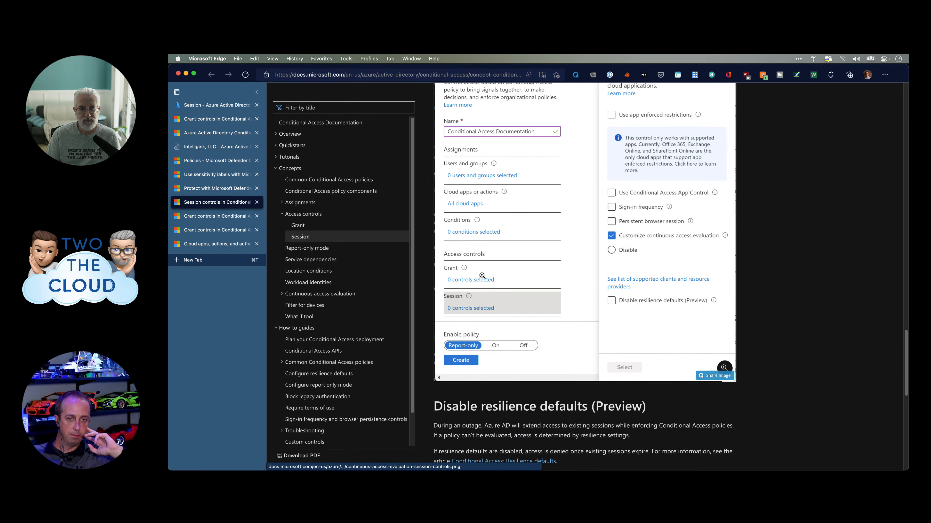
{"action": "scroll", "coordinate": [486, 270], "scroll_direction": "up", "scroll_amount": 20}
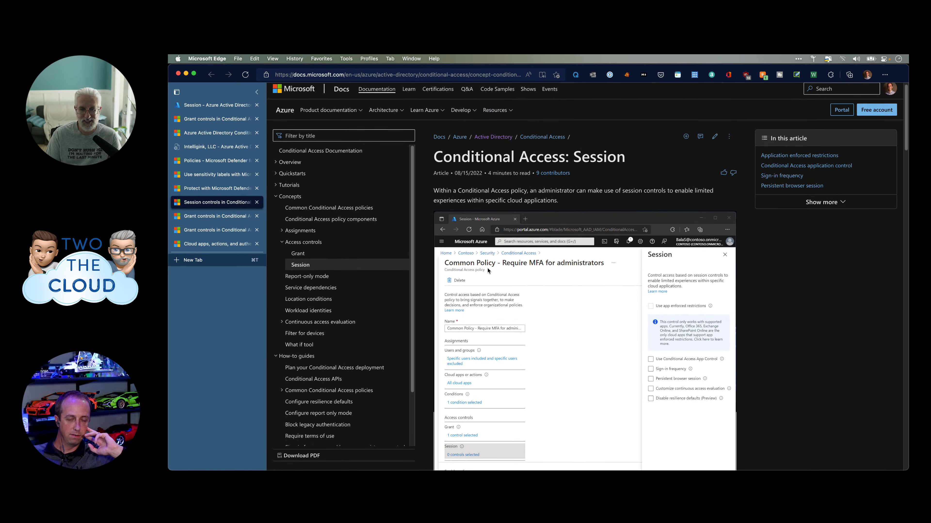
{"action": "scroll", "coordinate": [487, 268], "scroll_direction": "down", "scroll_amount": 5}
{"action": "scroll", "coordinate": [488, 269], "scroll_direction": "down", "scroll_amount": 2}
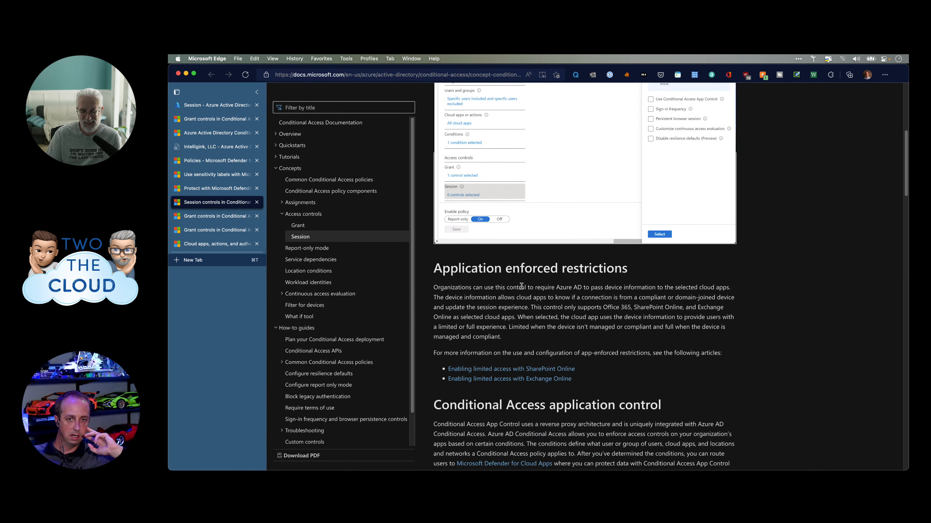
{"action": "left_click_drag", "start_coordinate": [513, 324], "coordinate": [647, 353]}
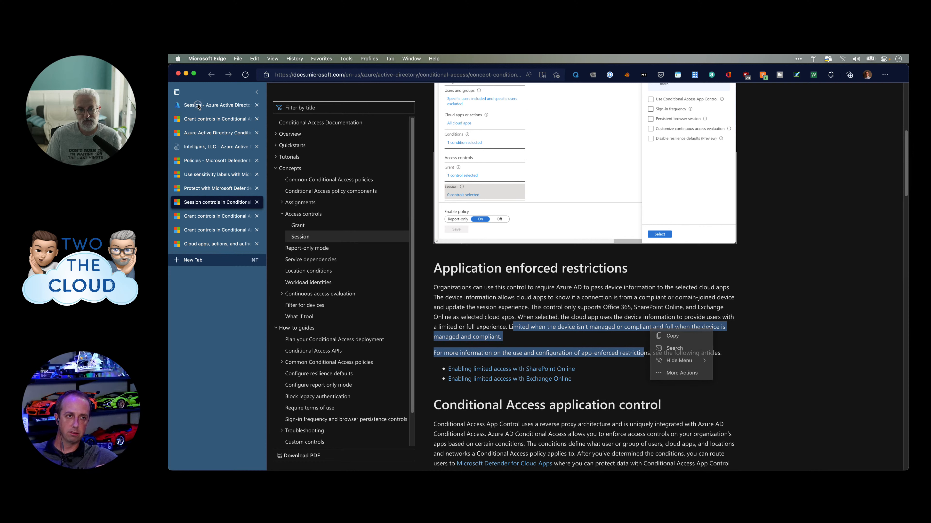
{"action": "left_click", "coordinate": [213, 105]}
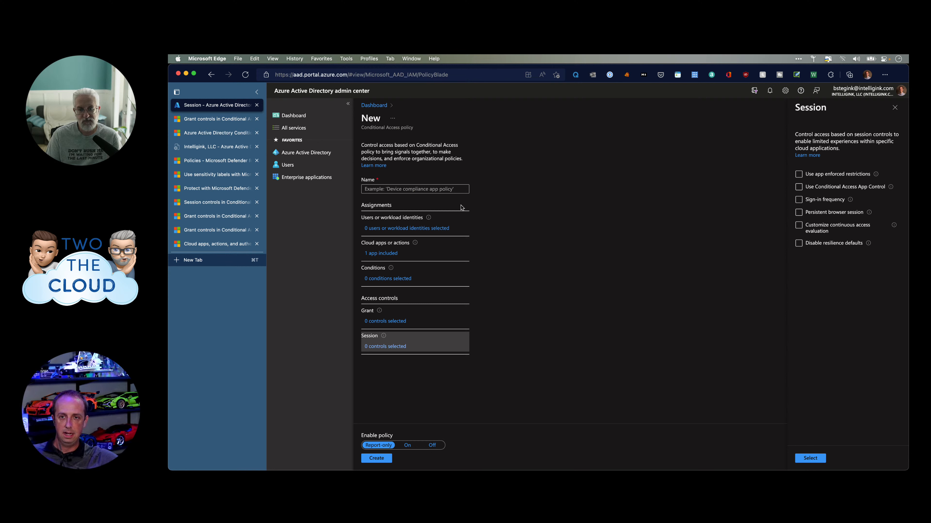
{"action": "left_click", "coordinate": [812, 177]}
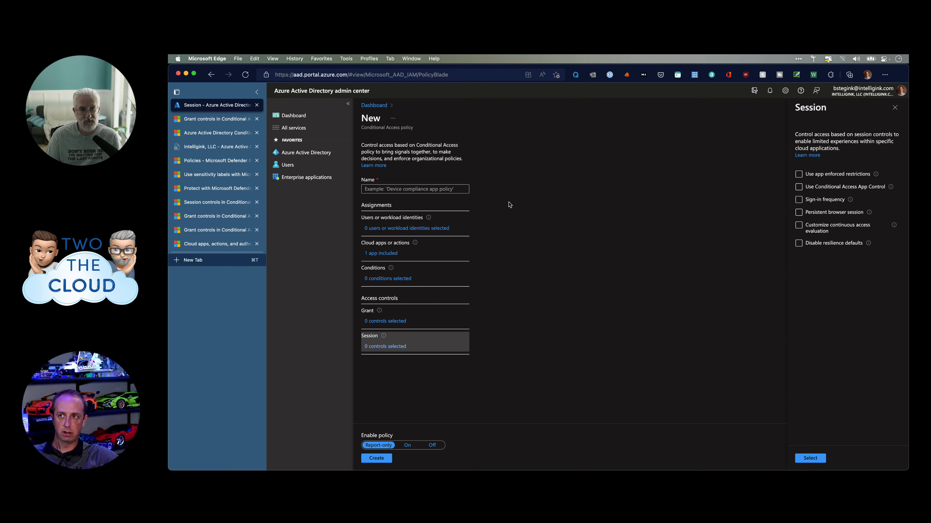
{"action": "left_click", "coordinate": [818, 175]}
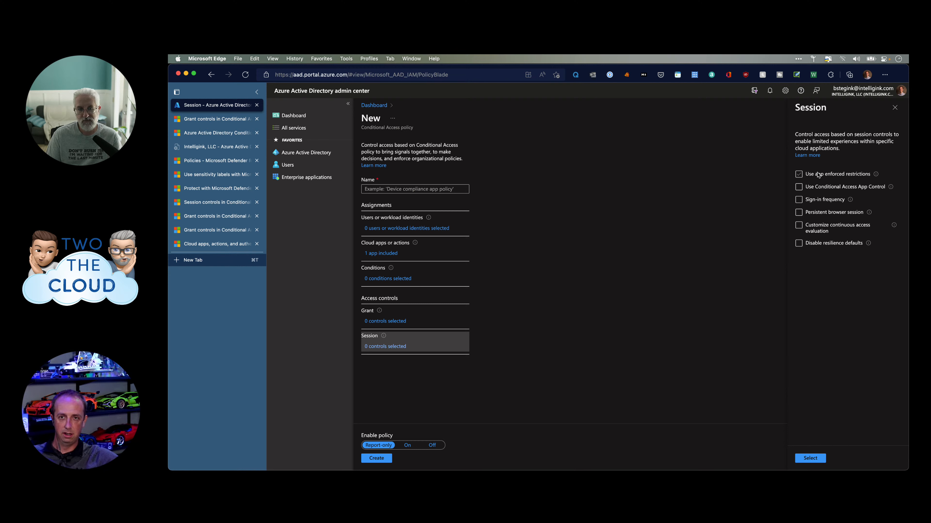
{"action": "left_click", "coordinate": [813, 187]}
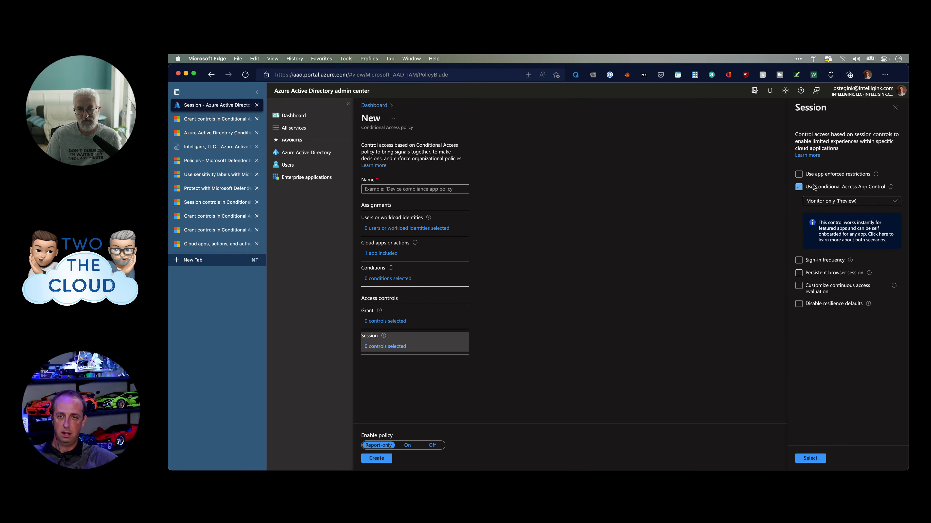
{"action": "left_click", "coordinate": [831, 206]}
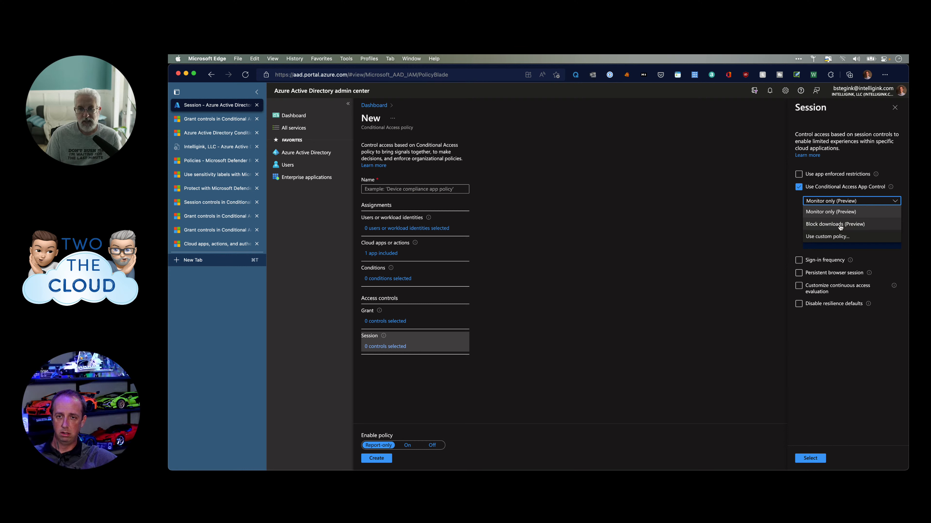
{"action": "left_click", "coordinate": [690, 218]}
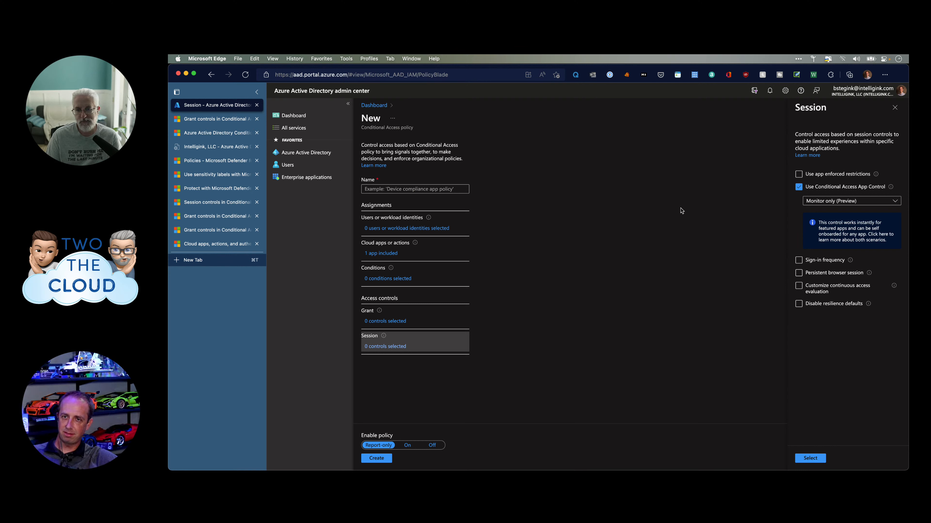
{"action": "left_click", "coordinate": [839, 203]}
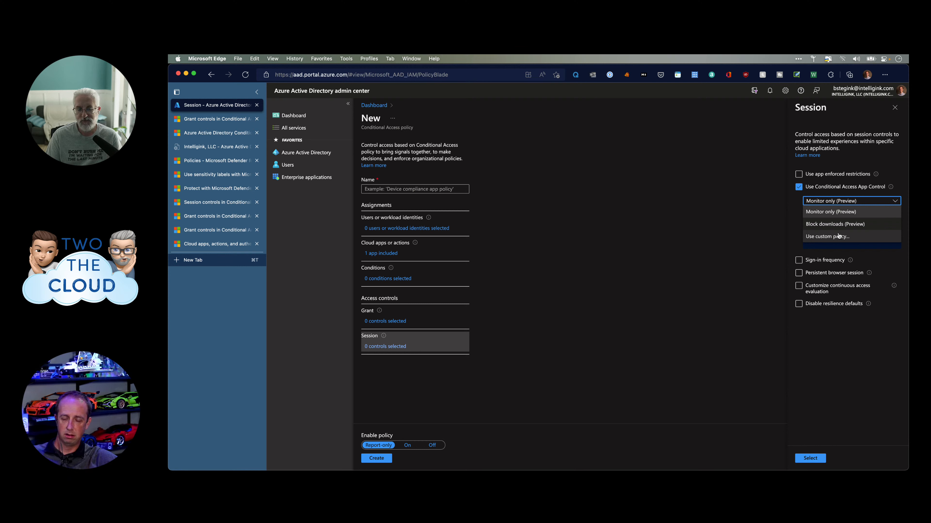
{"action": "left_click", "coordinate": [839, 236]}
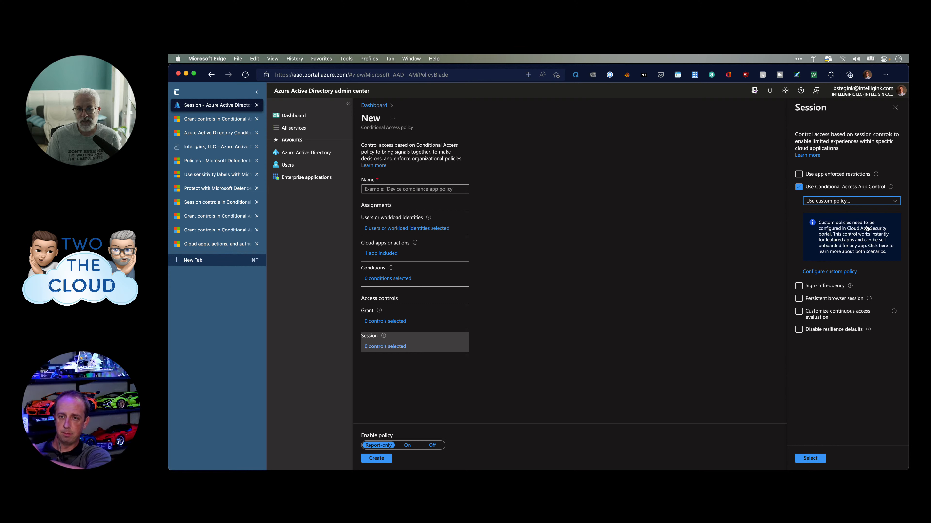
{"action": "left_click", "coordinate": [858, 206]}
{"action": "left_click", "coordinate": [858, 205]}
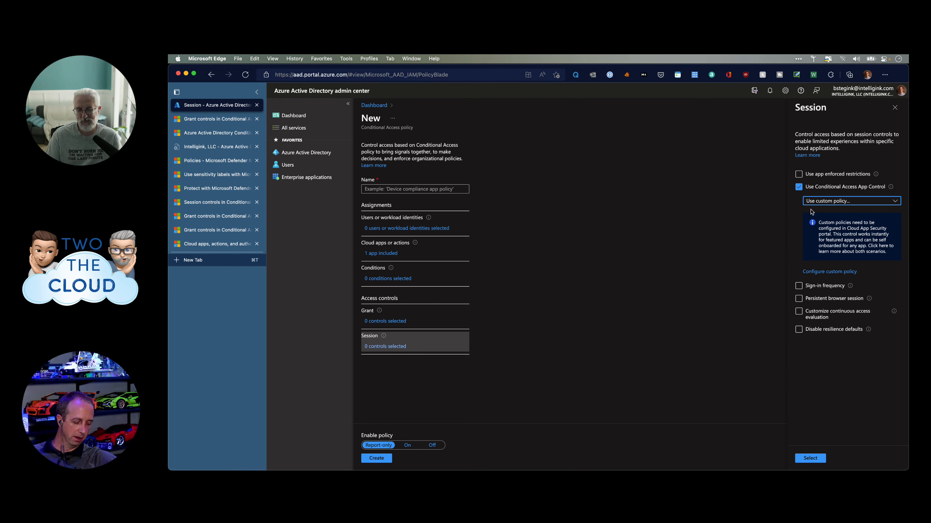
{"action": "left_click", "coordinate": [827, 202]}
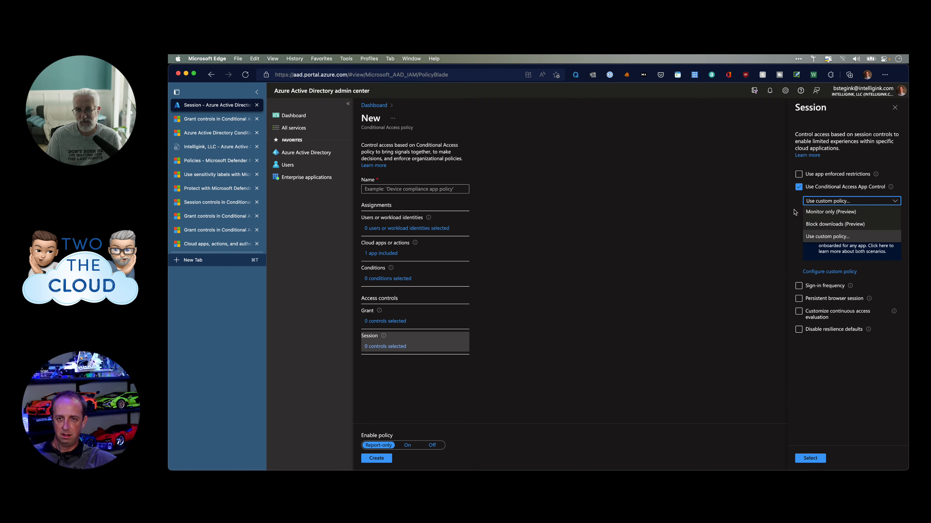
{"action": "left_click", "coordinate": [808, 225]}
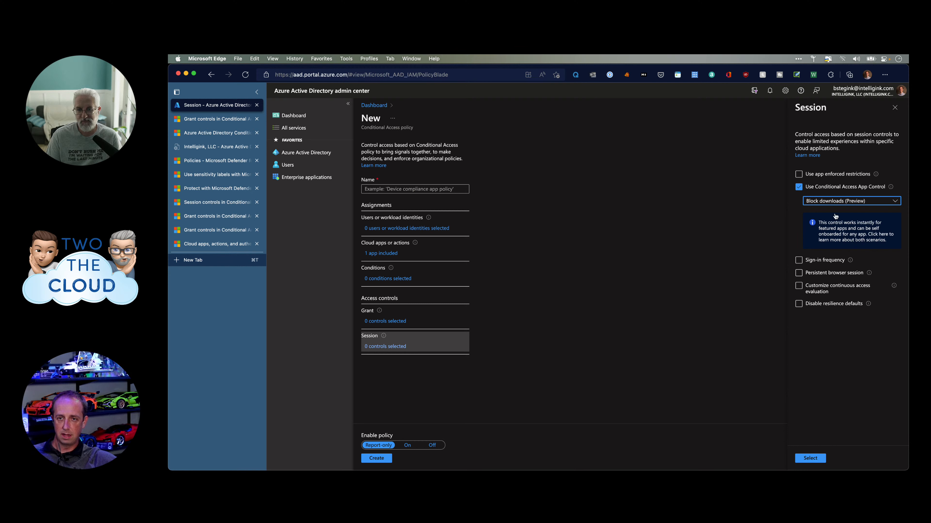
{"action": "left_click", "coordinate": [799, 187]}
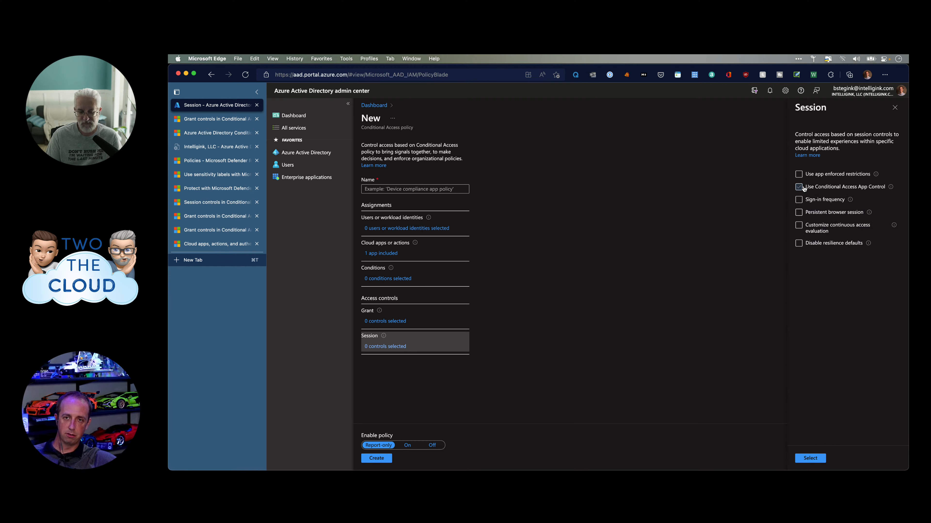
Enable sign-in frequency, view its Hours and Days units, and check persistent browser session.
{"action": "left_click", "coordinate": [798, 200]}
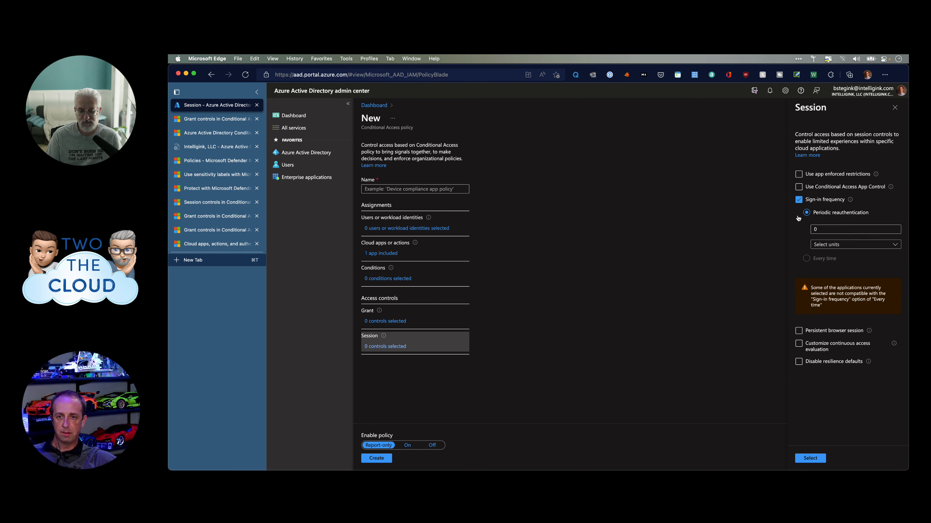
{"action": "left_click", "coordinate": [842, 245]}
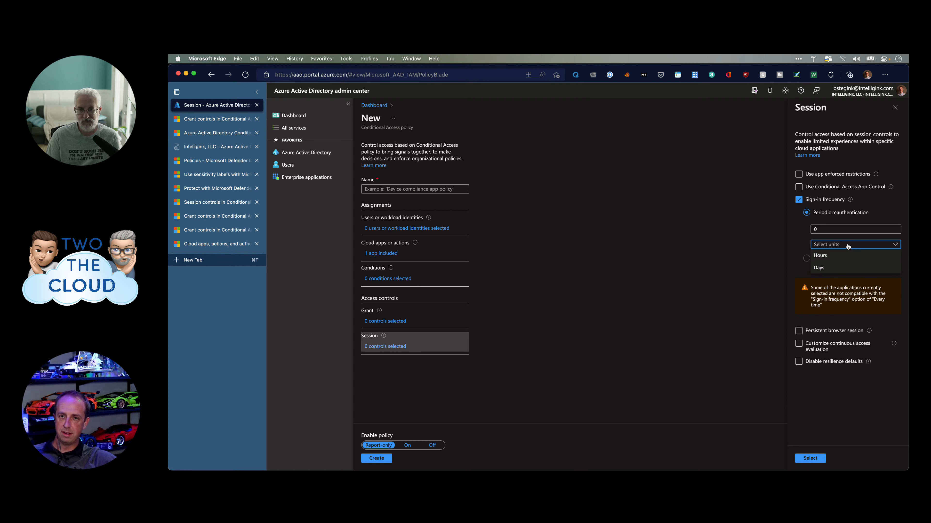
{"action": "left_click", "coordinate": [799, 201]}
{"action": "left_click", "coordinate": [799, 200]}
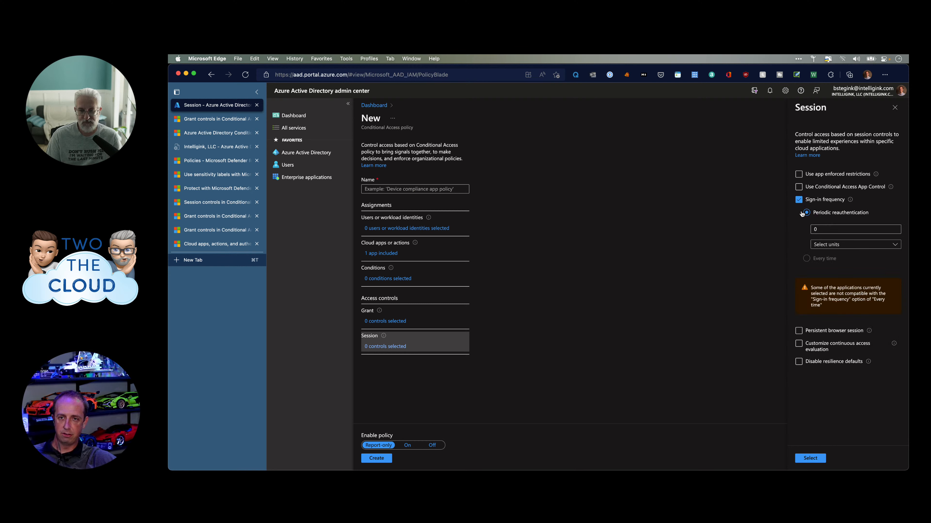
{"action": "left_click", "coordinate": [799, 331]}
Uncheck sign-in frequency and toggle Customize continuous access evaluation on, then off.
{"action": "left_click", "coordinate": [799, 205]}
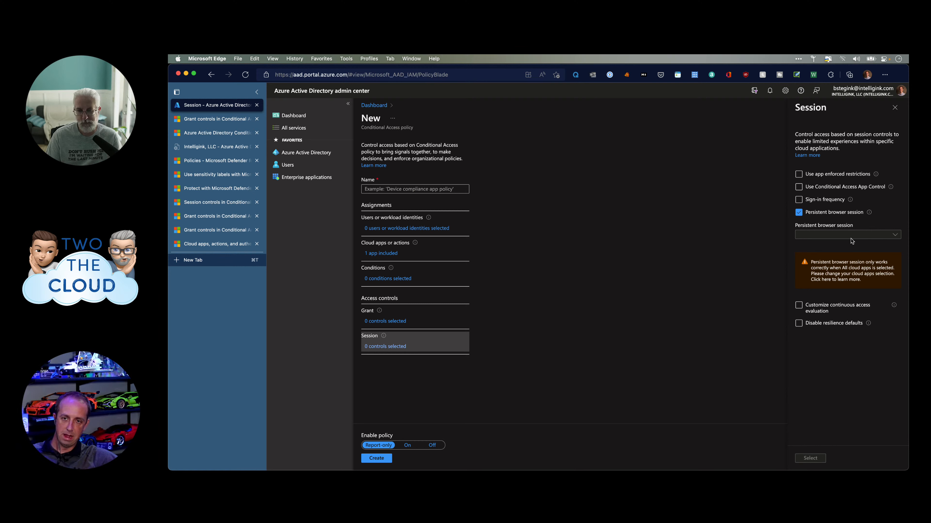
{"action": "left_click", "coordinate": [815, 311]}
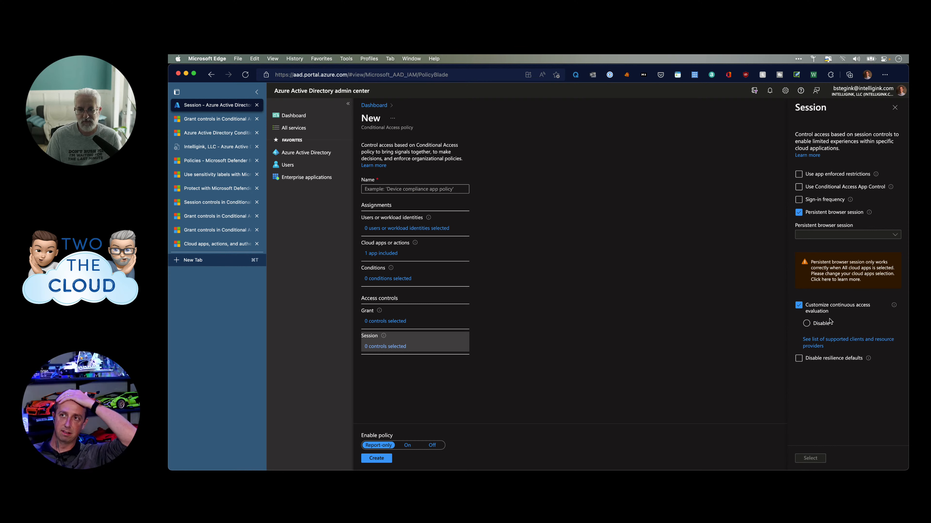
{"action": "left_click", "coordinate": [799, 307]}
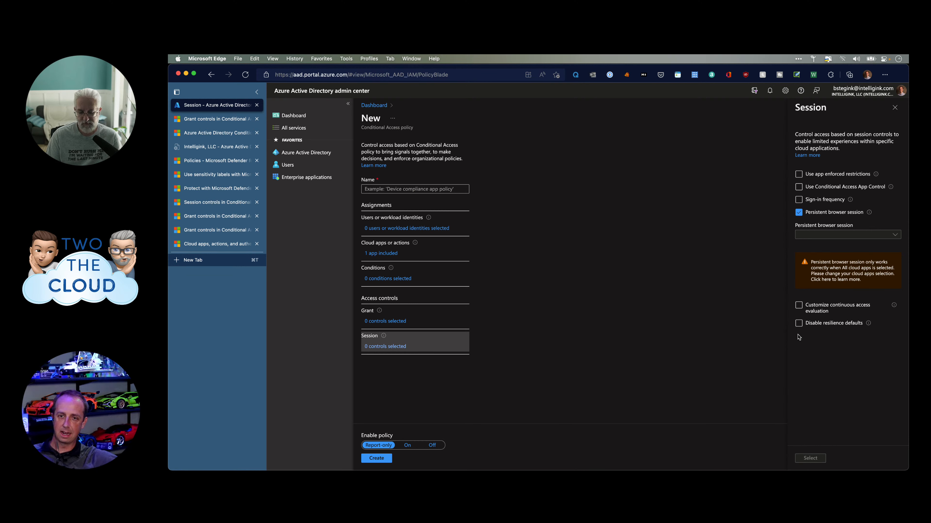
Check Disable resilience defaults, read its info tip, then uncheck it again.
{"action": "left_click", "coordinate": [798, 323]}
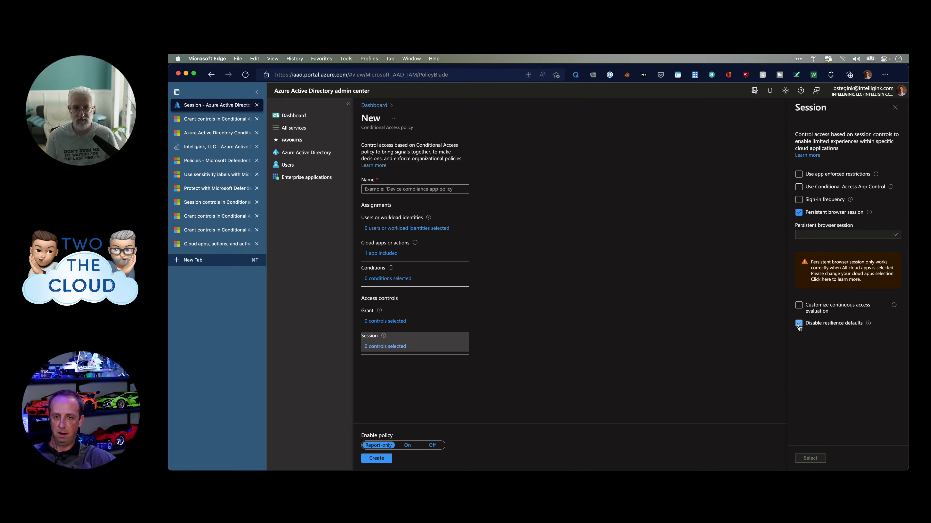
{"action": "mouse_move", "coordinate": [866, 323]}
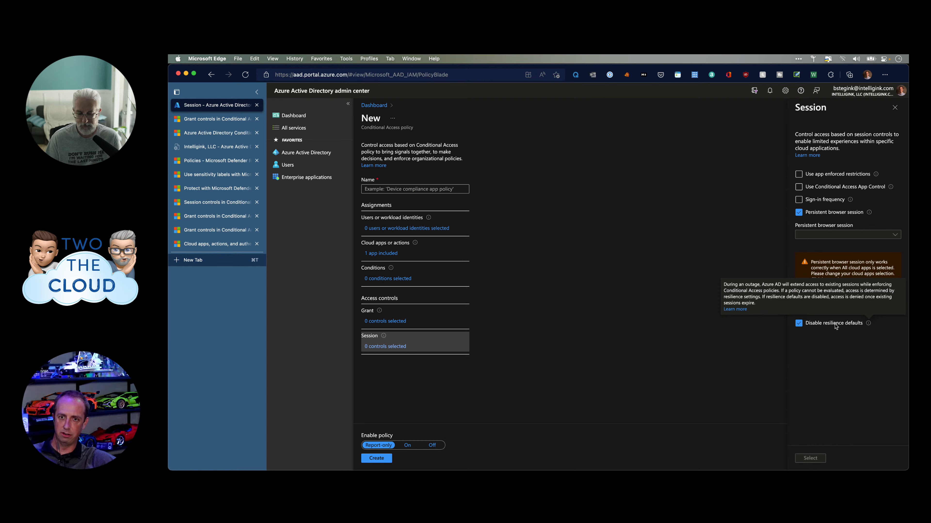
{"action": "left_click", "coordinate": [799, 324]}
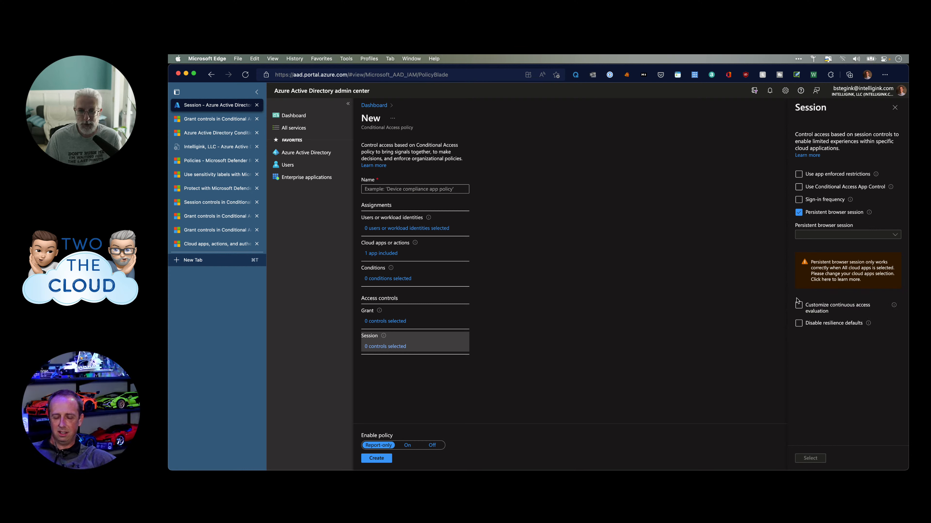
Uncheck persistent browser session, leaving every session control unset.
{"action": "left_click", "coordinate": [799, 212]}
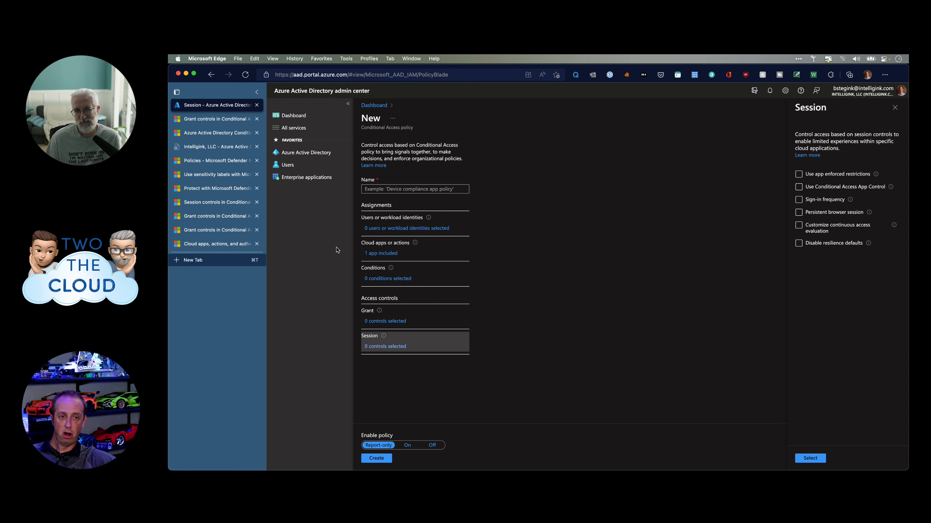
{"action": "mouse_move", "coordinate": [378, 308]}
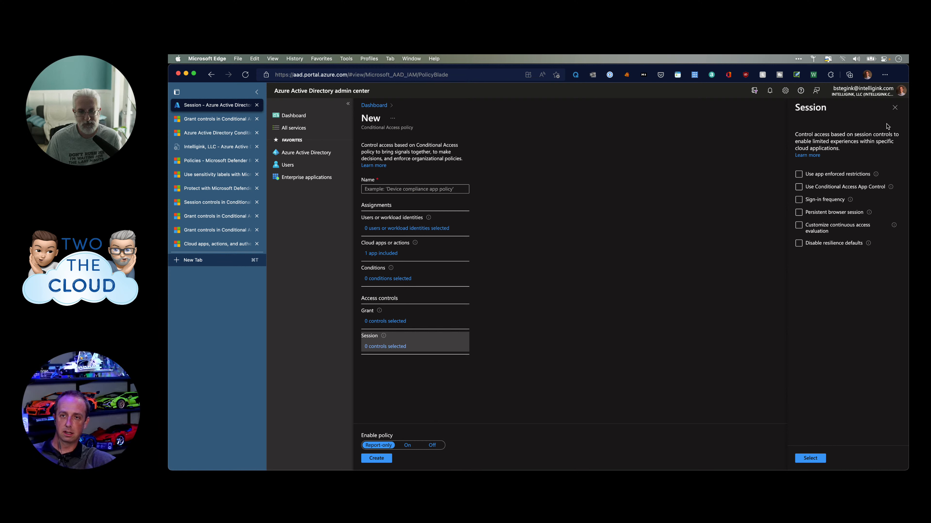
Discard the session edits and the new policy draft, then open the Azure Active Directory overview.
{"action": "left_click", "coordinate": [894, 108]}
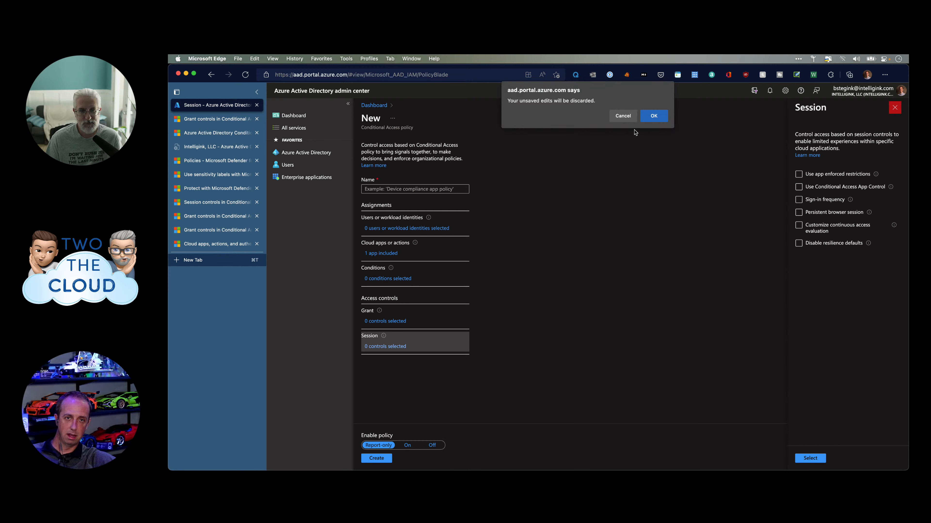
{"action": "left_click", "coordinate": [666, 118]}
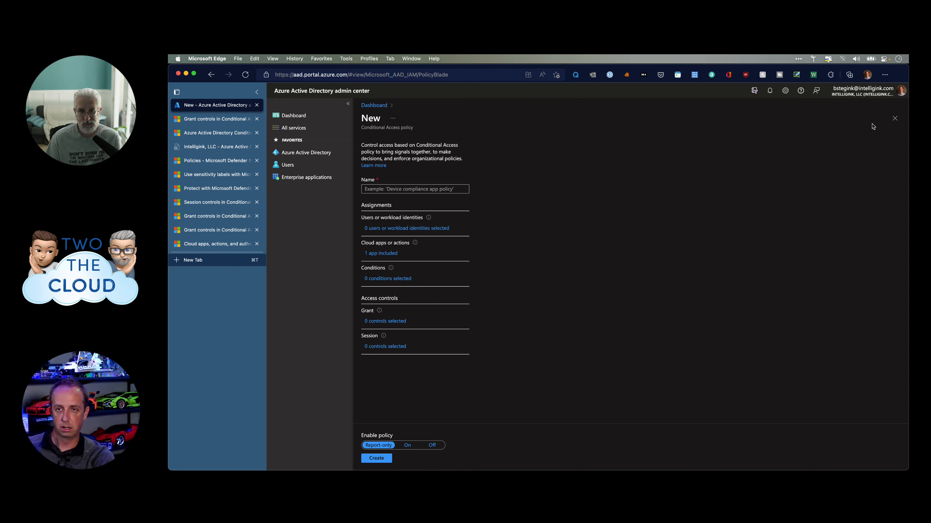
{"action": "left_click", "coordinate": [894, 119]}
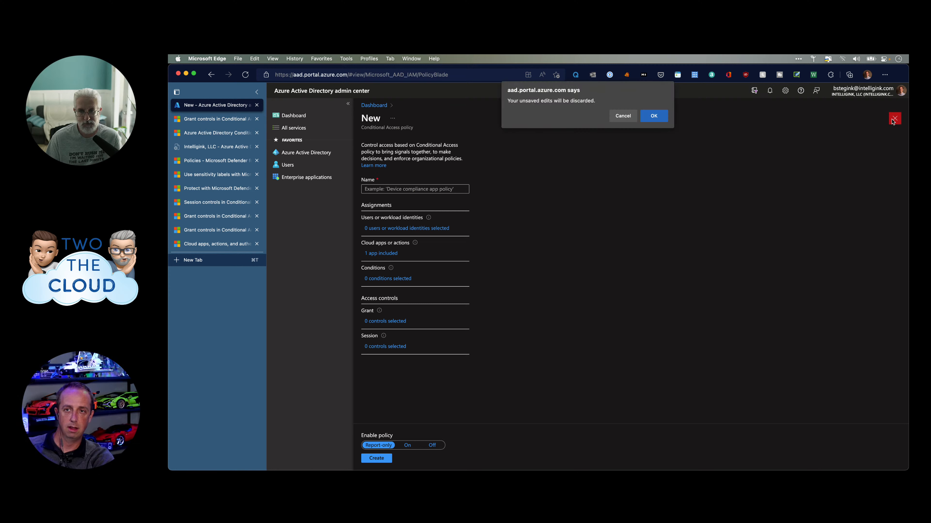
{"action": "left_click", "coordinate": [653, 116]}
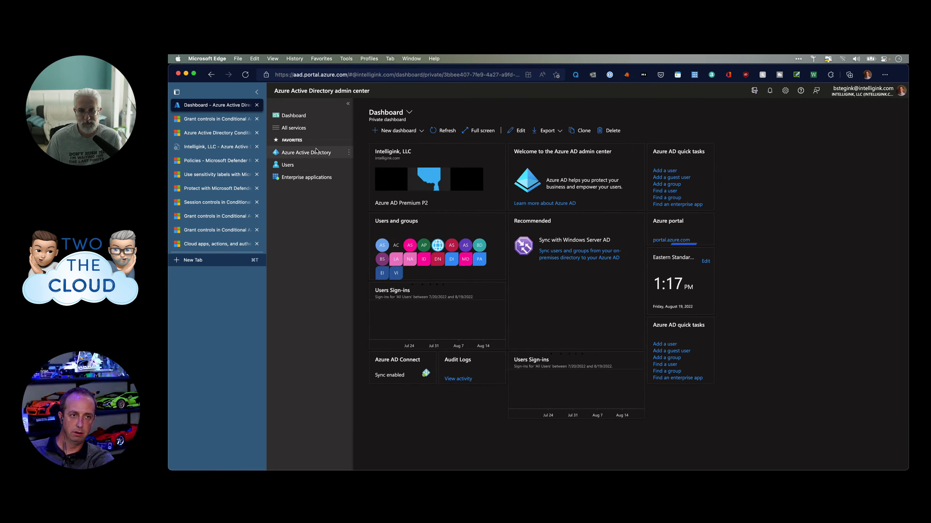
{"action": "left_click", "coordinate": [304, 153]}
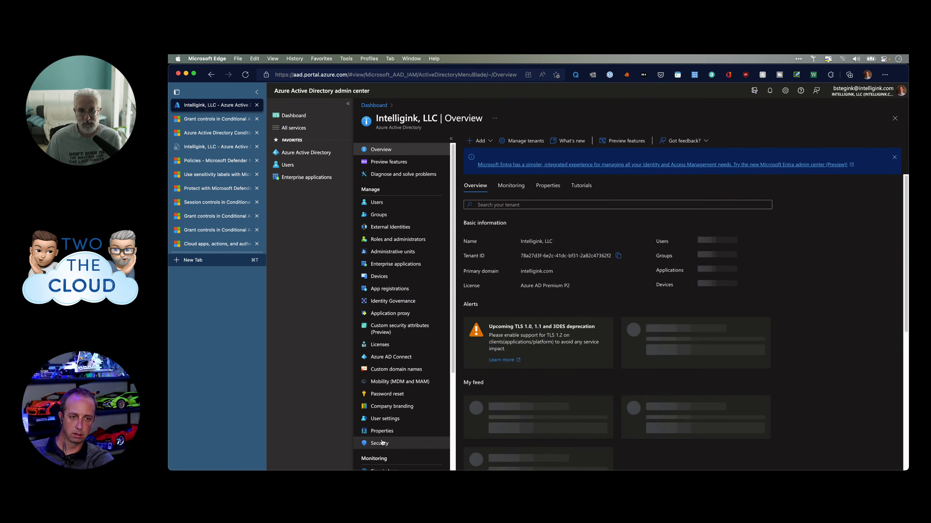
Go to Security > Conditional Access to list the tenant's 11 policies.
{"action": "left_click", "coordinate": [379, 443]}
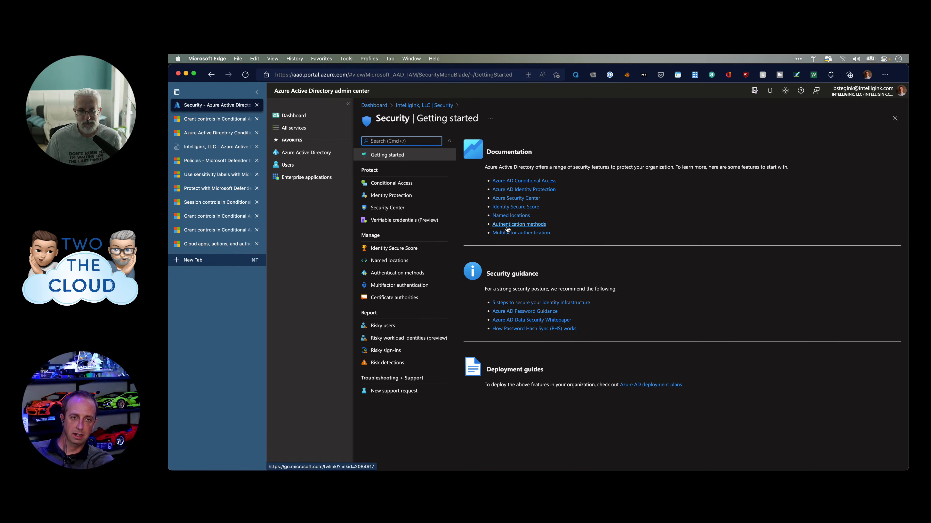
{"action": "left_click", "coordinate": [398, 183]}
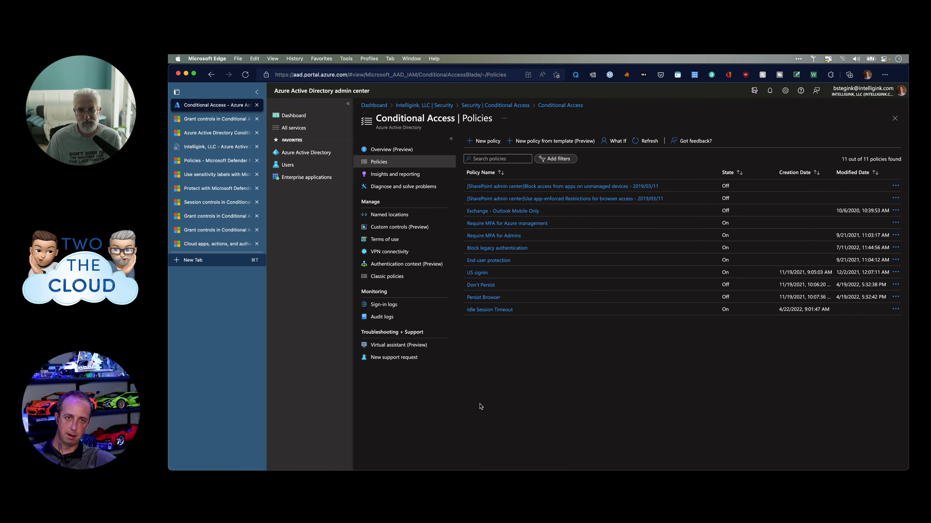
In What If, select the test user by searching their account name.
{"action": "left_click", "coordinate": [616, 142]}
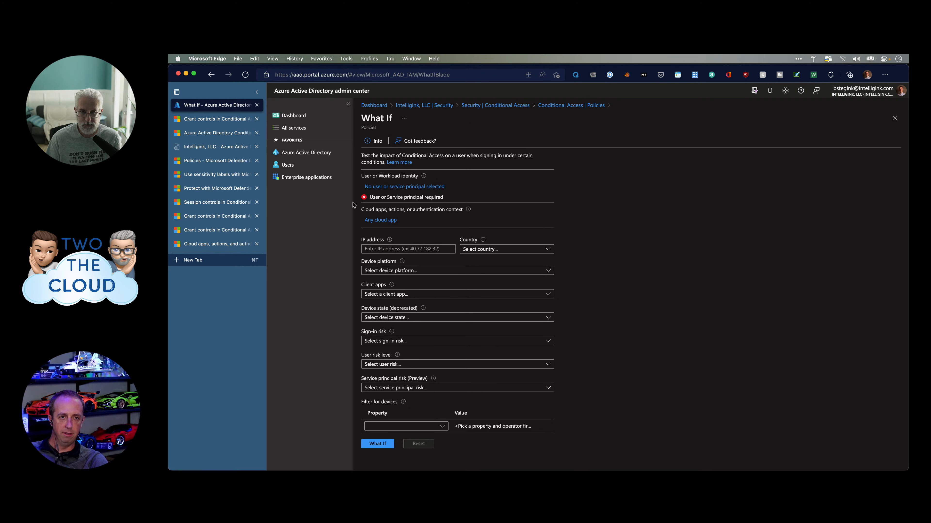
{"action": "left_click", "coordinate": [403, 187]}
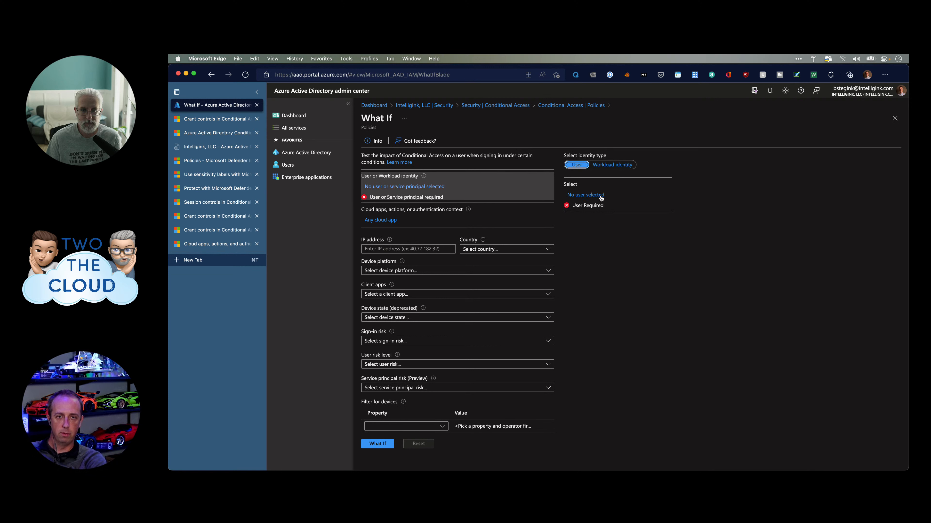
{"action": "left_click", "coordinate": [593, 201]}
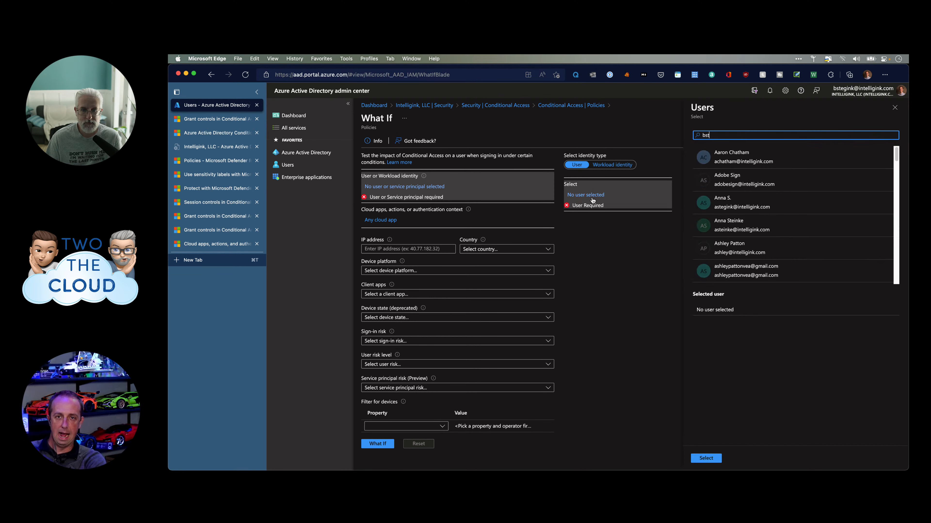
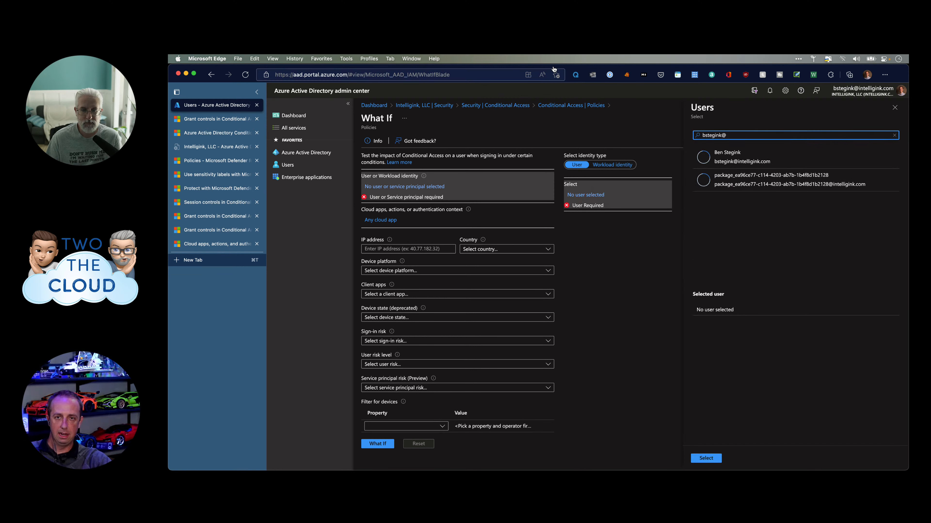
{"action": "left_click", "coordinate": [712, 158]}
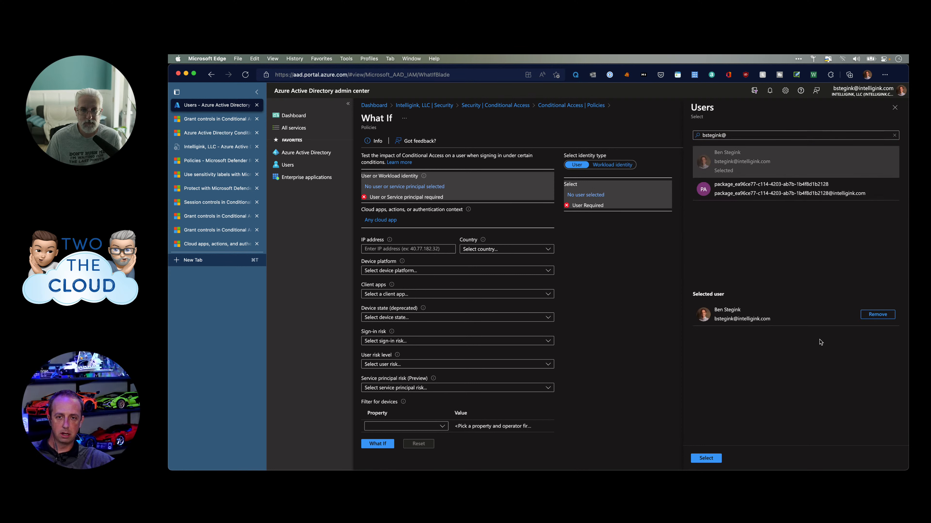
{"action": "left_click", "coordinate": [705, 458]}
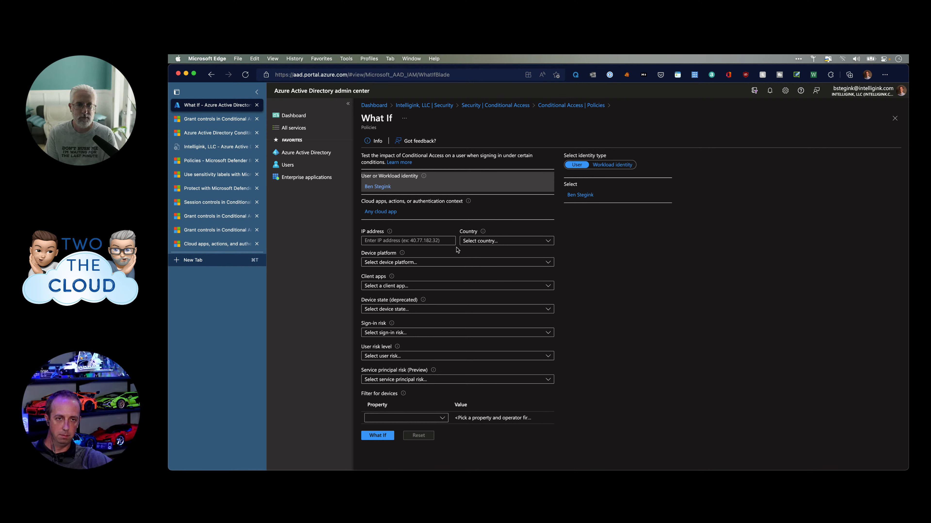
Set device platform to macOS and client app to Browser, leaving IP, country and device filter blank.
{"action": "left_click", "coordinate": [392, 241]}
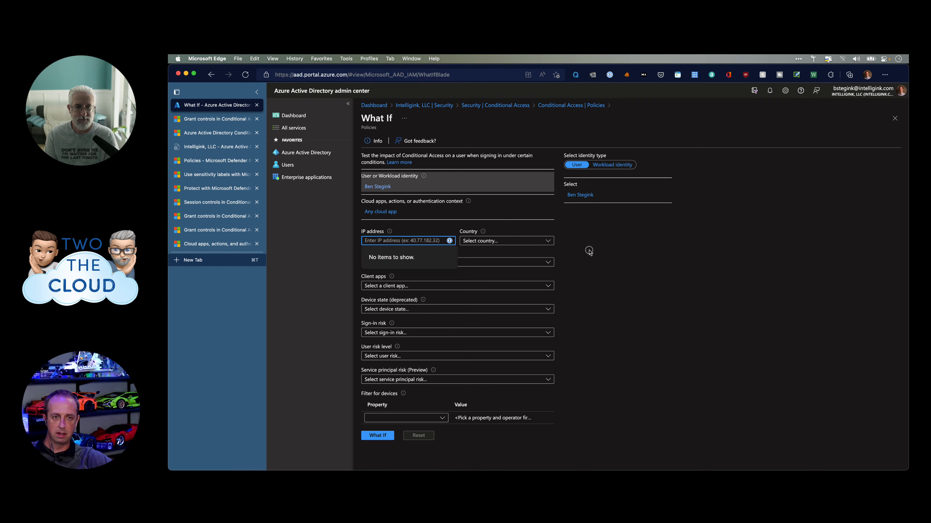
{"action": "left_click", "coordinate": [556, 261]}
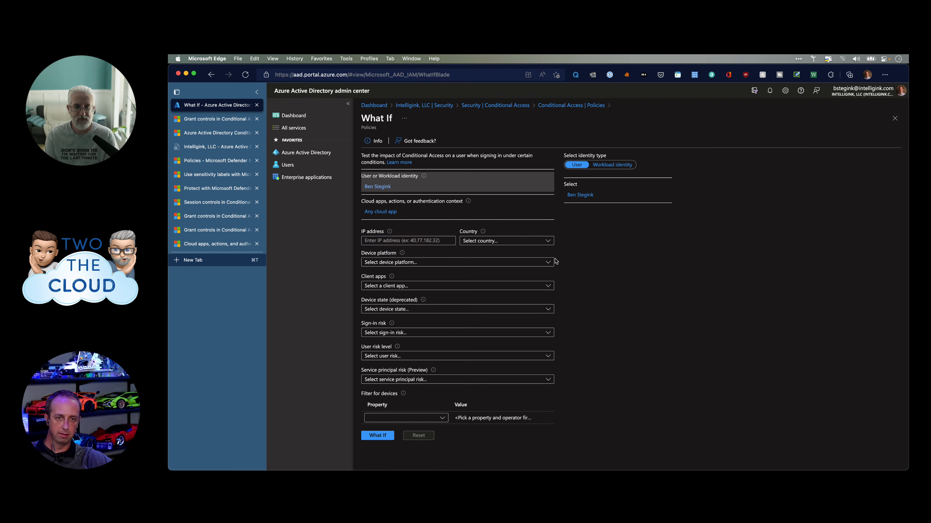
{"action": "left_click", "coordinate": [496, 244]}
{"action": "left_click", "coordinate": [701, 261]}
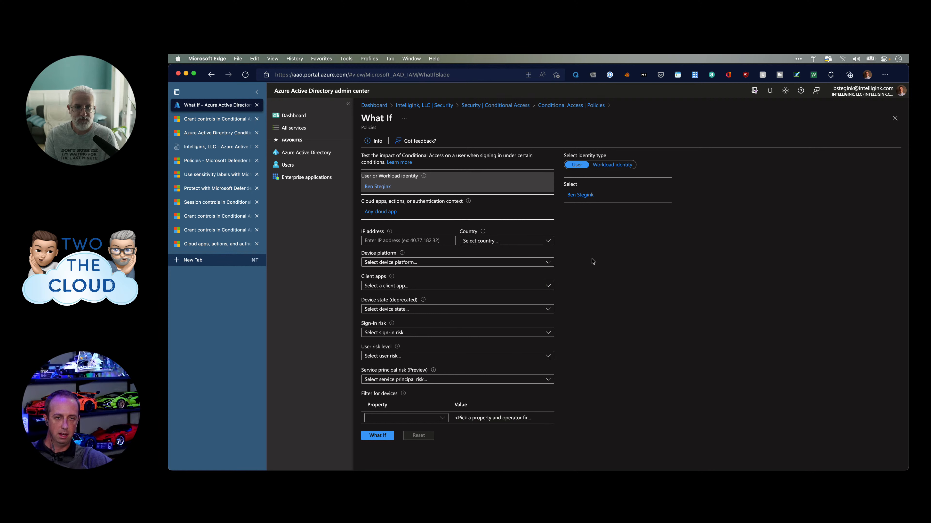
{"action": "left_click", "coordinate": [447, 264]}
{"action": "left_click", "coordinate": [381, 335]}
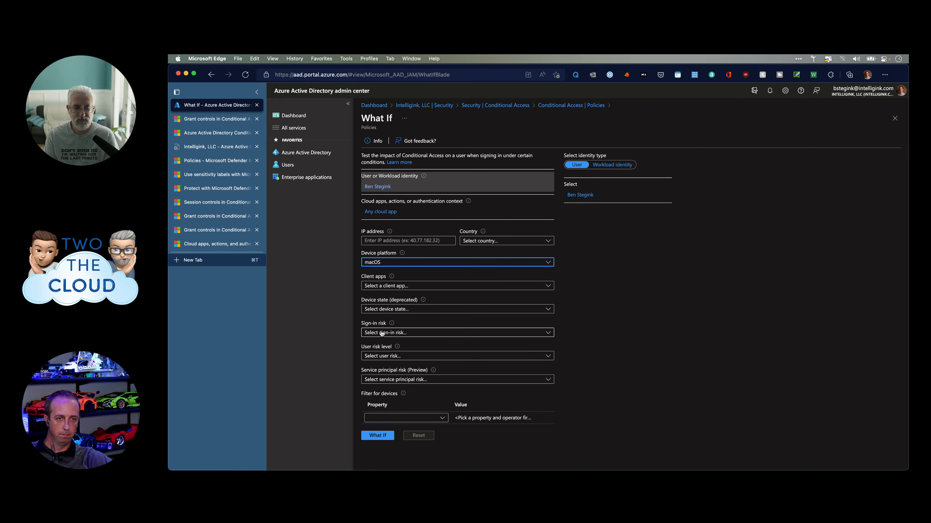
{"action": "left_click", "coordinate": [424, 288]}
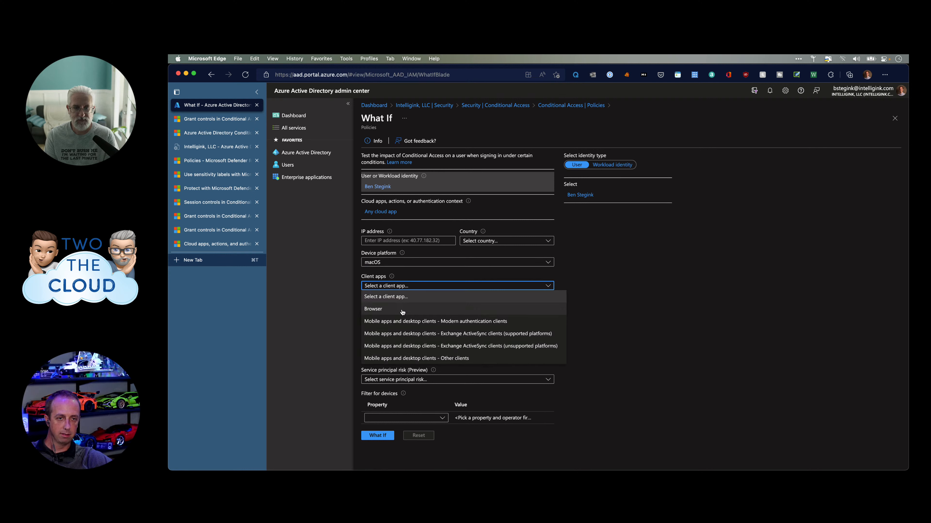
{"action": "left_click", "coordinate": [399, 313]}
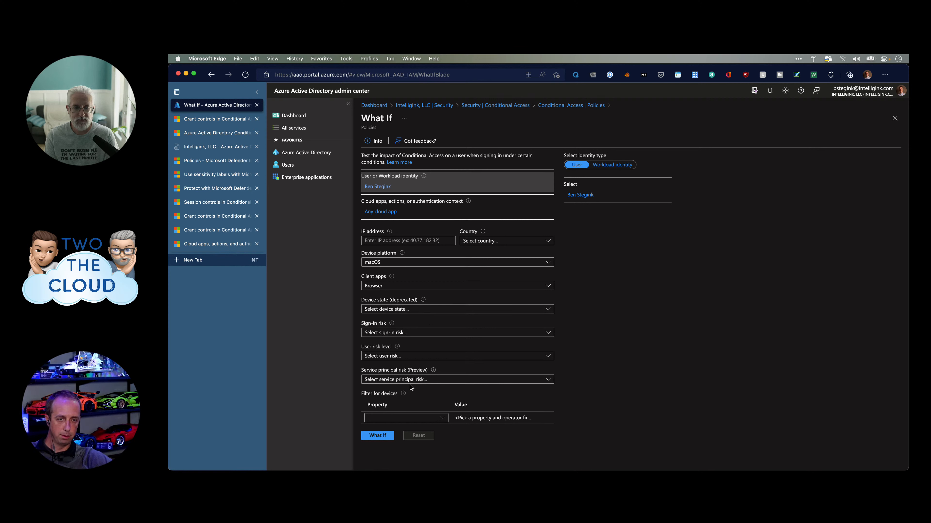
{"action": "left_click", "coordinate": [403, 423]}
{"action": "left_click", "coordinate": [628, 334]}
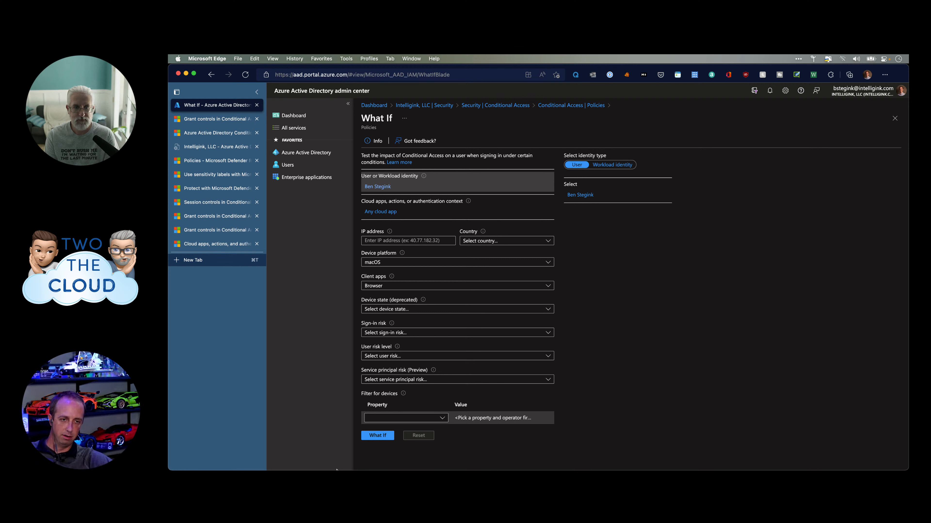
Run the What If evaluation, scroll through the results, then show the cloud app choices.
{"action": "left_click", "coordinate": [379, 436]}
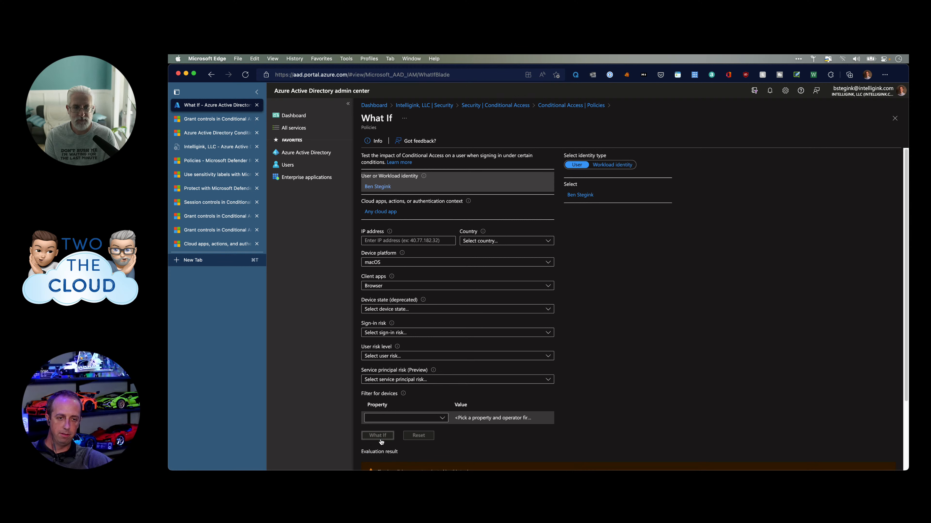
{"action": "scroll", "coordinate": [403, 403], "scroll_direction": "down", "scroll_amount": 3}
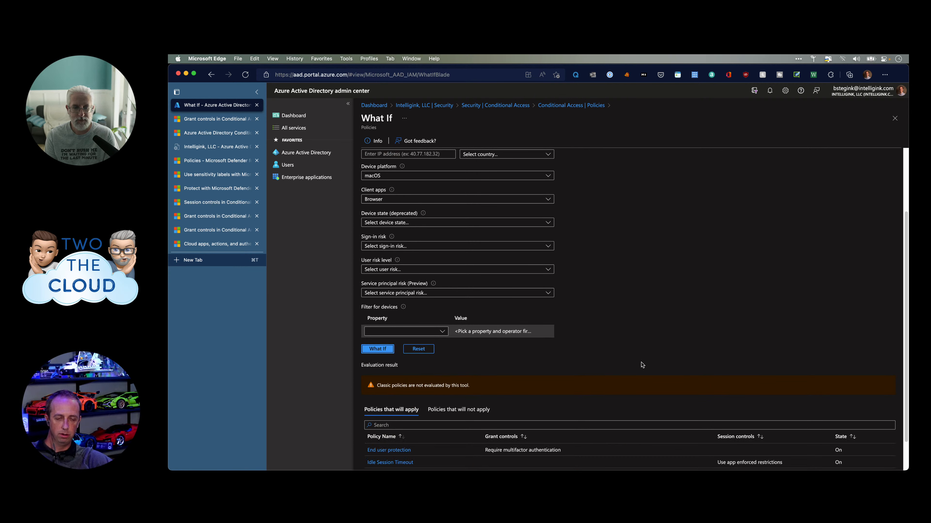
{"action": "scroll", "coordinate": [564, 400], "scroll_direction": "down", "scroll_amount": 2}
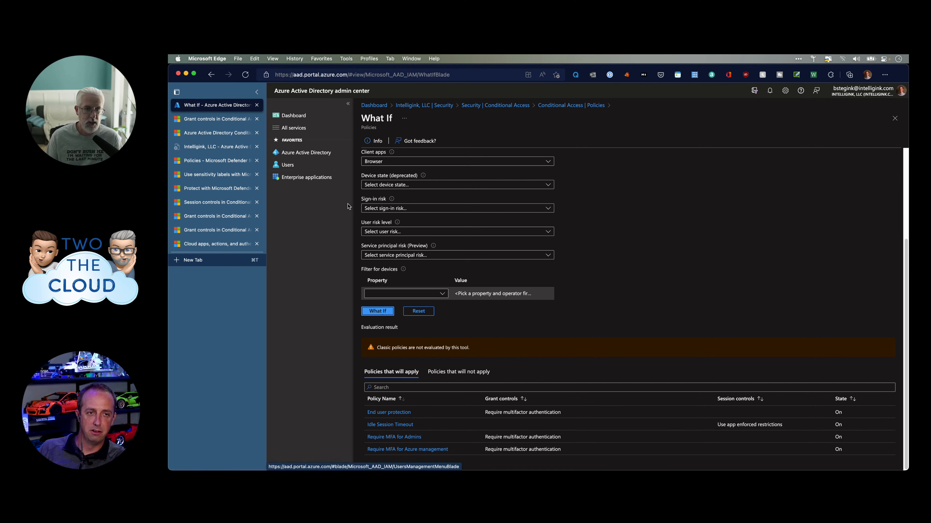
{"action": "scroll", "coordinate": [361, 216], "scroll_direction": "up", "scroll_amount": 1}
{"action": "scroll", "coordinate": [409, 228], "scroll_direction": "up", "scroll_amount": 3}
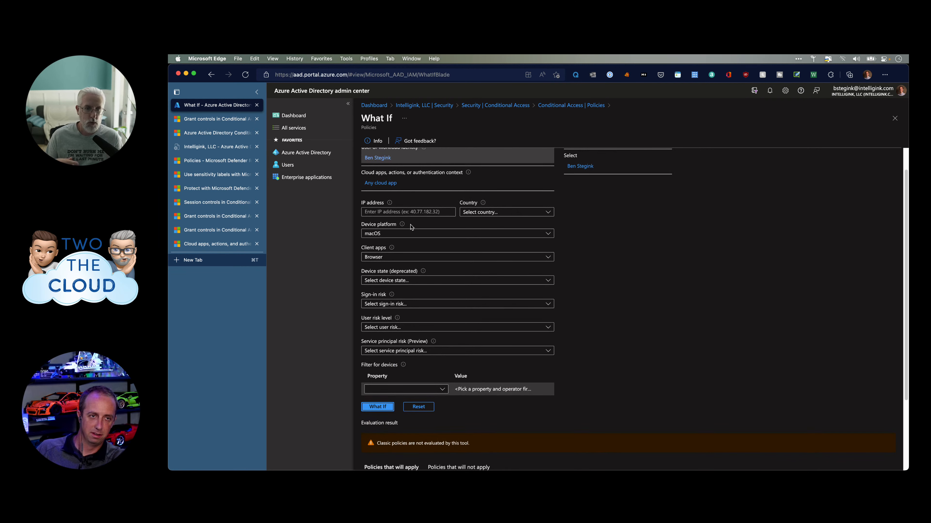
{"action": "scroll", "coordinate": [411, 227], "scroll_direction": "up", "scroll_amount": 1}
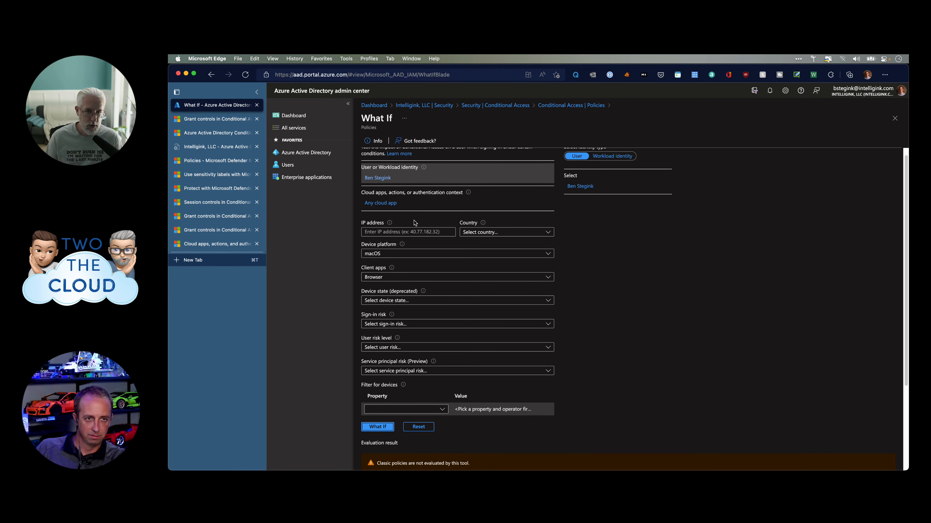
{"action": "scroll", "coordinate": [407, 218], "scroll_direction": "down", "scroll_amount": 1}
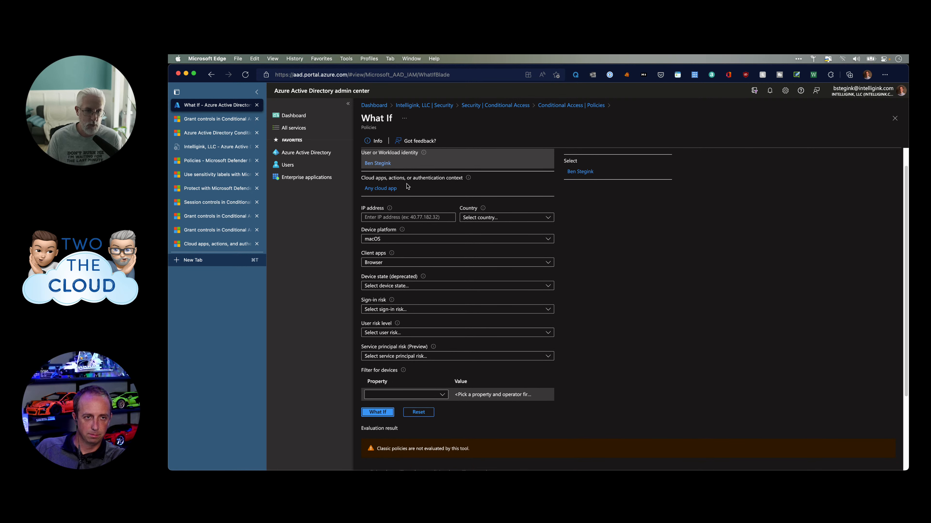
{"action": "left_click", "coordinate": [389, 188]}
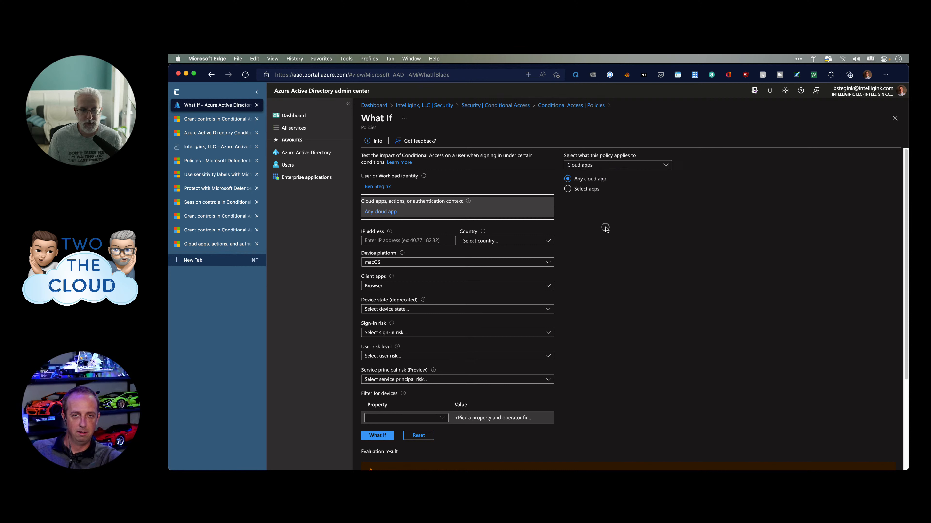
Search 'sharepoint' under Select apps and select Office 365 SharePoint Online as the tested app.
{"action": "left_click", "coordinate": [576, 189]}
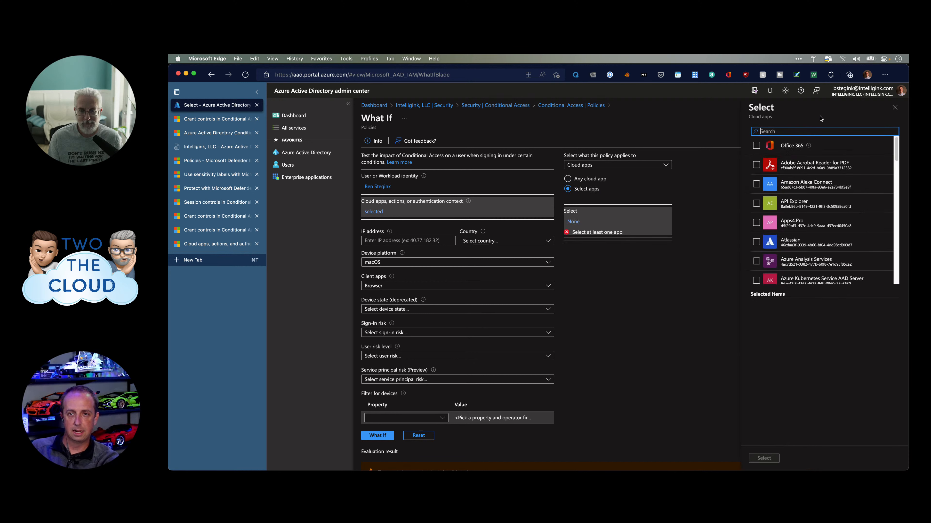
{"action": "type", "text": "shpare"}
{"action": "key", "text": "BackSpace"}
{"action": "key", "text": "BackSpace"}
{"action": "key", "text": "BackSpace"}
{"action": "key", "text": "BackSpace"}
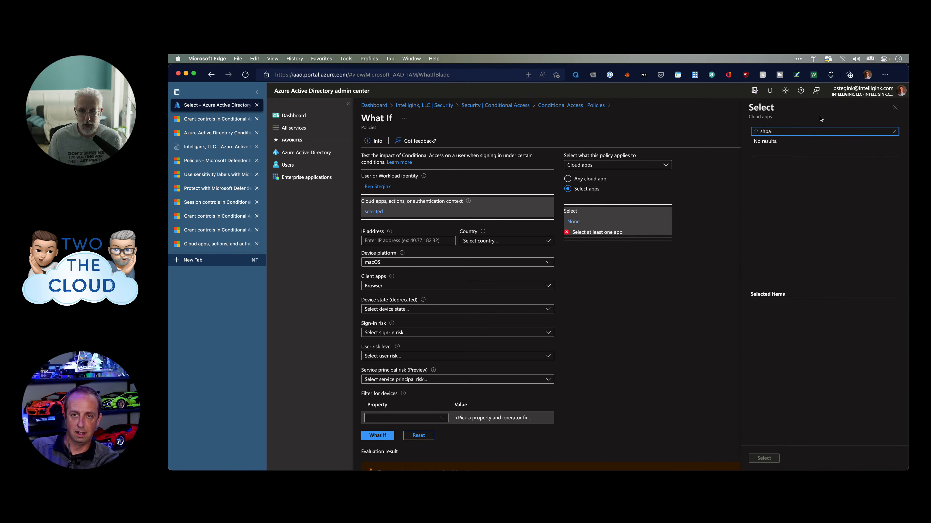
{"action": "type", "text": "arepoint"}
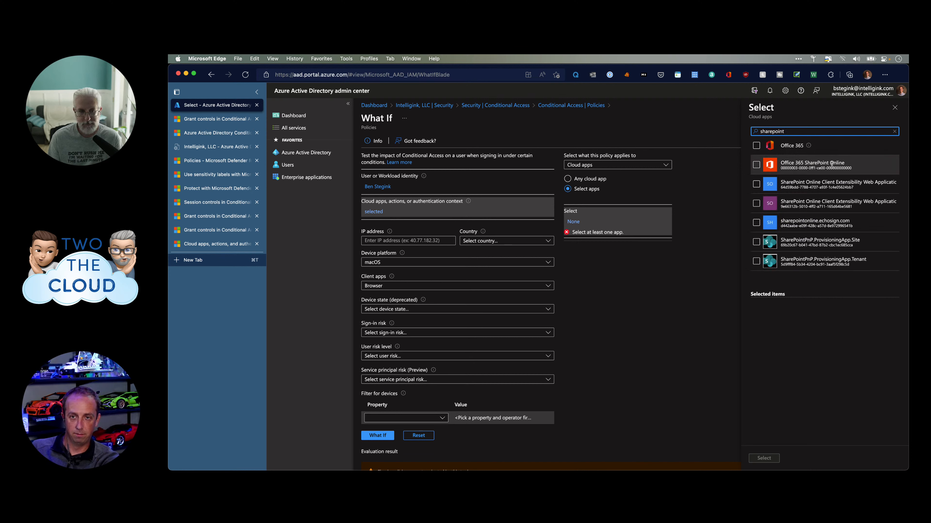
{"action": "left_click", "coordinate": [756, 164]}
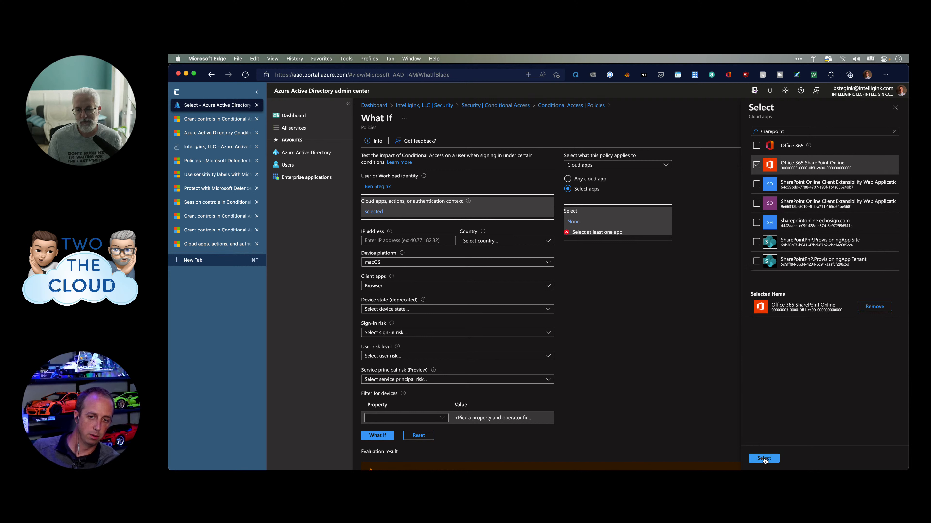
{"action": "left_click", "coordinate": [764, 458]}
{"action": "scroll", "coordinate": [586, 363], "scroll_direction": "down", "scroll_amount": 3}
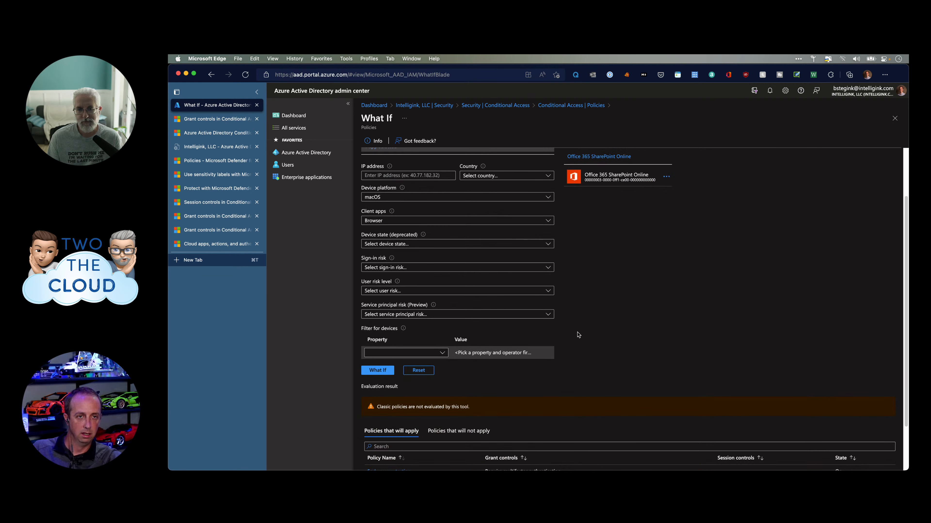
{"action": "scroll", "coordinate": [578, 334], "scroll_direction": "down", "scroll_amount": 2}
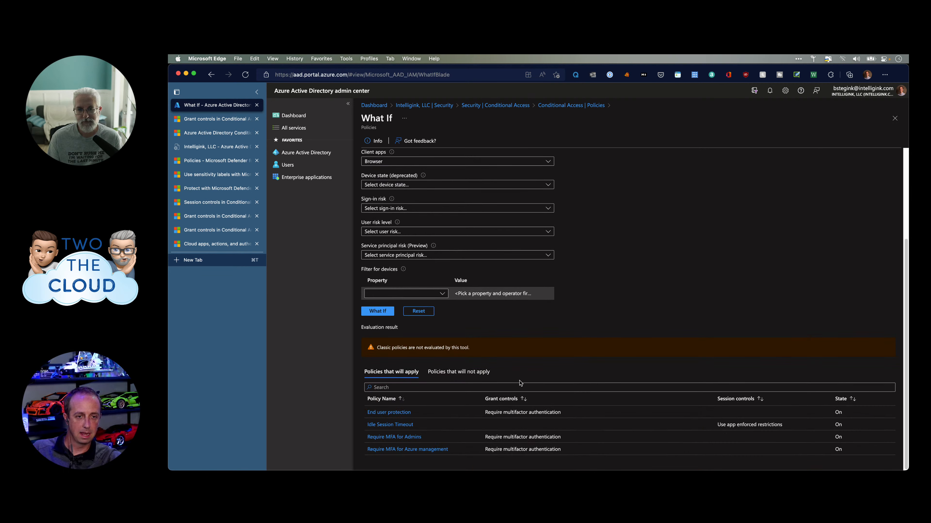
Run What If, review the policies that will not apply, then the three that will apply.
{"action": "left_click", "coordinate": [379, 314]}
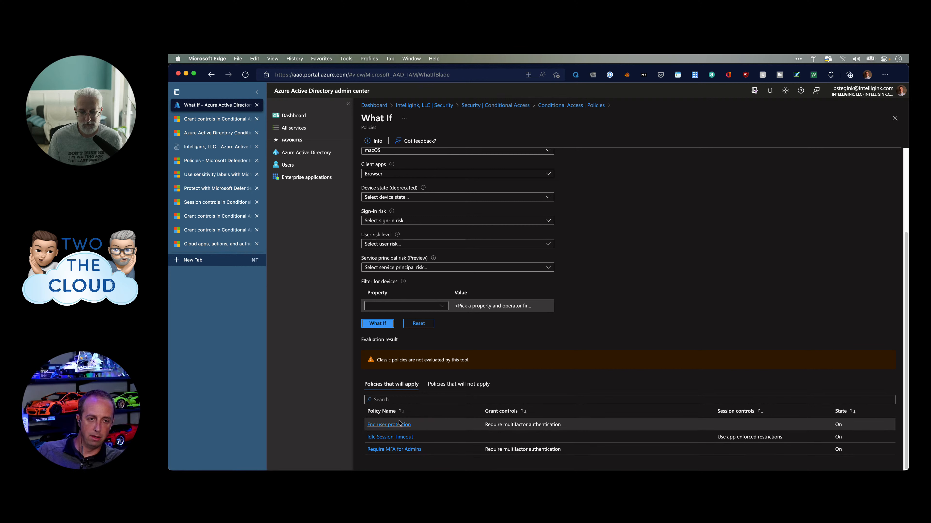
{"action": "left_click", "coordinate": [433, 391]}
{"action": "scroll", "coordinate": [594, 362], "scroll_direction": "down", "scroll_amount": 3}
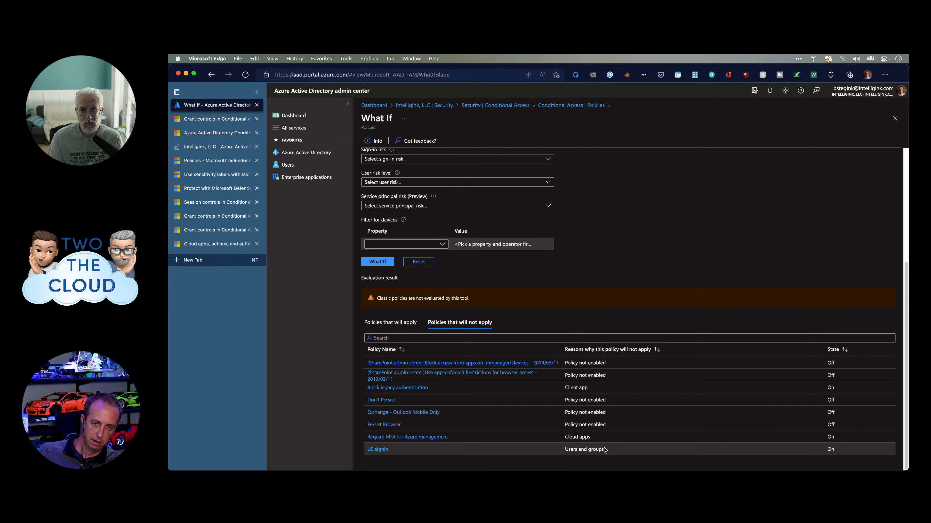
{"action": "scroll", "coordinate": [543, 410], "scroll_direction": "up", "scroll_amount": 1}
{"action": "scroll", "coordinate": [546, 408], "scroll_direction": "down", "scroll_amount": 1}
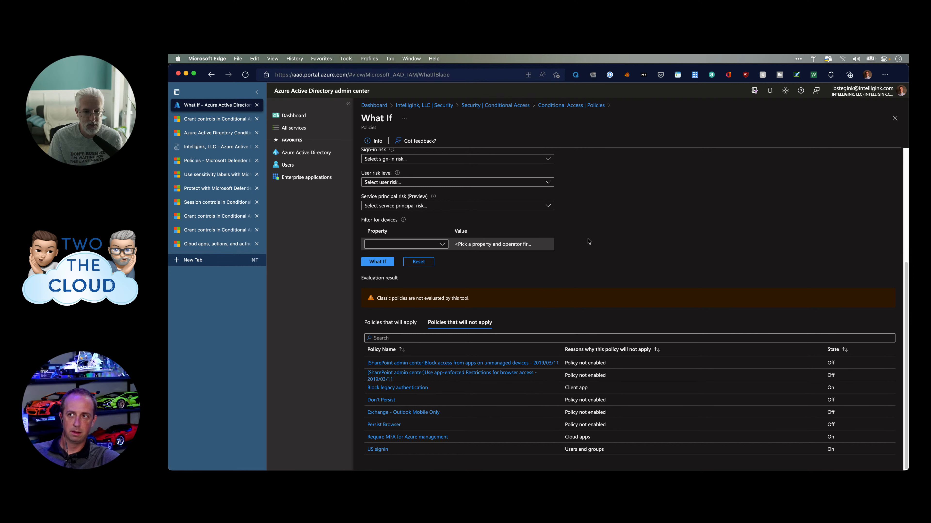
{"action": "scroll", "coordinate": [588, 241], "scroll_direction": "up", "scroll_amount": 2}
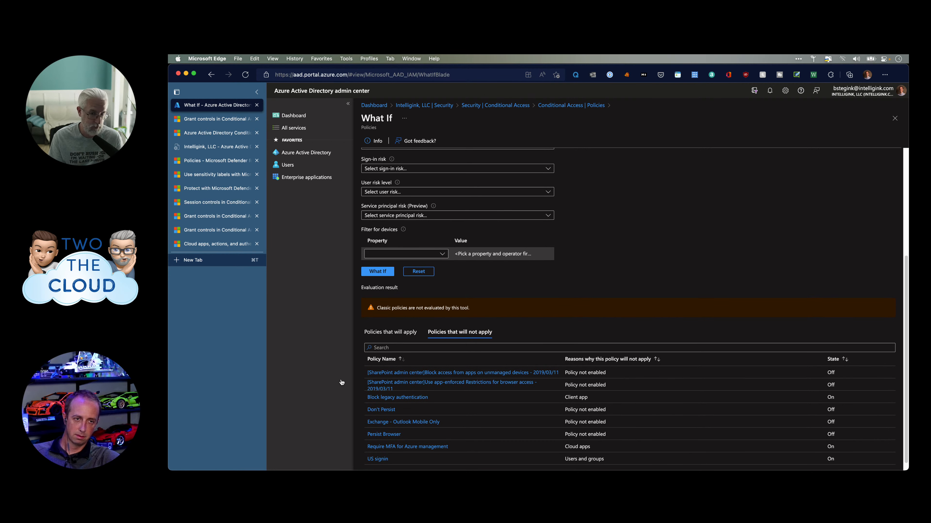
{"action": "left_click", "coordinate": [403, 334]}
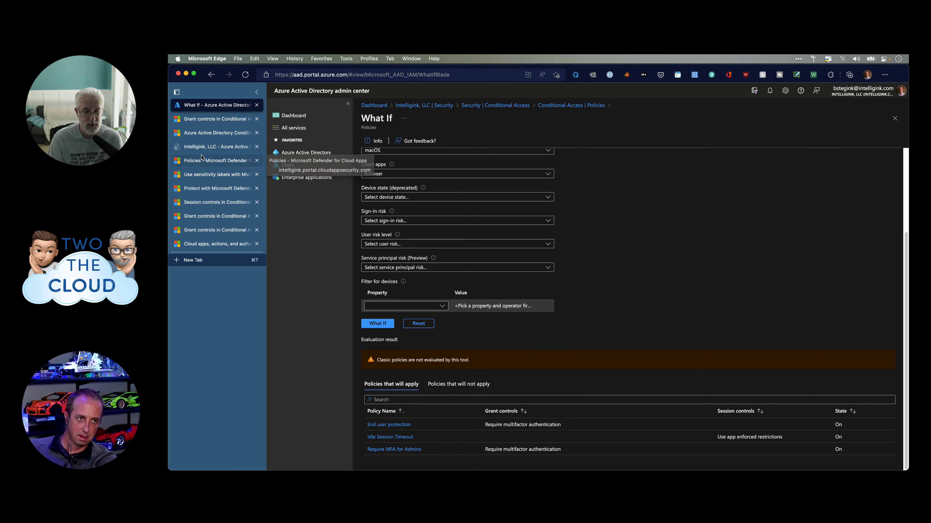
Read the 'Common Conditional Access policies' docs article with Overview expanded, then return to What If.
{"action": "left_click", "coordinate": [207, 123]}
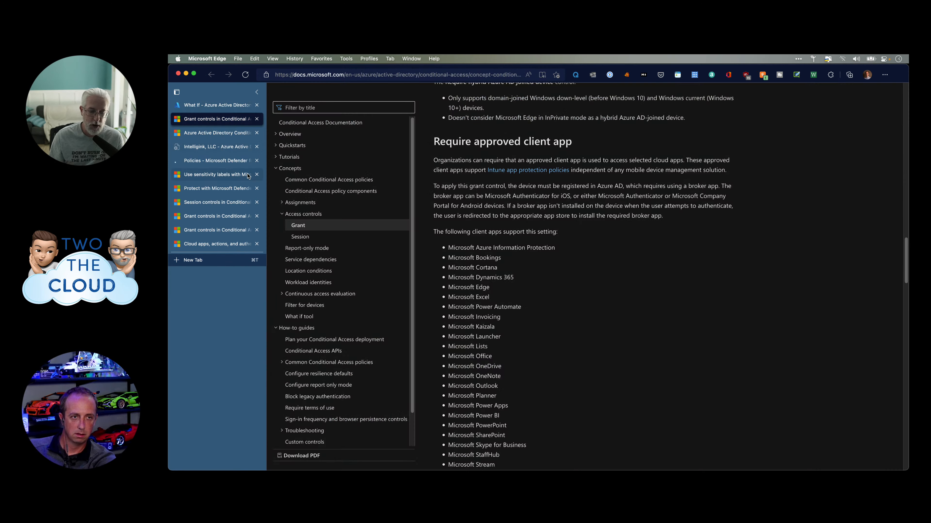
{"action": "left_click", "coordinate": [324, 180]}
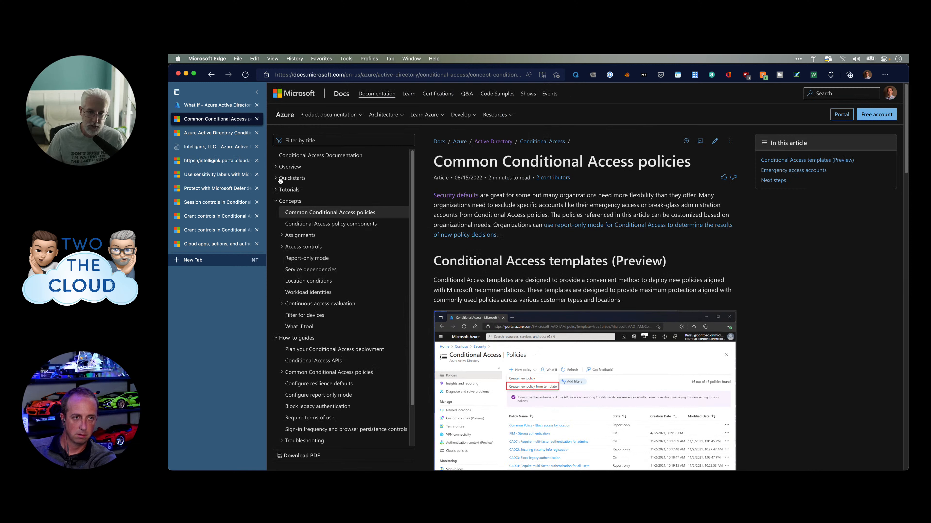
{"action": "left_click", "coordinate": [286, 167]}
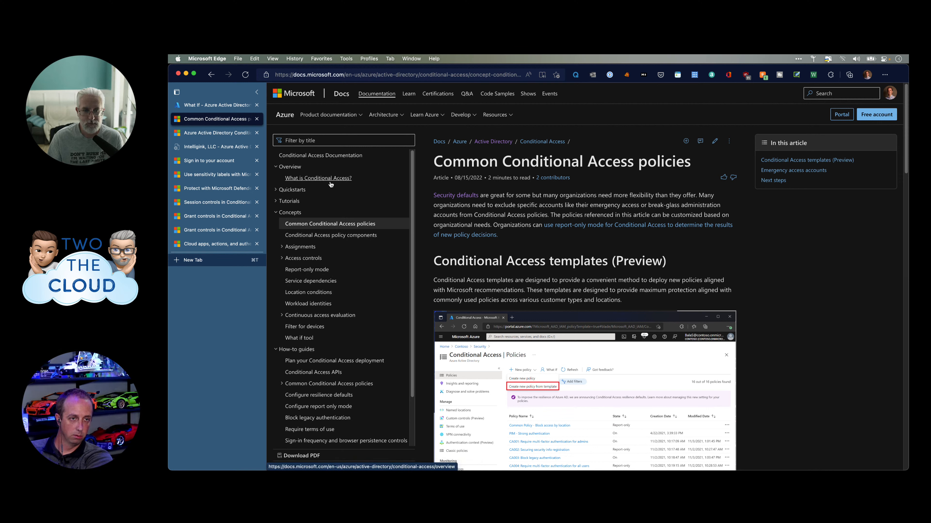
{"action": "scroll", "coordinate": [305, 328], "scroll_direction": "down", "scroll_amount": 3}
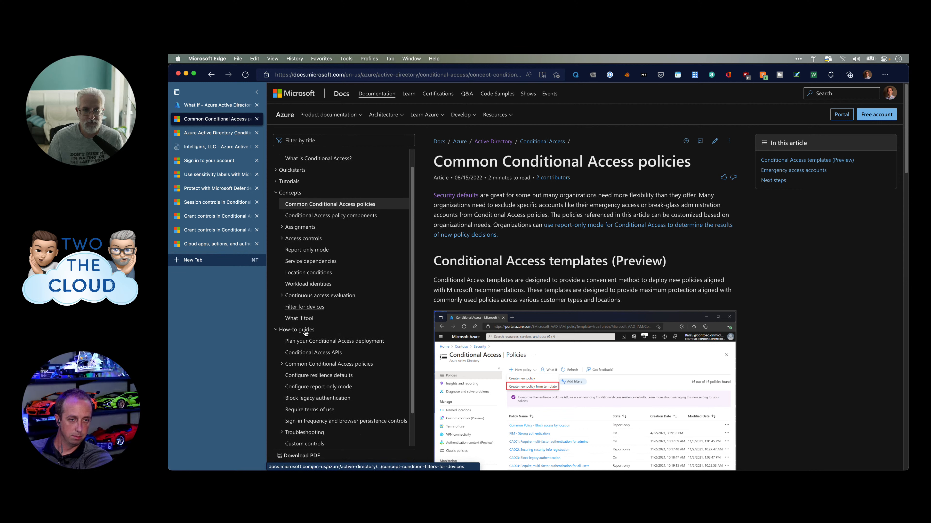
{"action": "scroll", "coordinate": [305, 330], "scroll_direction": "up", "scroll_amount": 3}
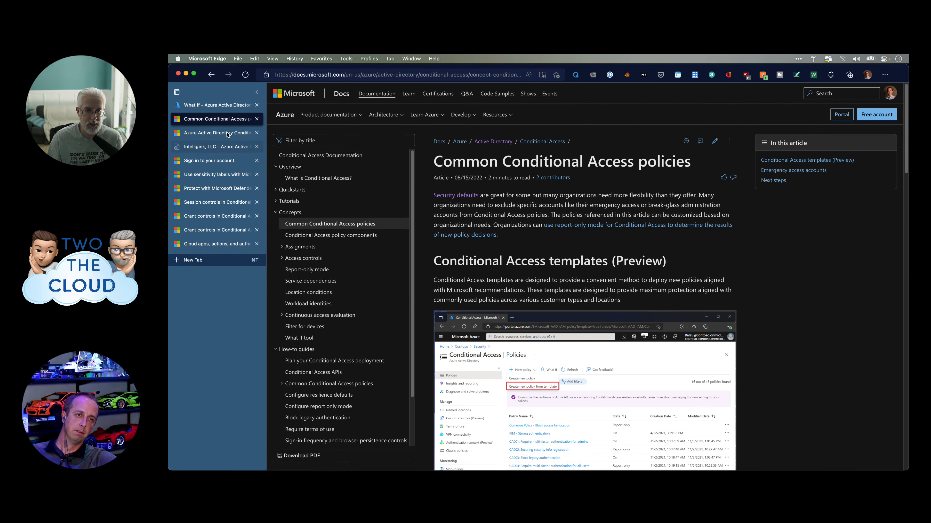
{"action": "left_click", "coordinate": [229, 106]}
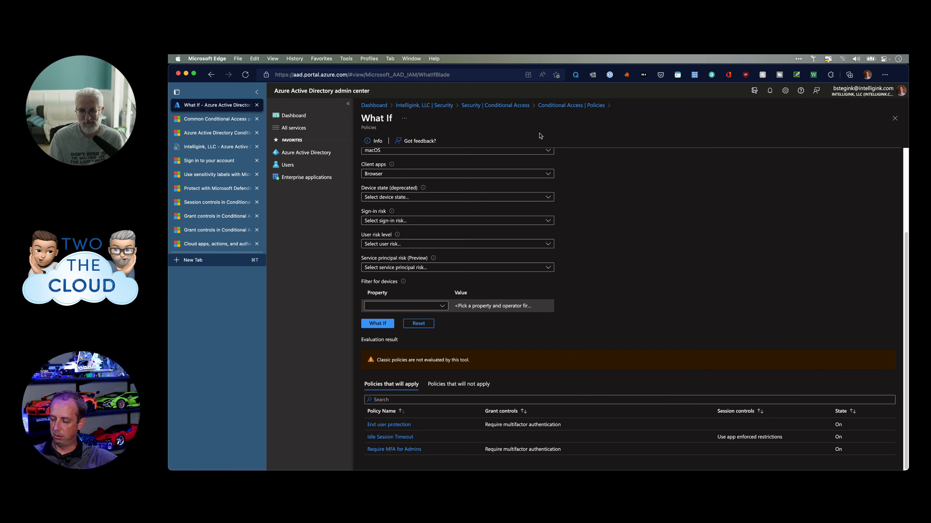
Return to the Conditional Access policies list, discard What If edits, and open Authentication context (Preview).
{"action": "scroll", "coordinate": [462, 203], "scroll_direction": "up", "scroll_amount": 3}
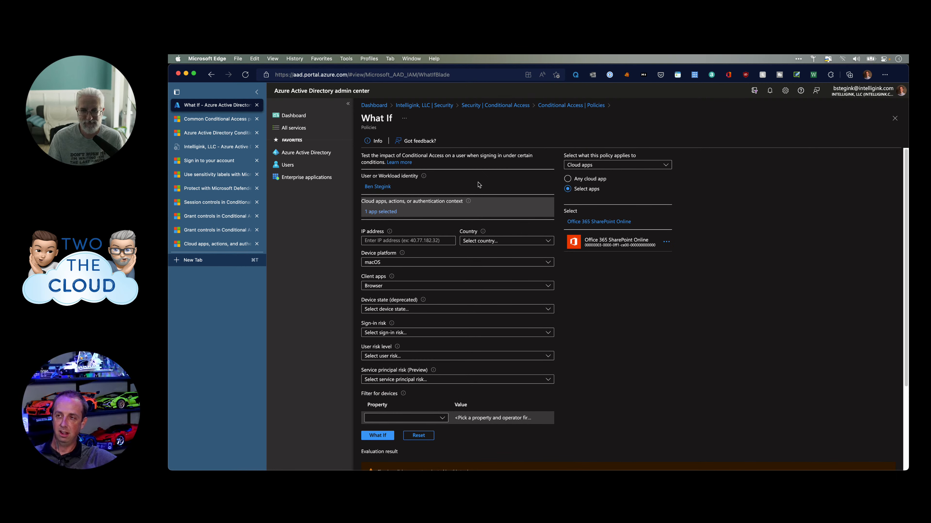
{"action": "left_click", "coordinate": [545, 108]}
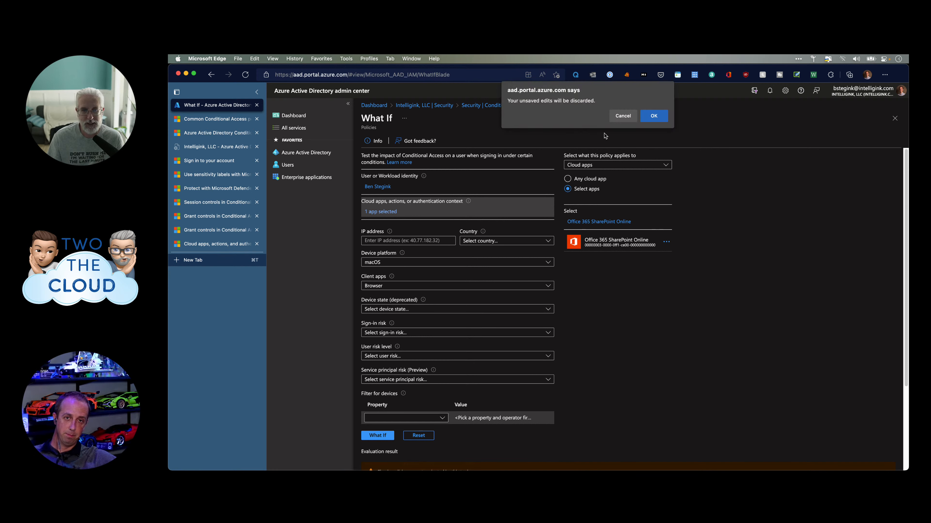
{"action": "left_click", "coordinate": [654, 116]}
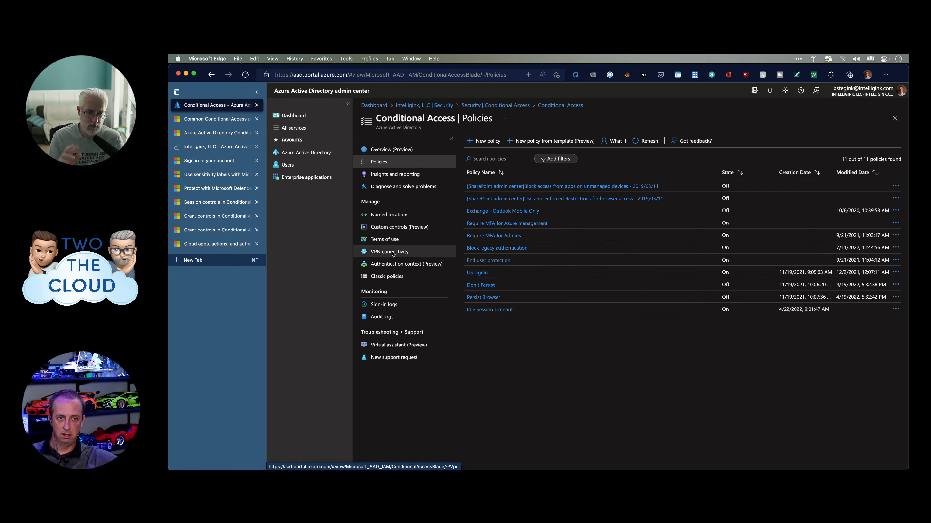
{"action": "left_click", "coordinate": [391, 265]}
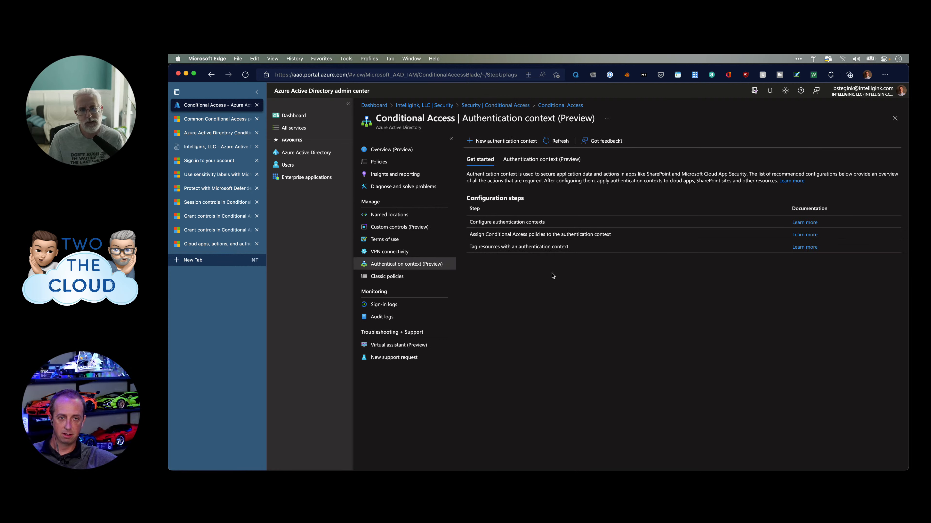